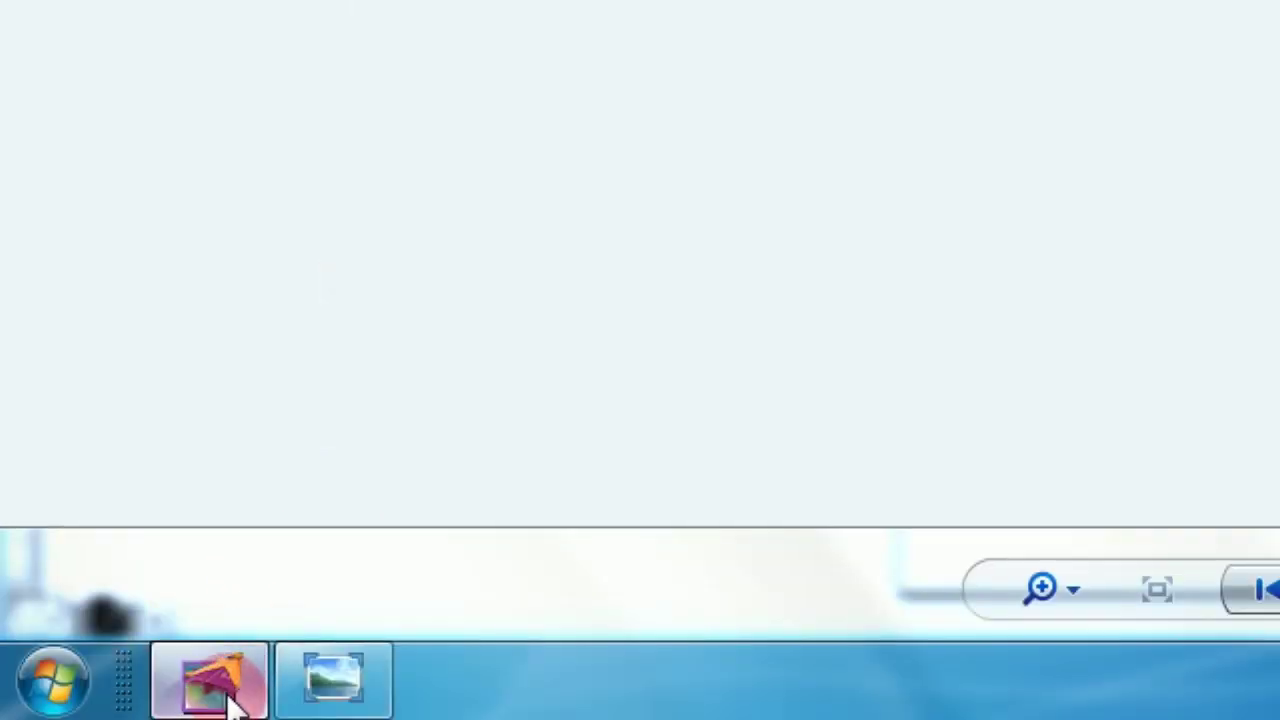
Switch to PageMaker and move the yellow rectangle slightly up and to the right.
{"action": "left_click", "coordinate": [226, 683]}
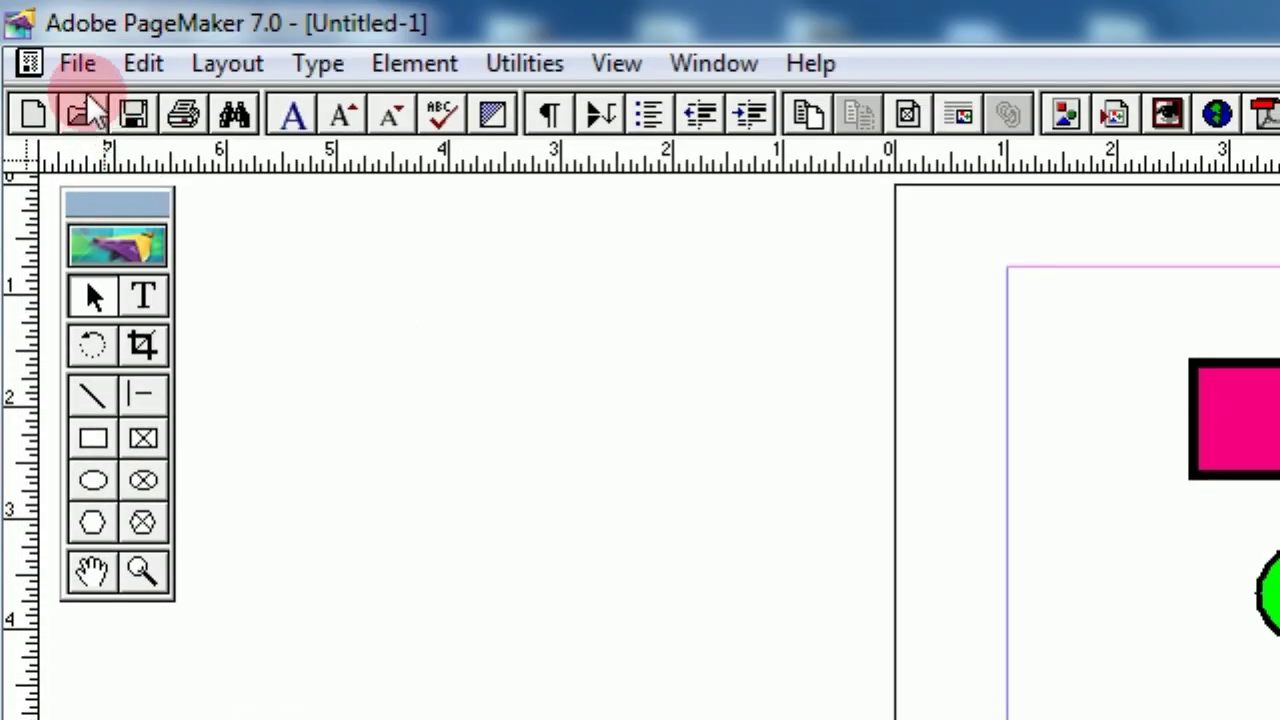
{"action": "left_click", "coordinate": [284, 158]}
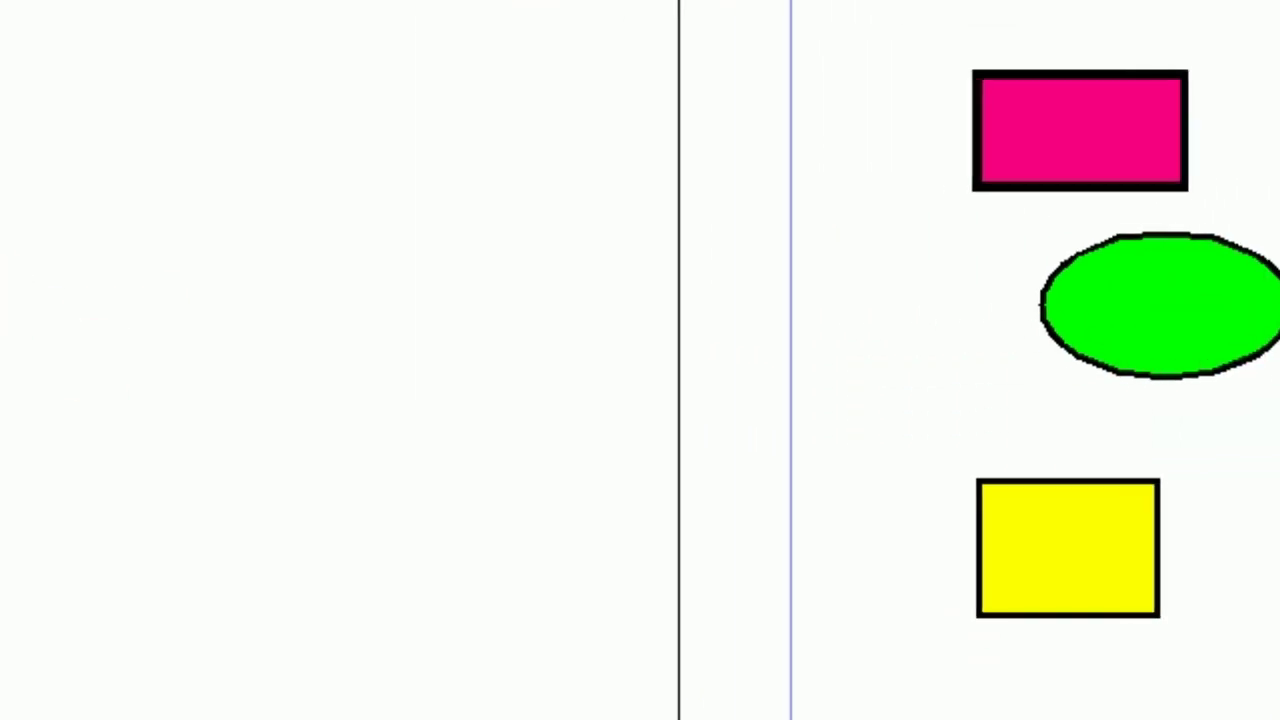
{"action": "left_click", "coordinate": [93, 176]}
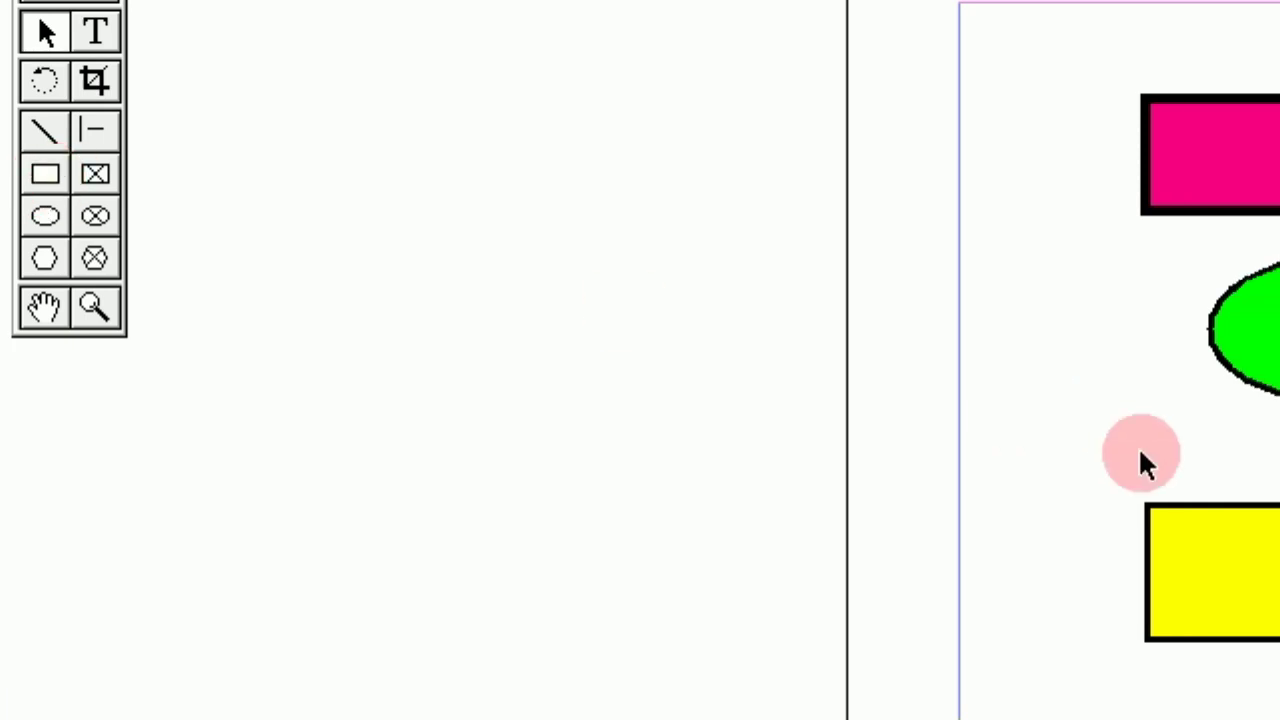
{"action": "left_click_drag", "start_coordinate": [869, 531], "coordinate": [917, 507]}
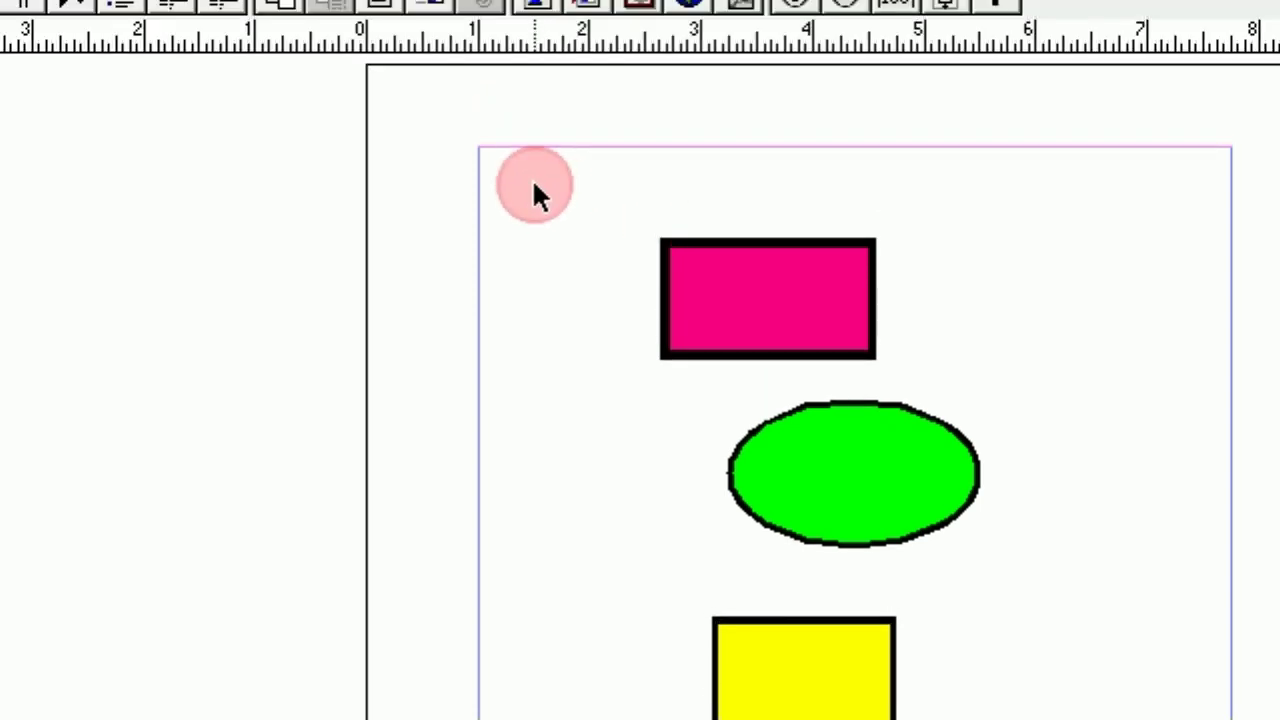
Distribute the three colored shapes vertically within bounds with their left sides aligned, and place a vertical guide along that left edge.
{"action": "left_click_drag", "start_coordinate": [534, 94], "coordinate": [1034, 671]}
{"action": "left_click_drag", "start_coordinate": [964, 624], "coordinate": [948, 534]}
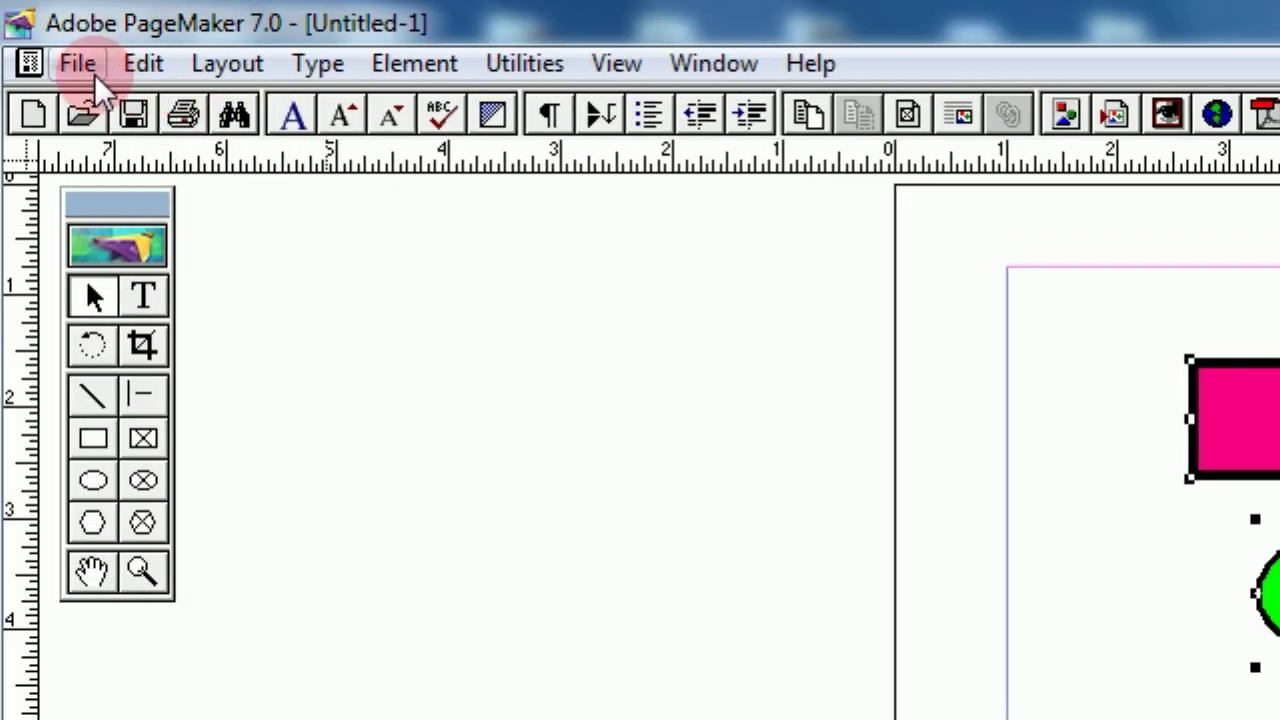
{"action": "left_click", "coordinate": [425, 74]}
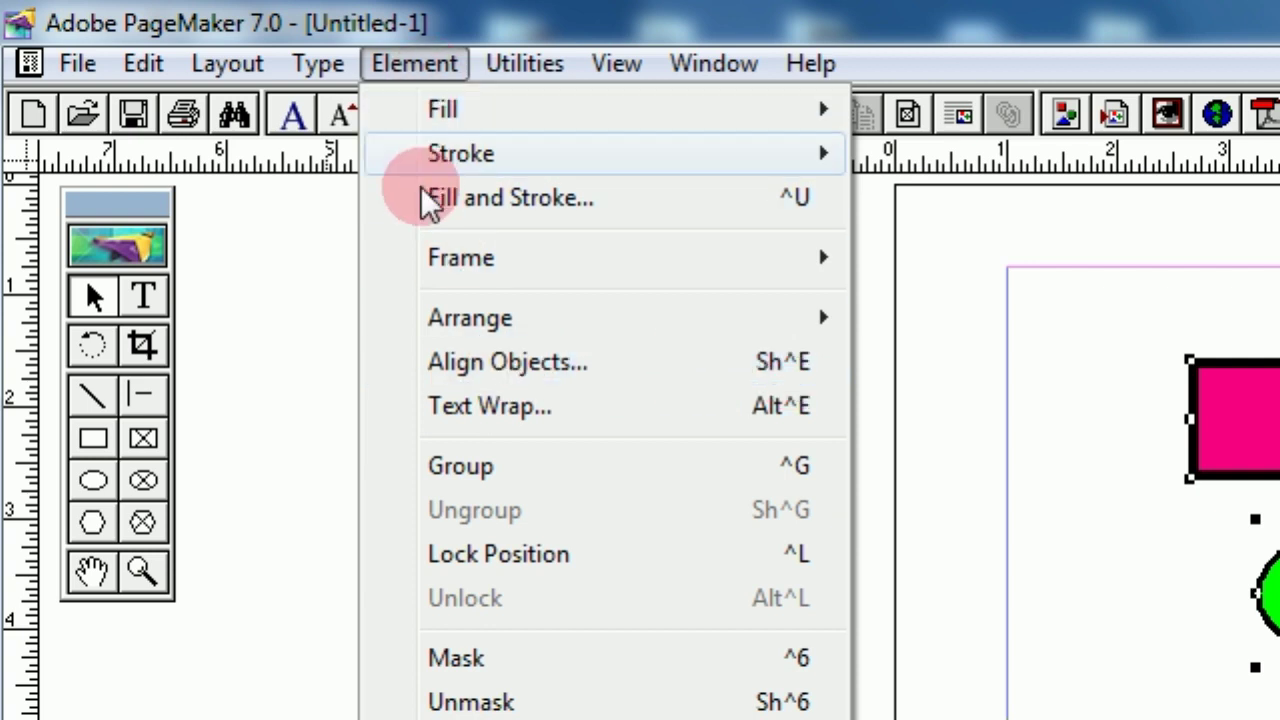
{"action": "left_click", "coordinate": [455, 361]}
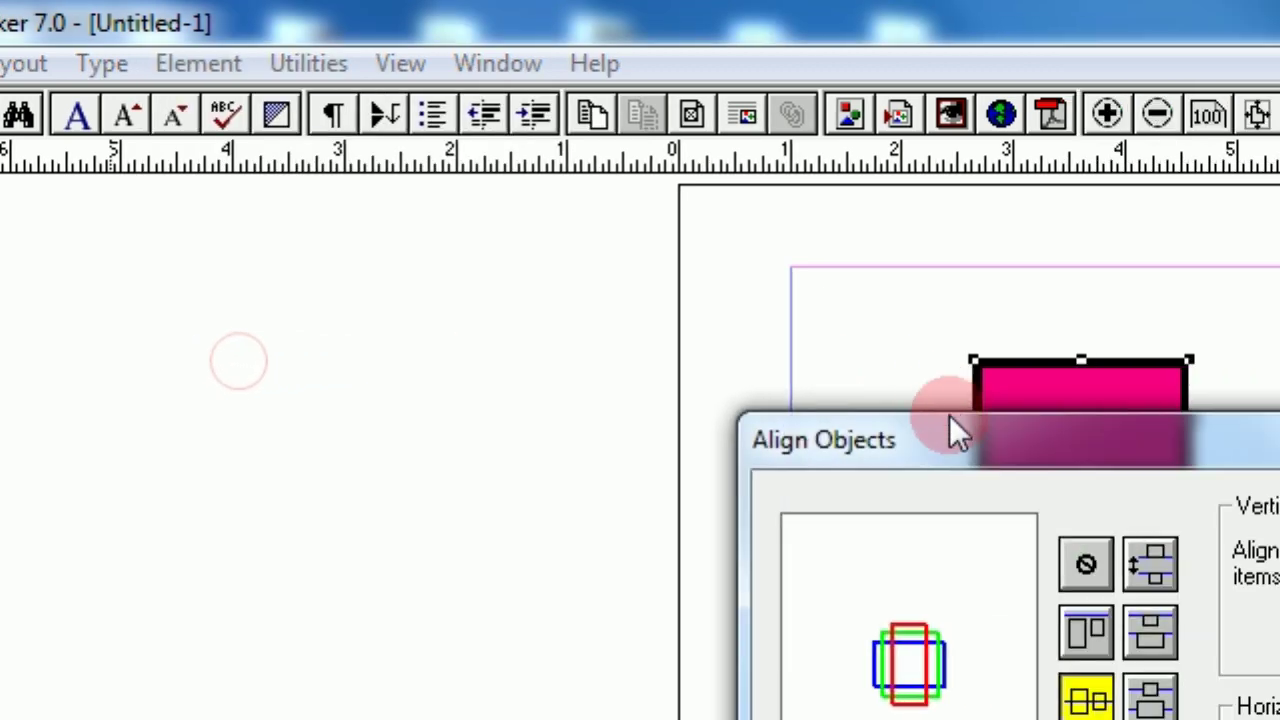
{"action": "left_click_drag", "start_coordinate": [1164, 415], "coordinate": [527, 418]}
{"action": "left_click_drag", "start_coordinate": [312, 420], "coordinate": [266, 266]}
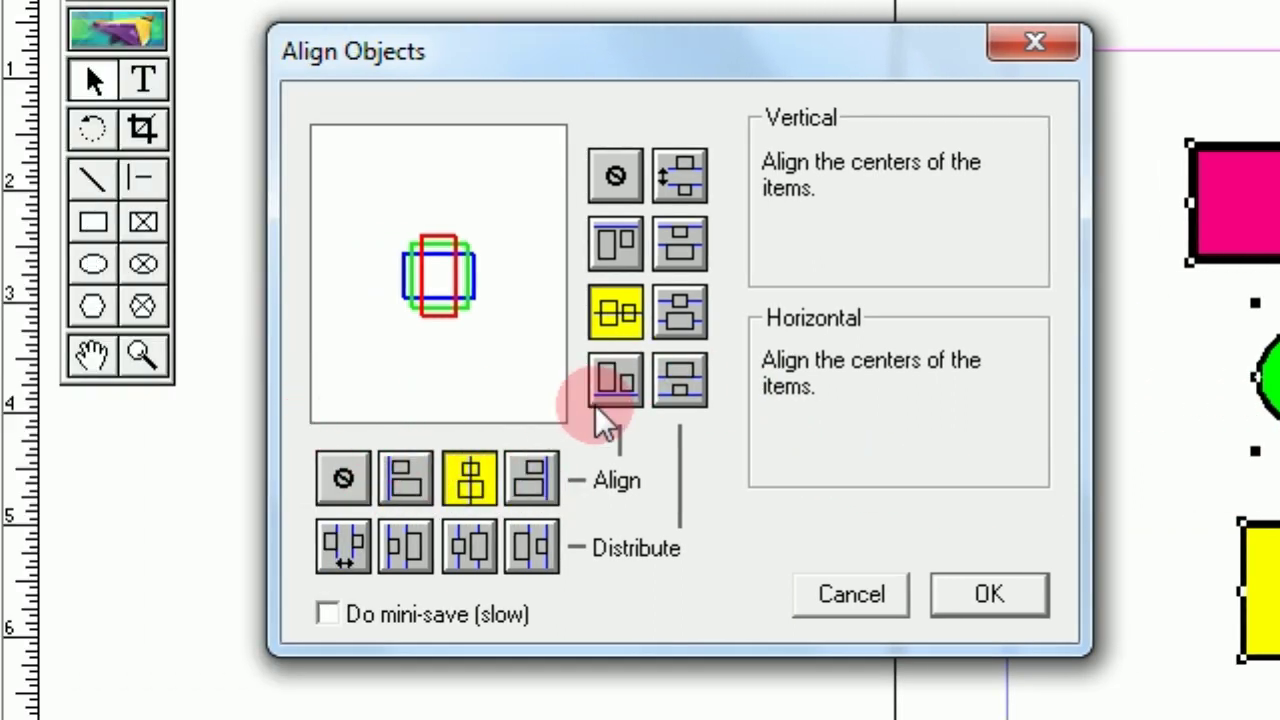
{"action": "left_click", "coordinate": [488, 494]}
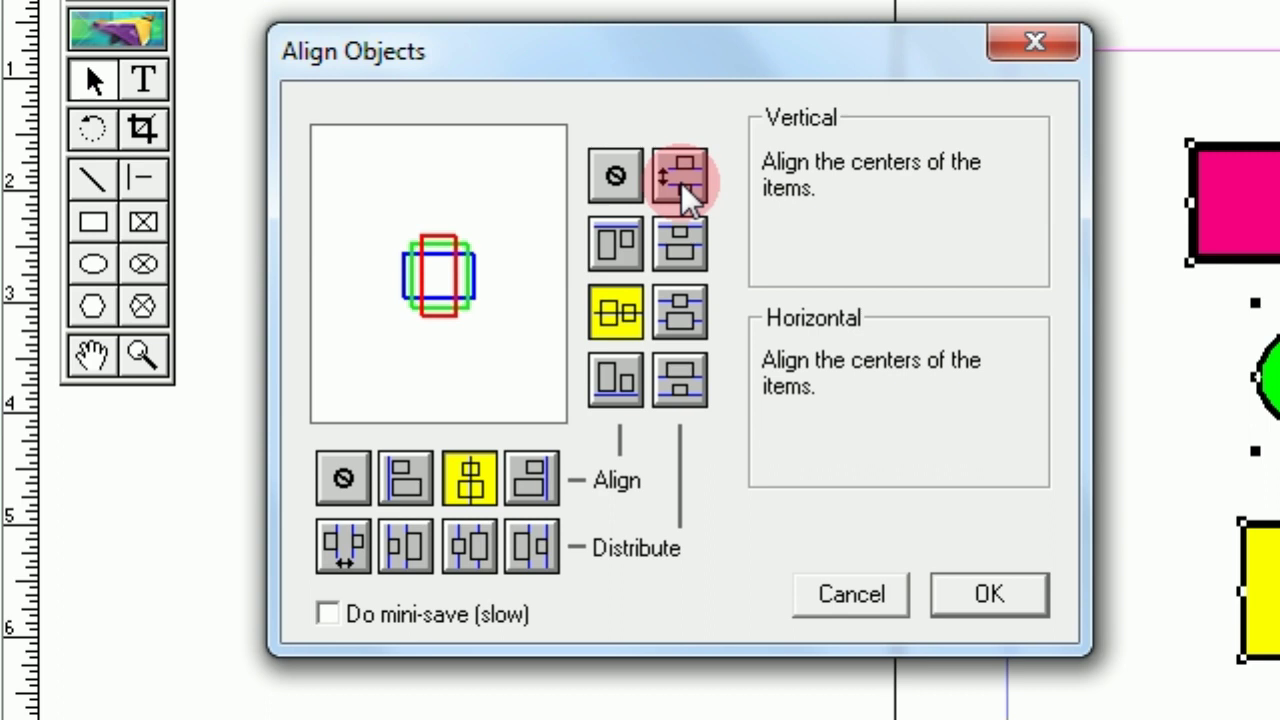
{"action": "left_click", "coordinate": [684, 178]}
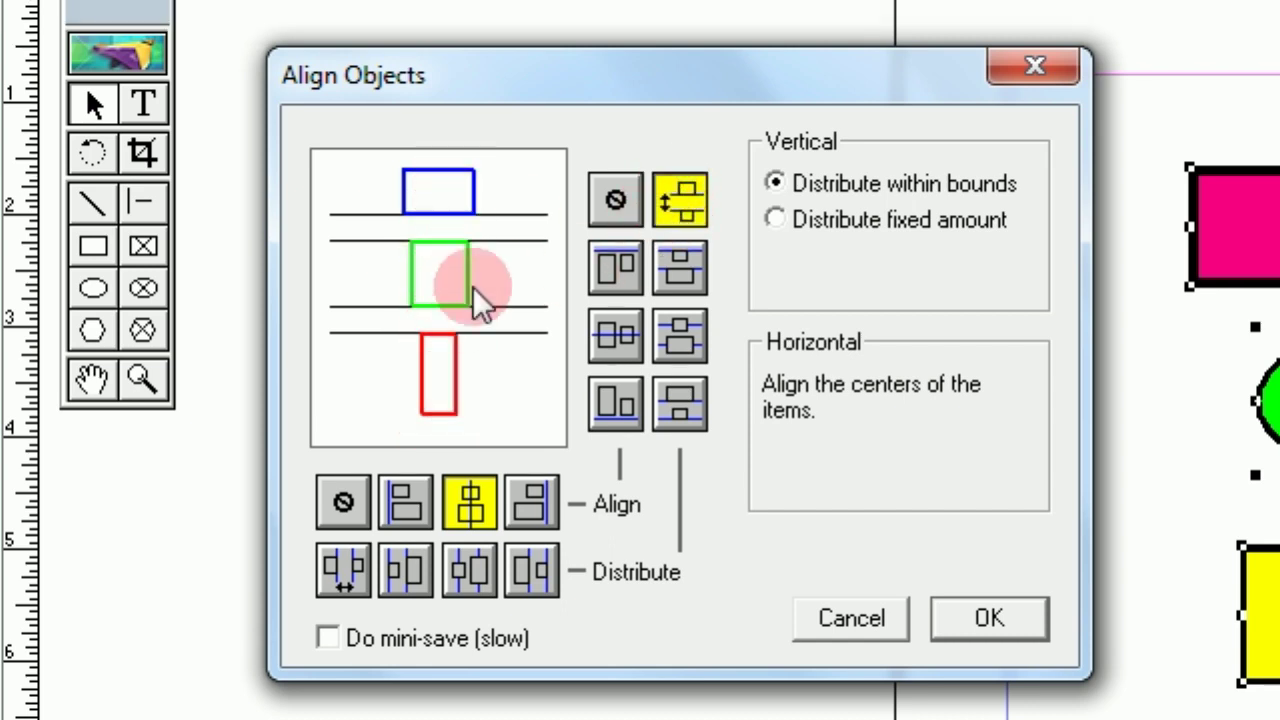
{"action": "left_click", "coordinate": [408, 505]}
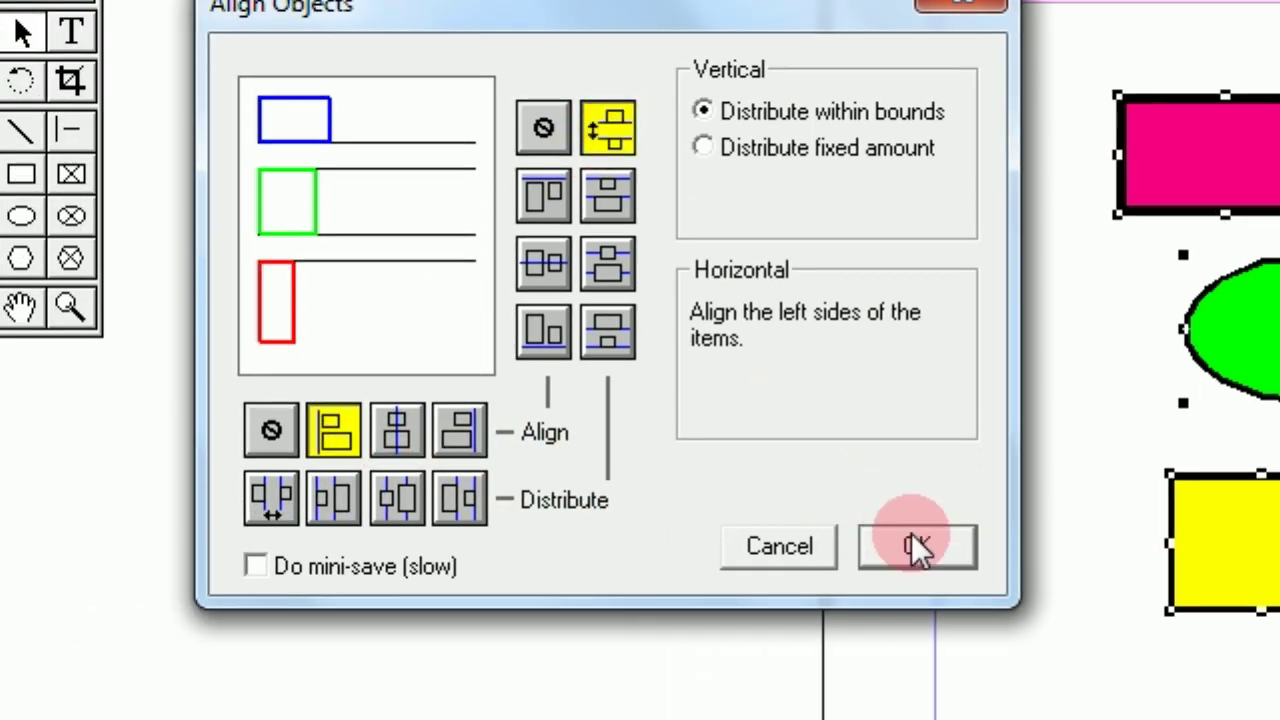
{"action": "left_click", "coordinate": [911, 545]}
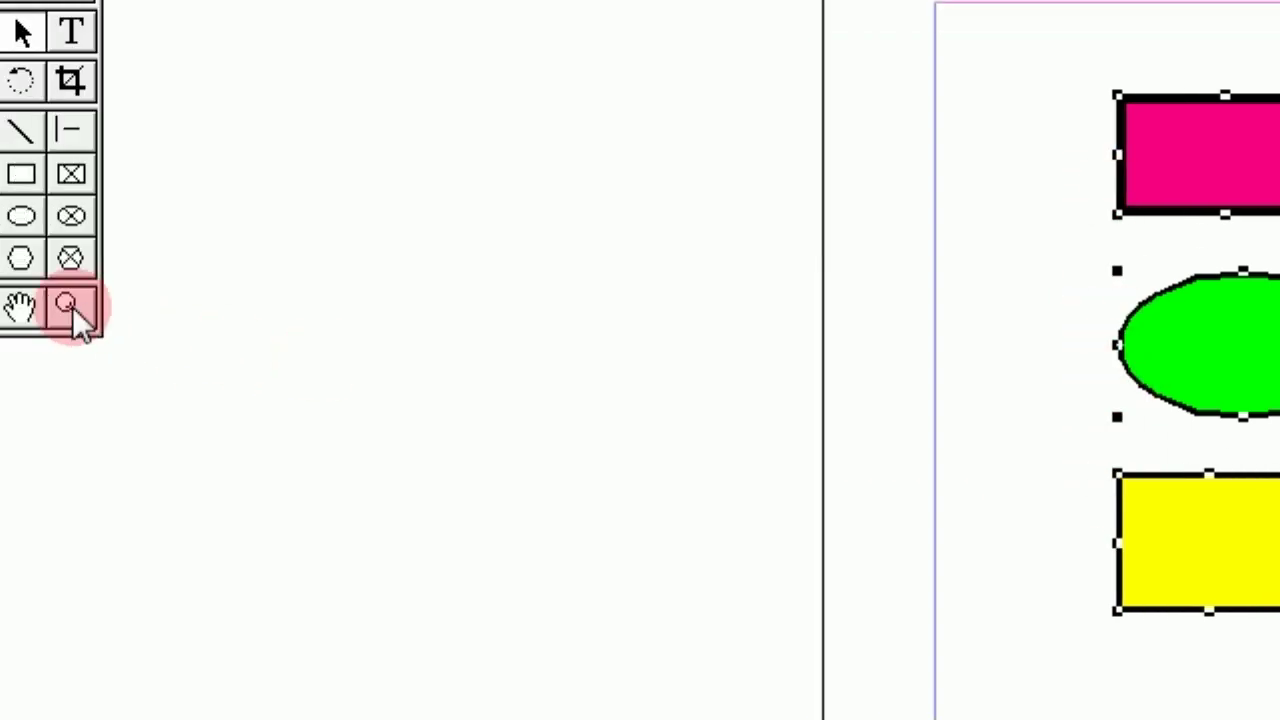
{"action": "left_click_drag", "start_coordinate": [32, 292], "coordinate": [1185, 310]}
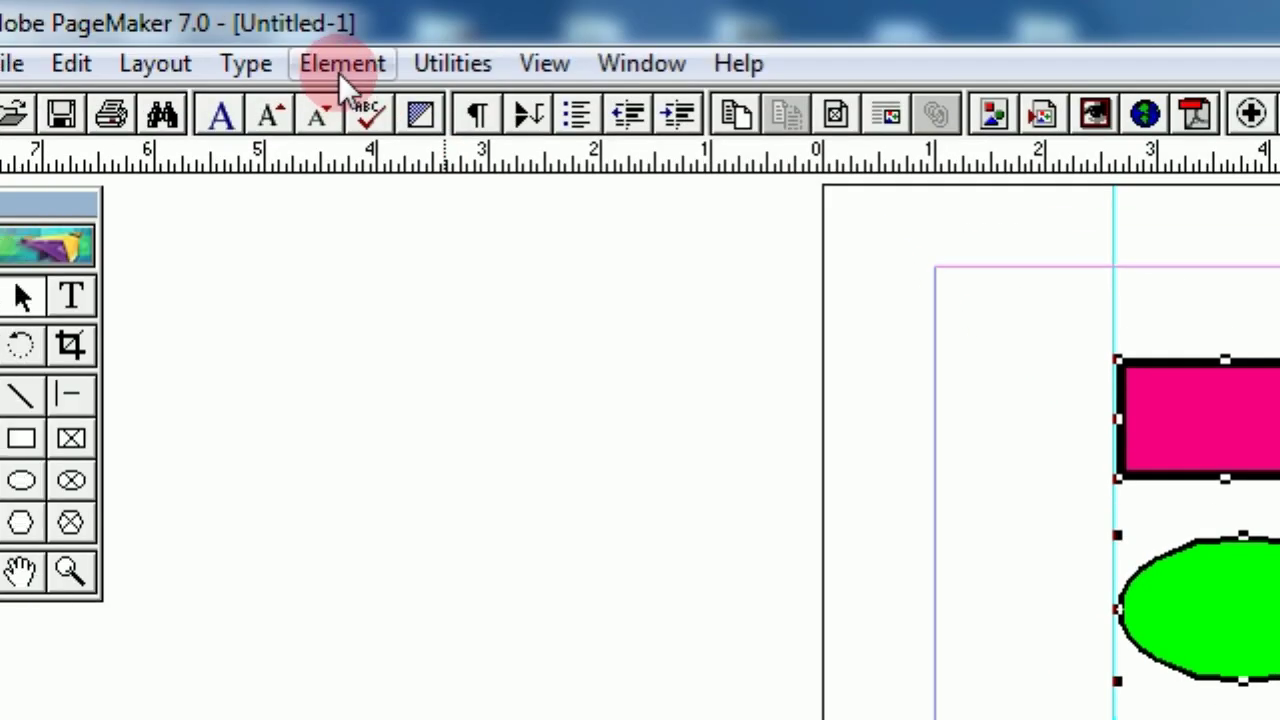
Align the centers of the three shapes horizontally and move the vertical guide to their common center.
{"action": "left_click", "coordinate": [338, 72]}
{"action": "left_click", "coordinate": [418, 372]}
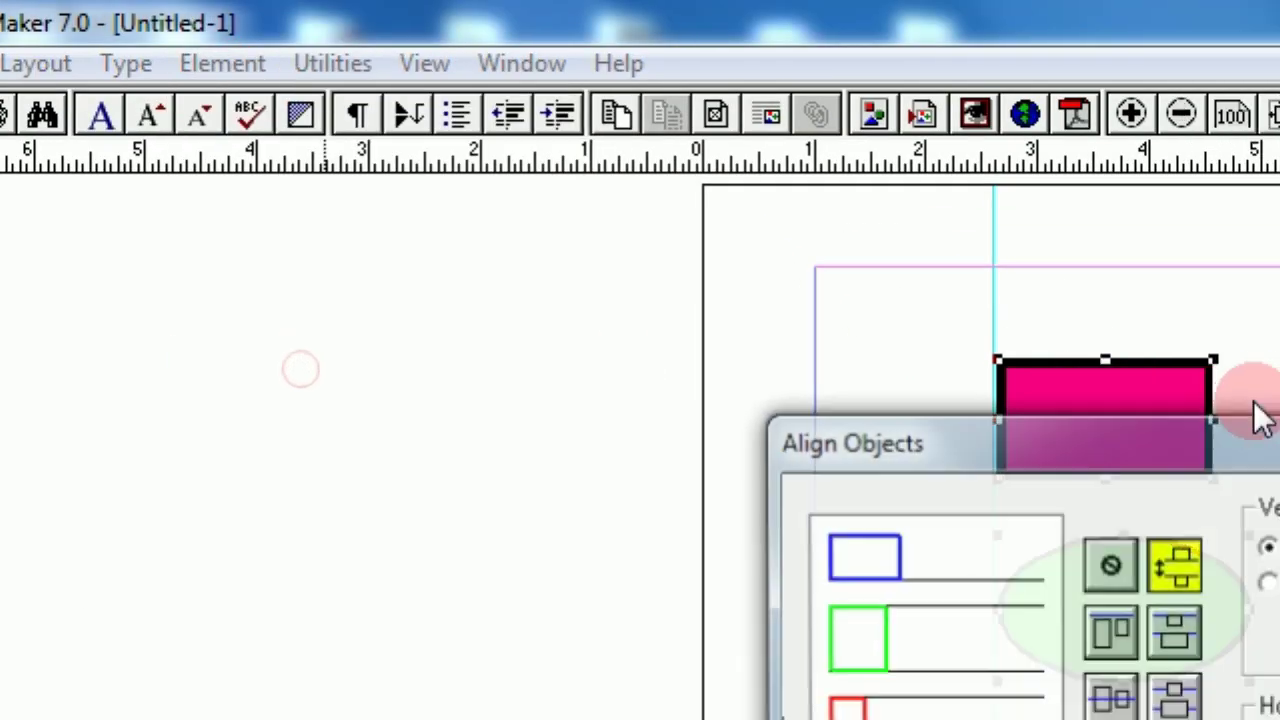
{"action": "left_click_drag", "start_coordinate": [1262, 435], "coordinate": [1279, 372]}
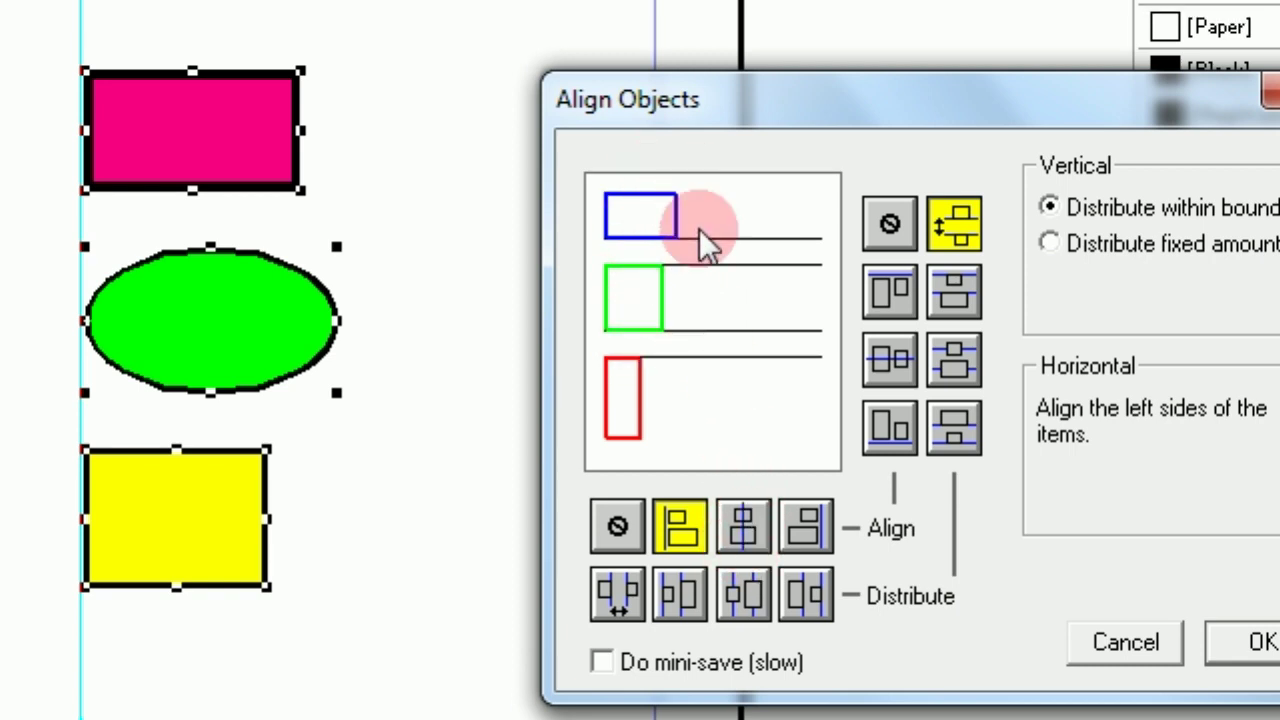
{"action": "left_click", "coordinate": [739, 517]}
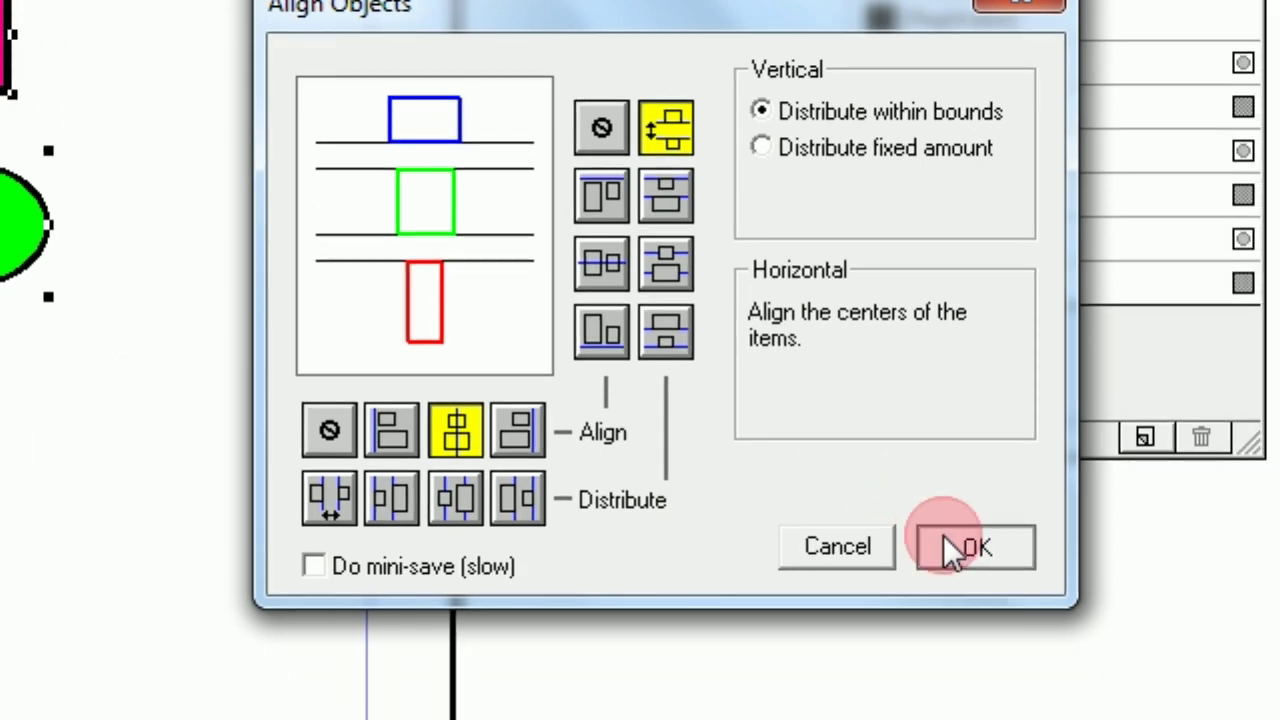
{"action": "left_click", "coordinate": [1000, 594]}
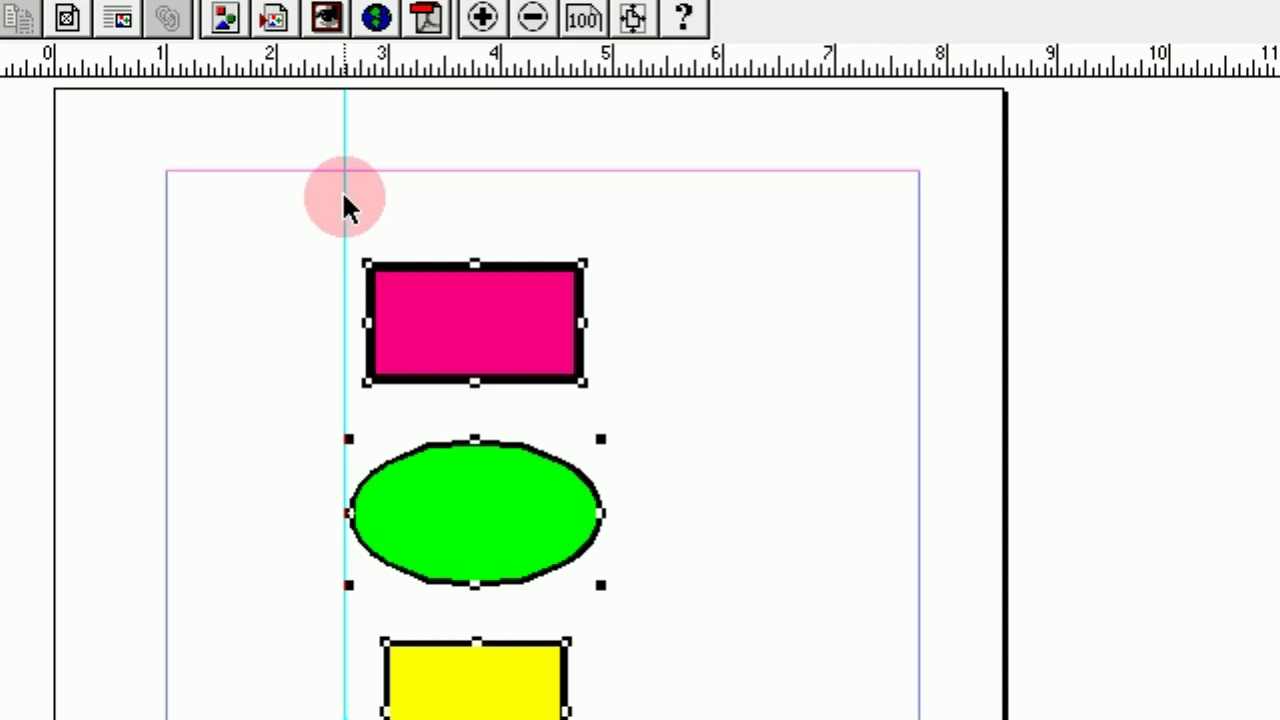
{"action": "left_click_drag", "start_coordinate": [320, 198], "coordinate": [473, 206]}
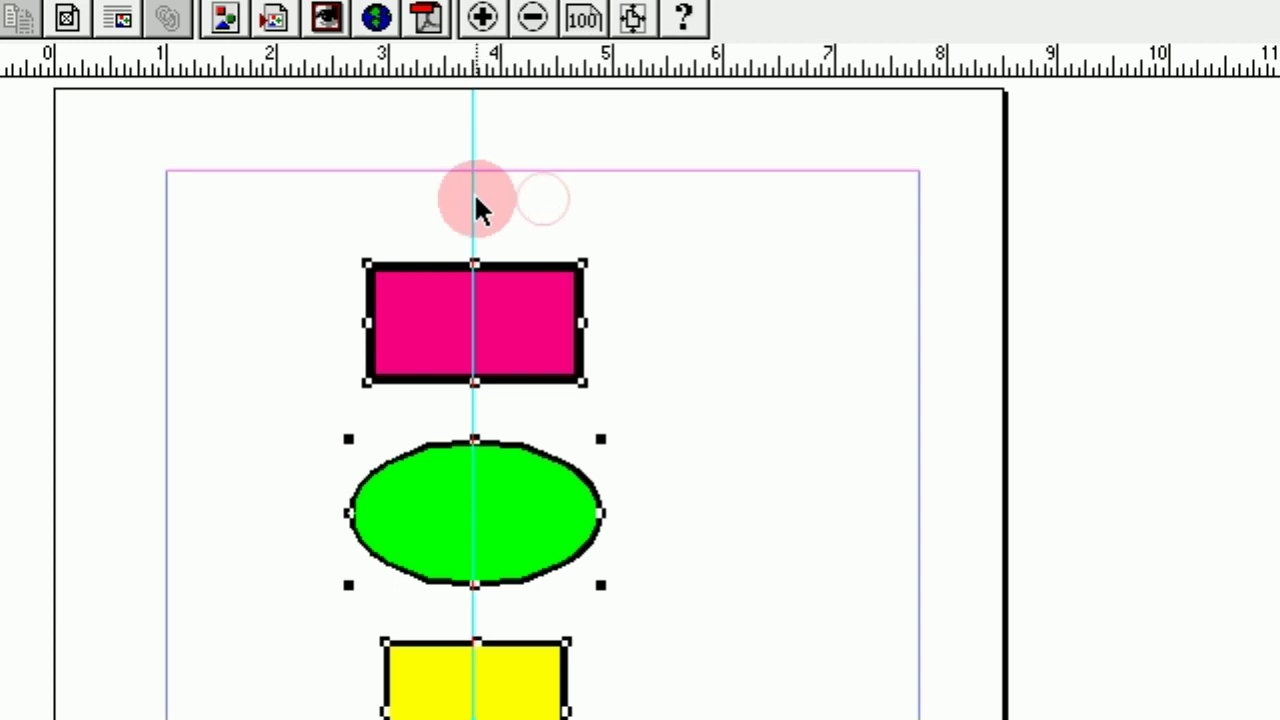
Align the right sides of the three shapes and move the vertical guide to their common right edge.
{"action": "left_click_drag", "start_coordinate": [474, 192], "coordinate": [585, 205]}
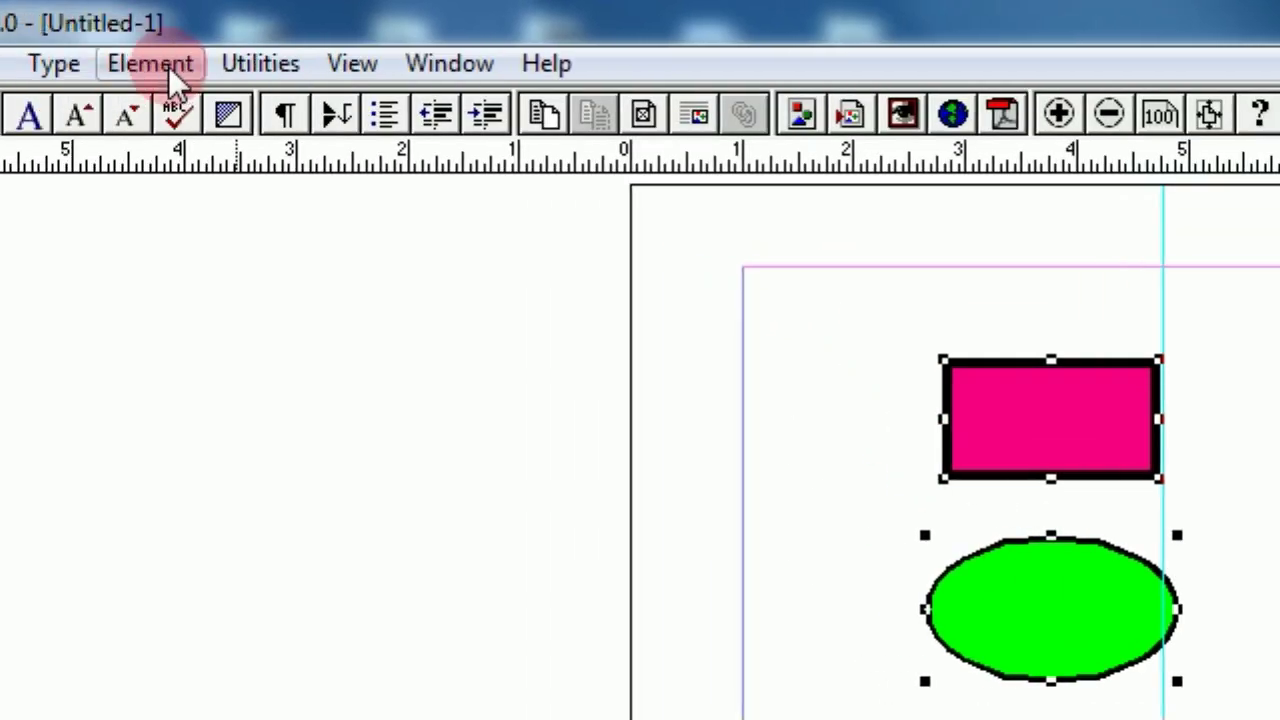
{"action": "left_click", "coordinate": [168, 68]}
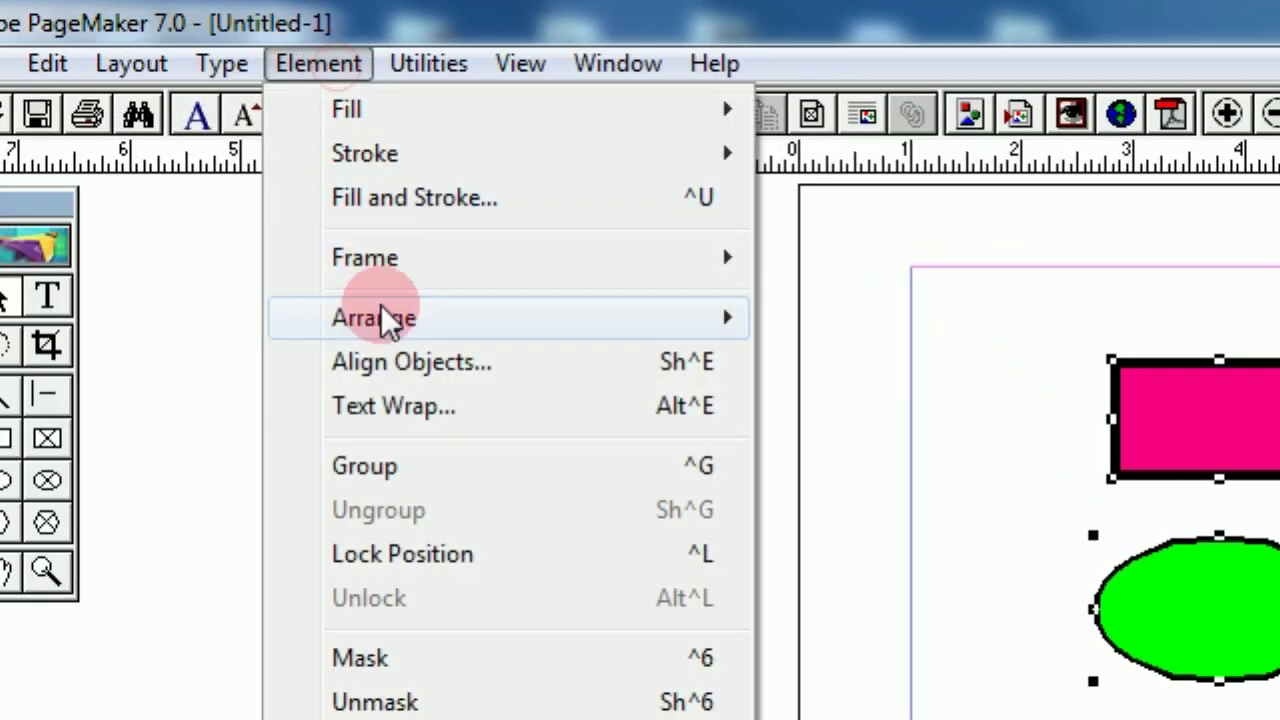
{"action": "left_click", "coordinate": [237, 372]}
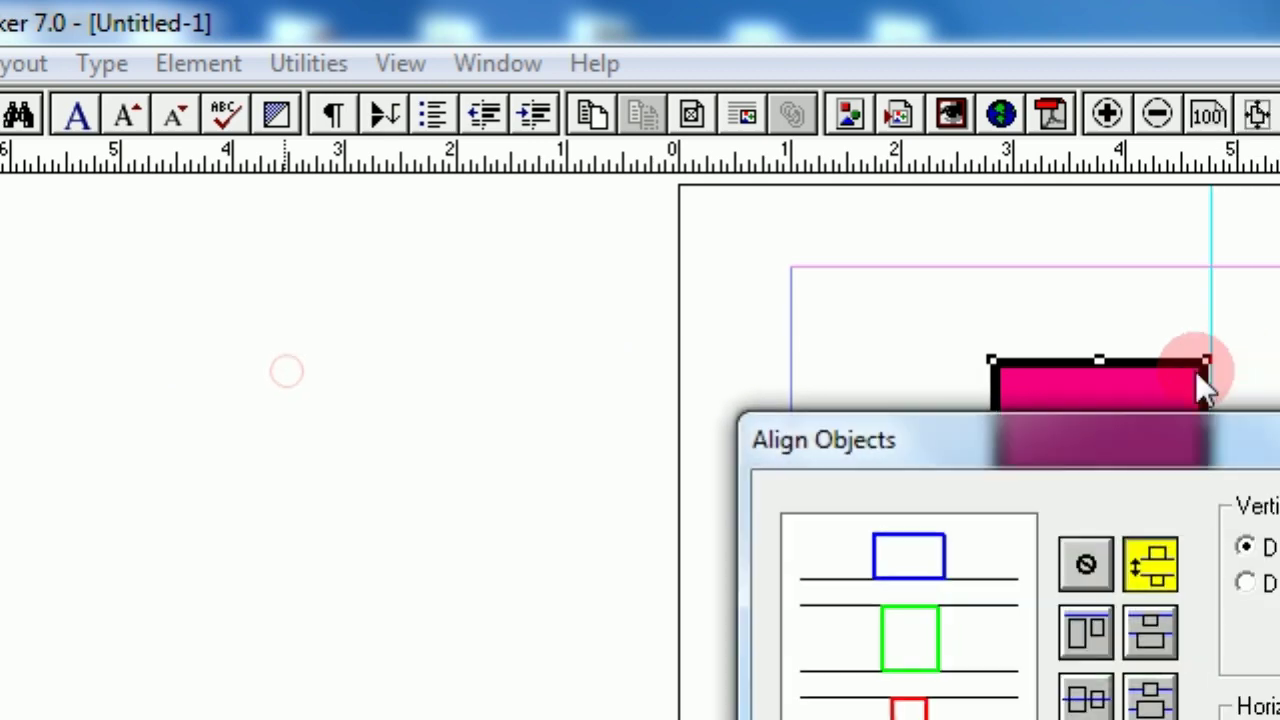
{"action": "left_click_drag", "start_coordinate": [1175, 450], "coordinate": [955, 351]}
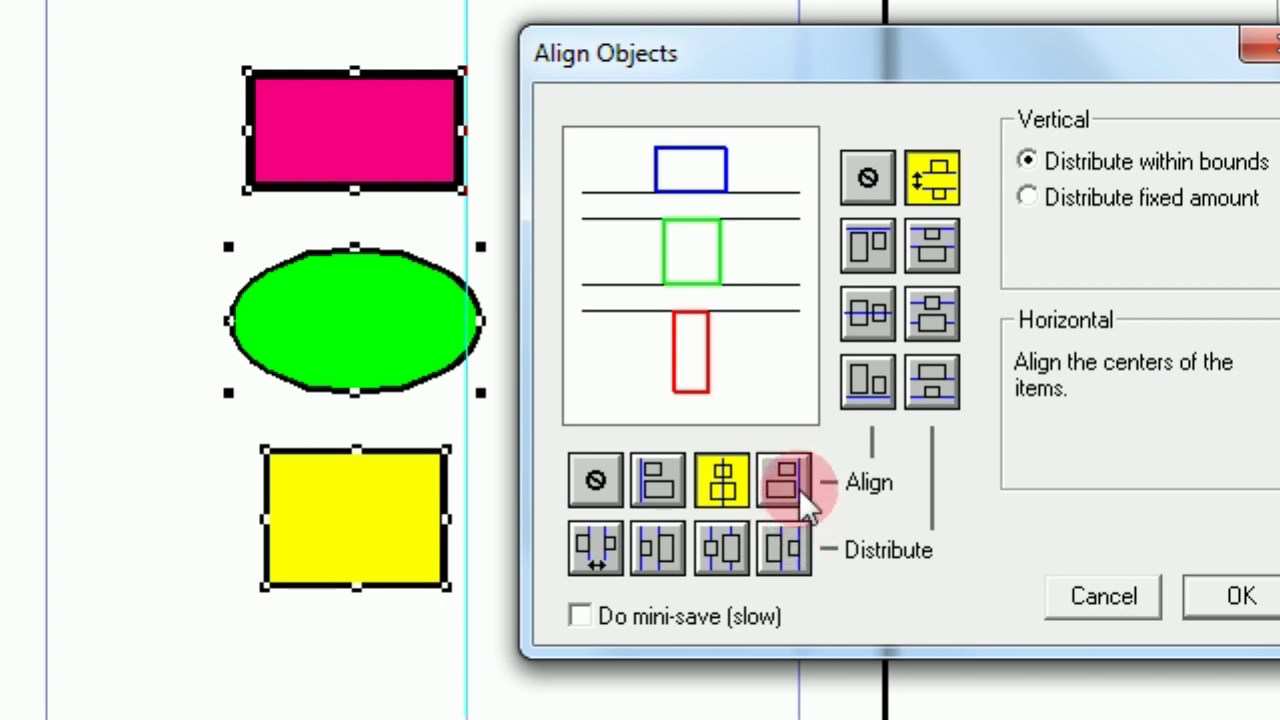
{"action": "left_click", "coordinate": [799, 489]}
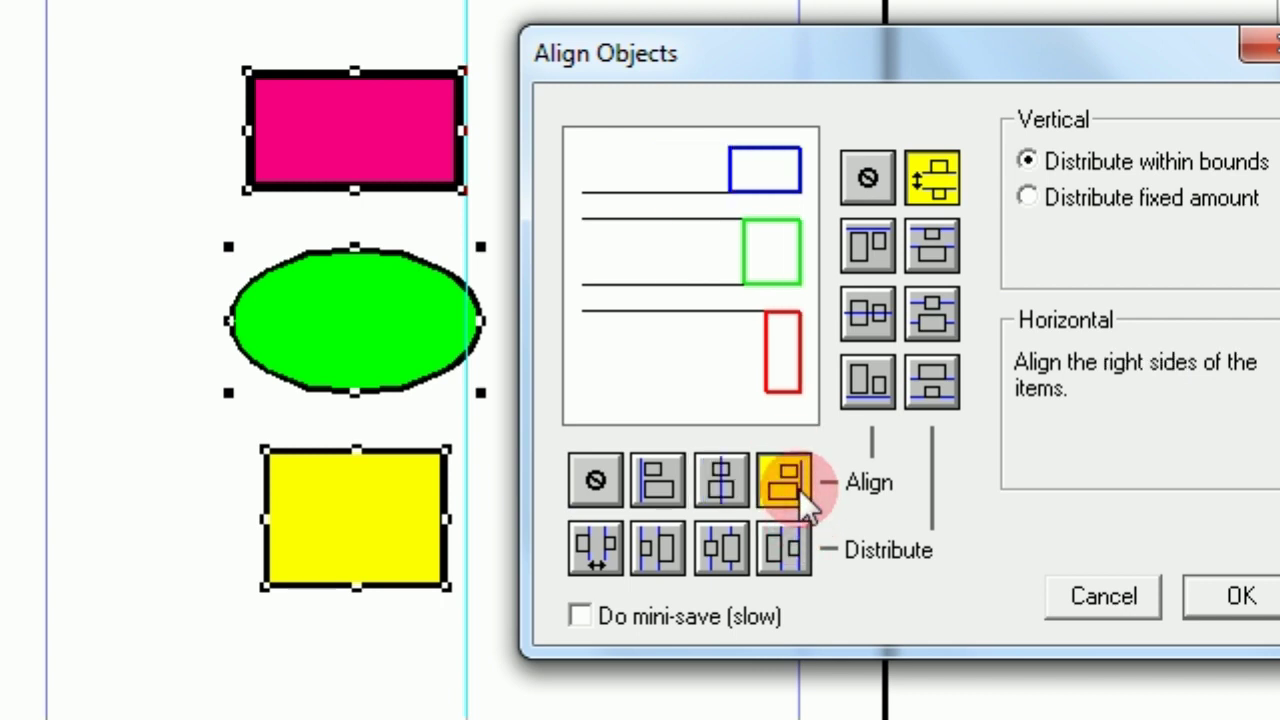
{"action": "left_click", "coordinate": [722, 490]}
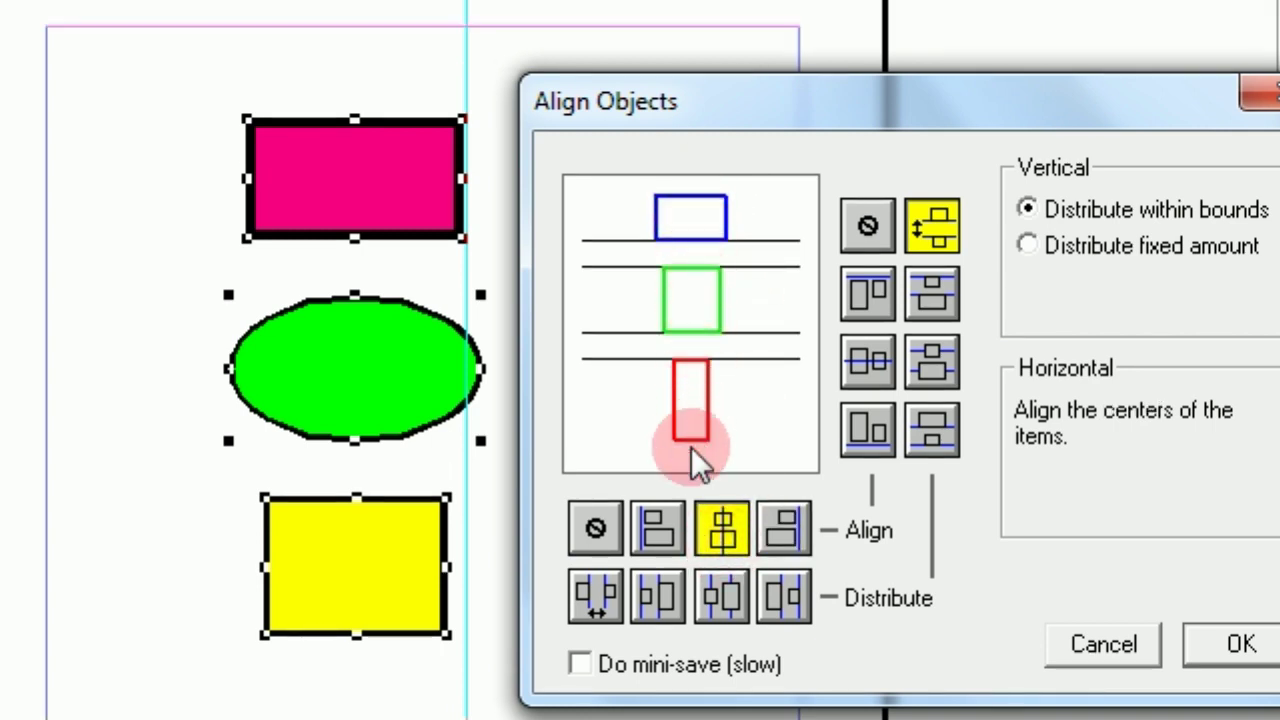
{"action": "left_click", "coordinate": [775, 523]}
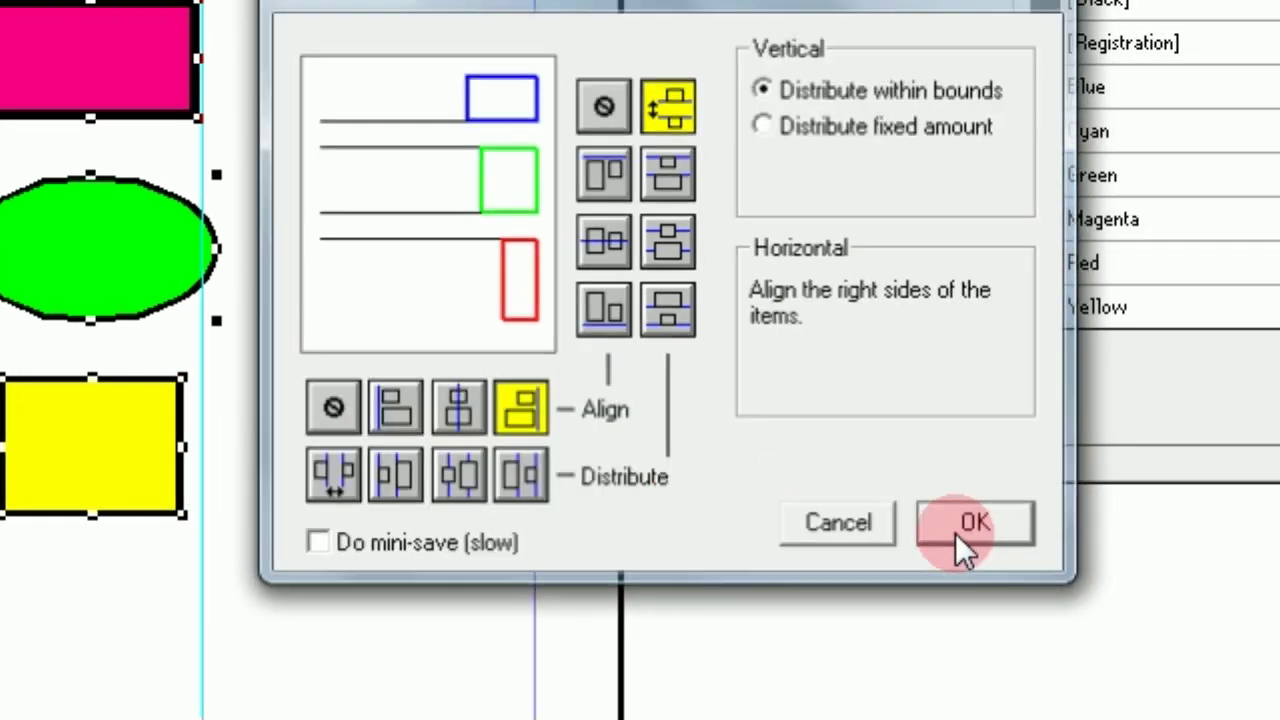
{"action": "left_click", "coordinate": [1241, 572]}
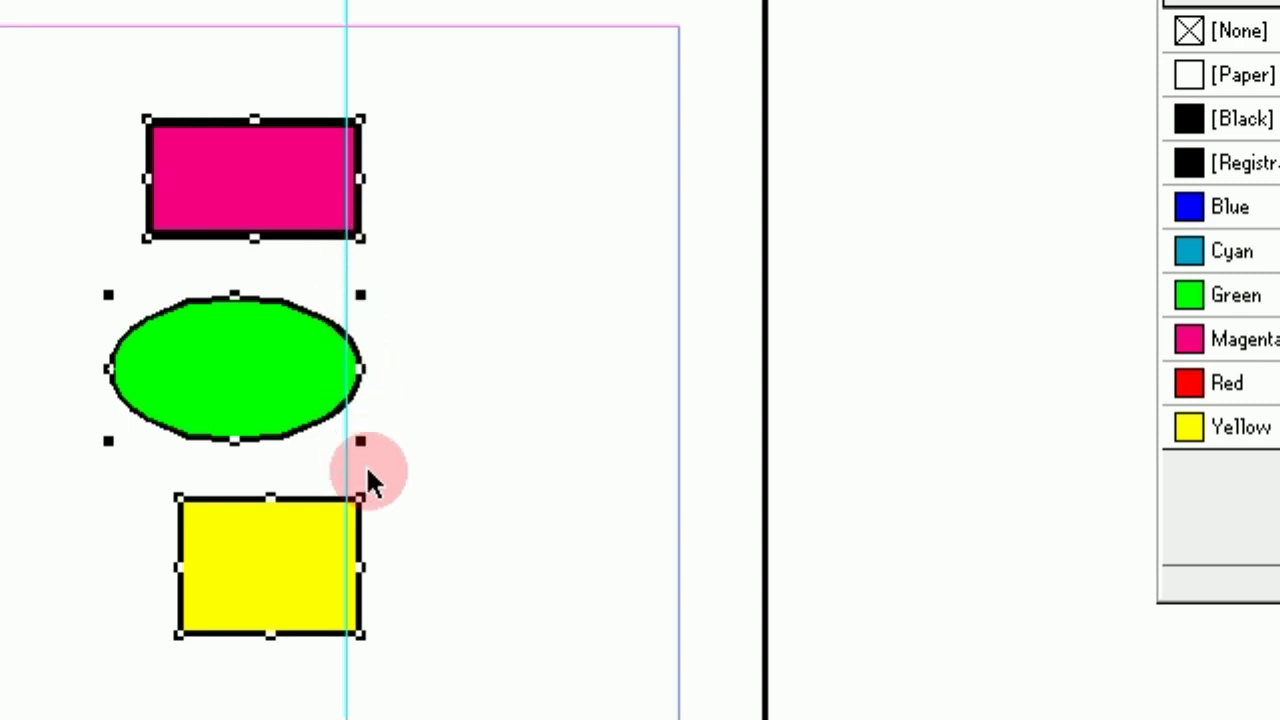
{"action": "left_click_drag", "start_coordinate": [345, 281], "coordinate": [361, 275]}
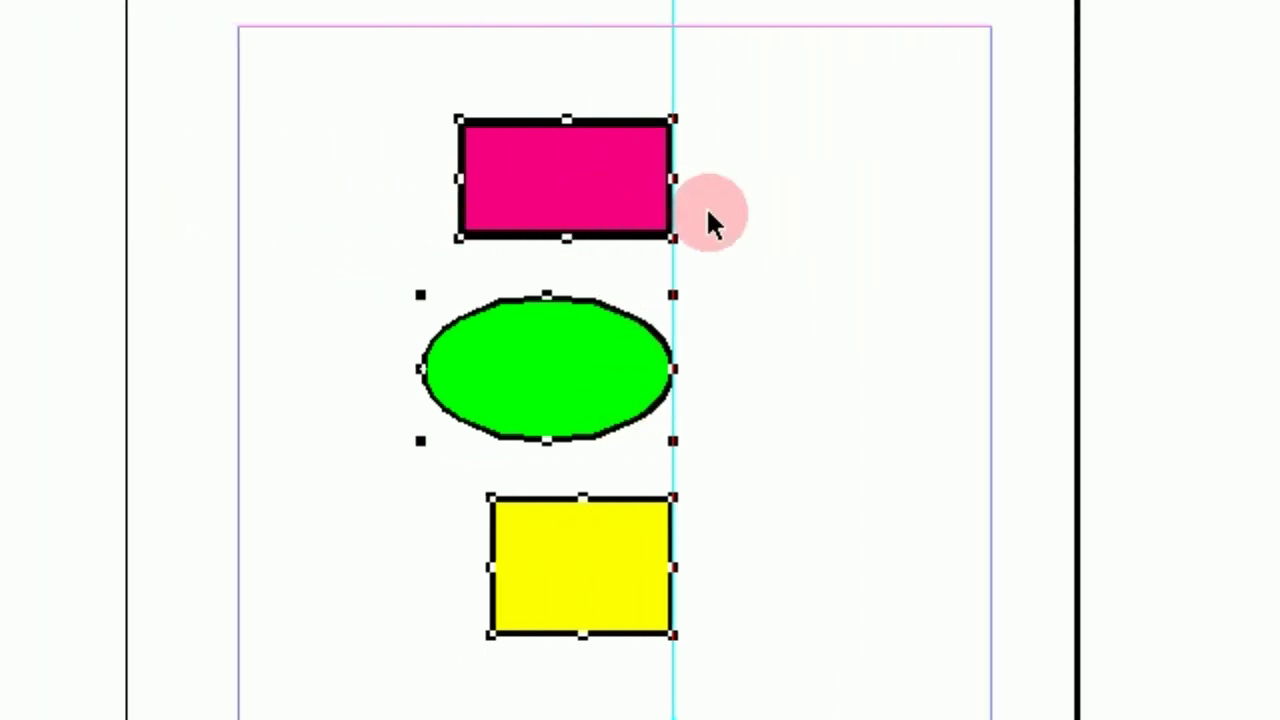
Rearrange the shapes into a staggered row near the page's upper margin: pink rectangle, green ellipse, then the yellow rectangle lowest.
{"action": "left_click_drag", "start_coordinate": [518, 180], "coordinate": [305, 189]}
{"action": "left_click", "coordinate": [99, 186]}
{"action": "left_click_drag", "start_coordinate": [545, 220], "coordinate": [545, 220]}
{"action": "left_click_drag", "start_coordinate": [745, 355], "coordinate": [869, 161]}
{"action": "left_click_drag", "start_coordinate": [806, 574], "coordinate": [1140, 304]}
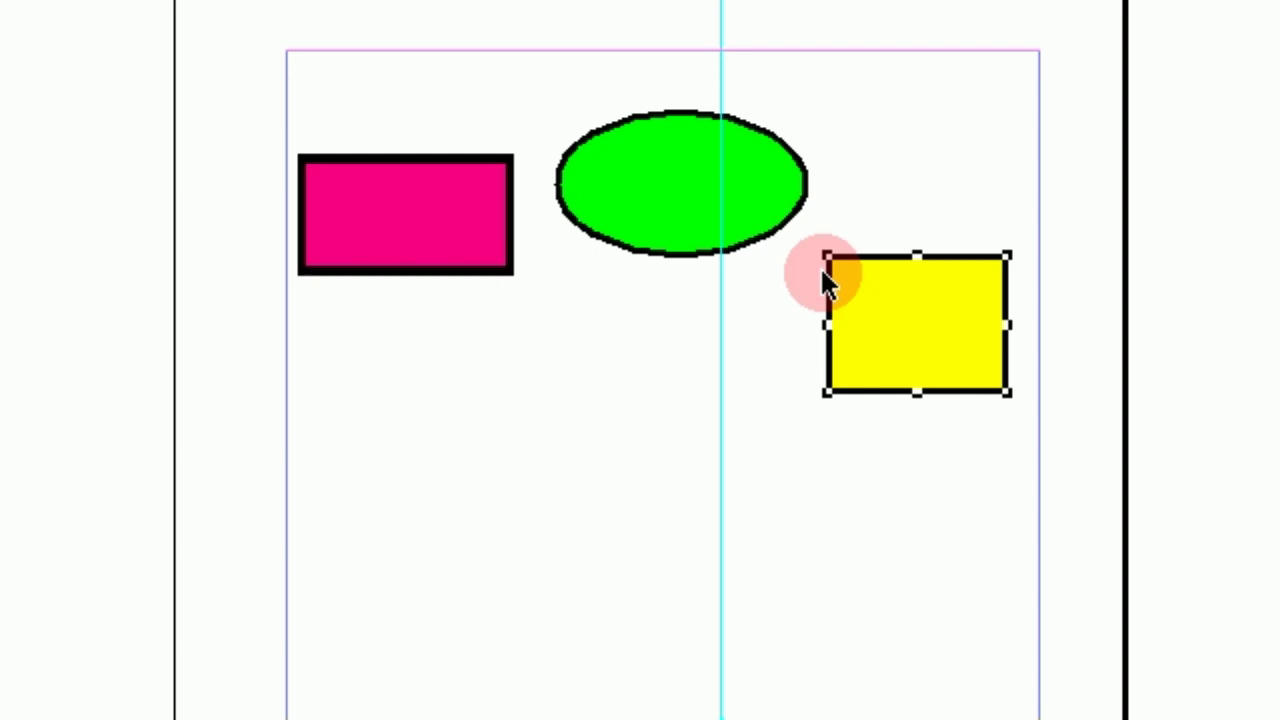
Align the bottoms of the pink rectangle, green ellipse and yellow rectangle, and distribute them horizontally by a fixed 0.5 in space.
{"action": "left_click_drag", "start_coordinate": [124, 16], "coordinate": [749, 221]}
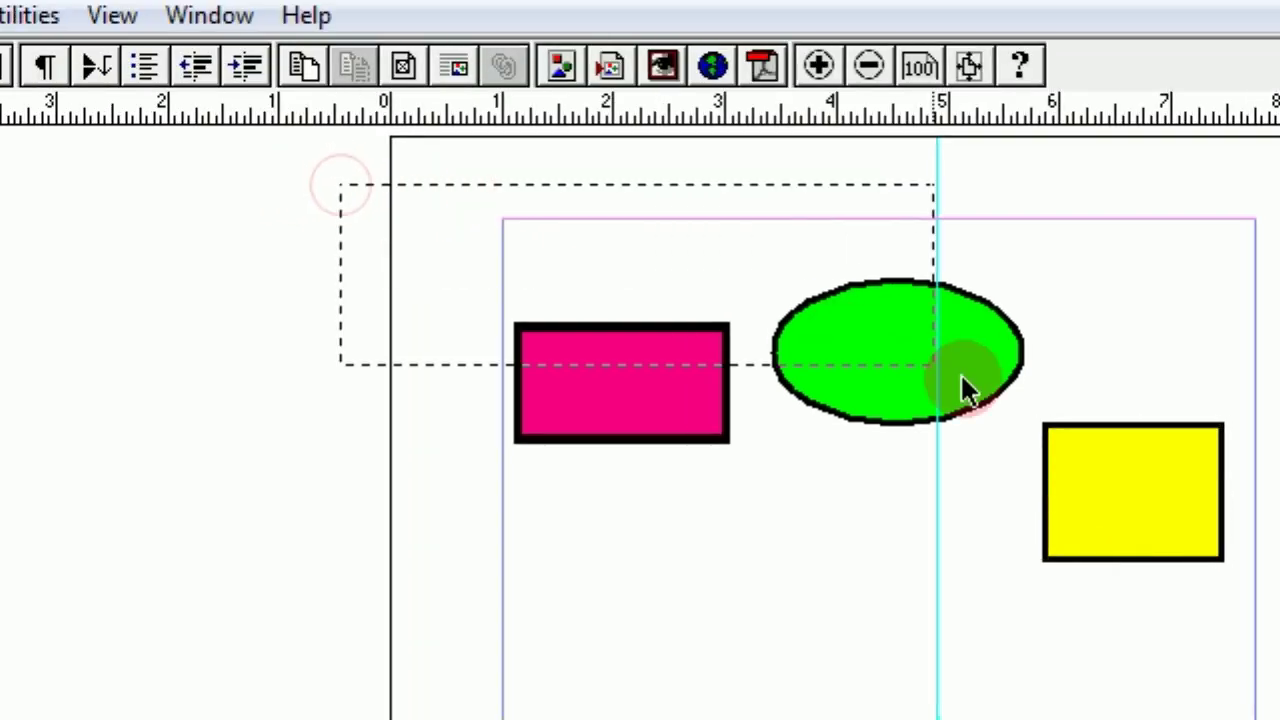
{"action": "left_click_drag", "start_coordinate": [965, 390], "coordinate": [951, 534]}
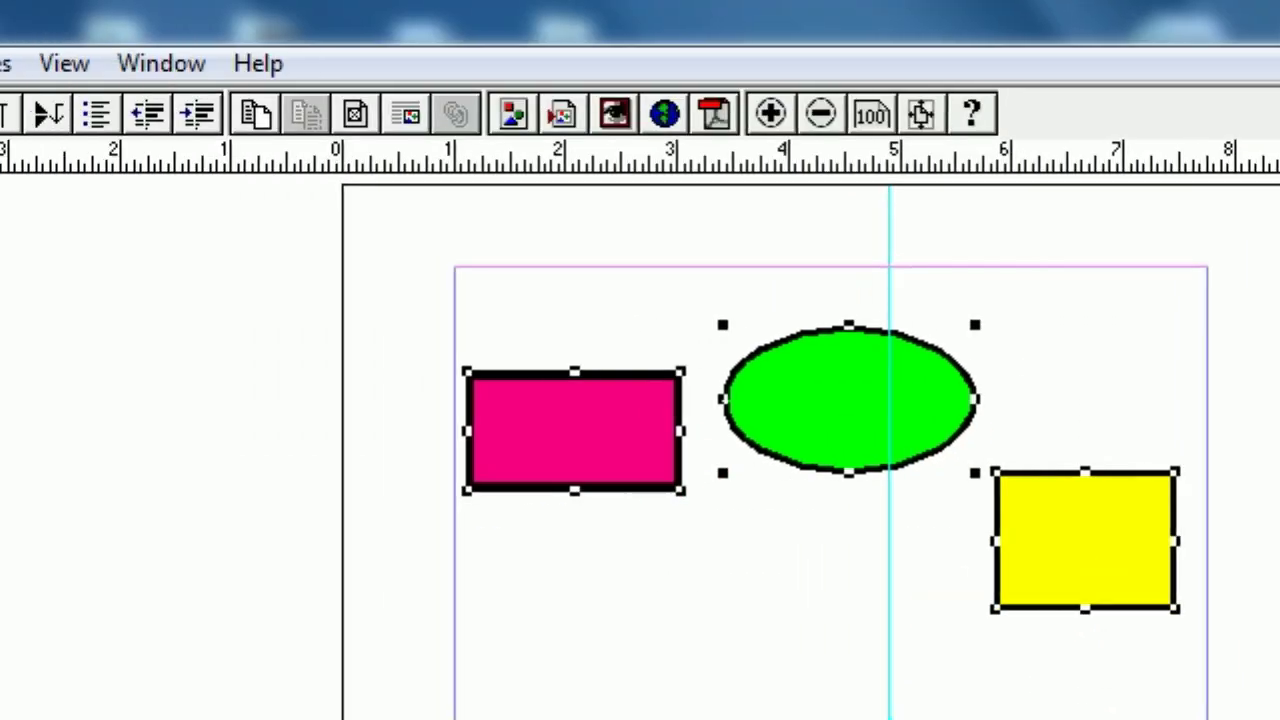
{"action": "left_click", "coordinate": [174, 64]}
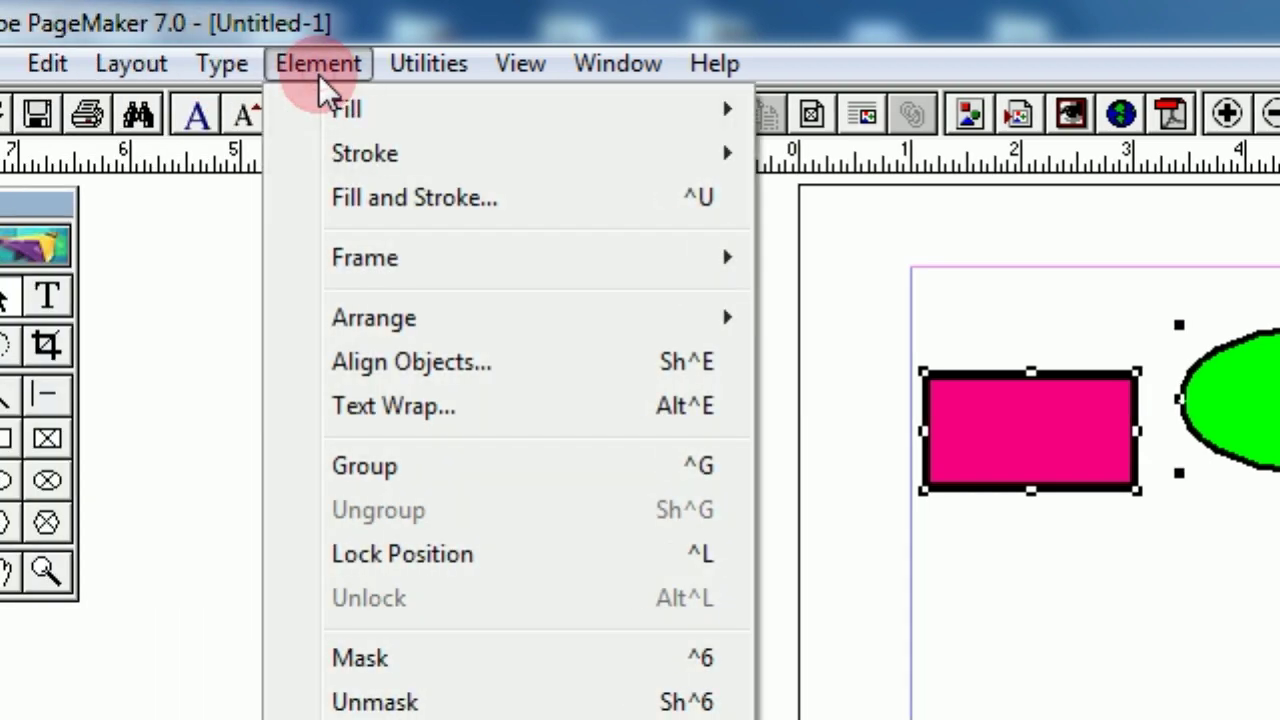
{"action": "left_click", "coordinate": [397, 364]}
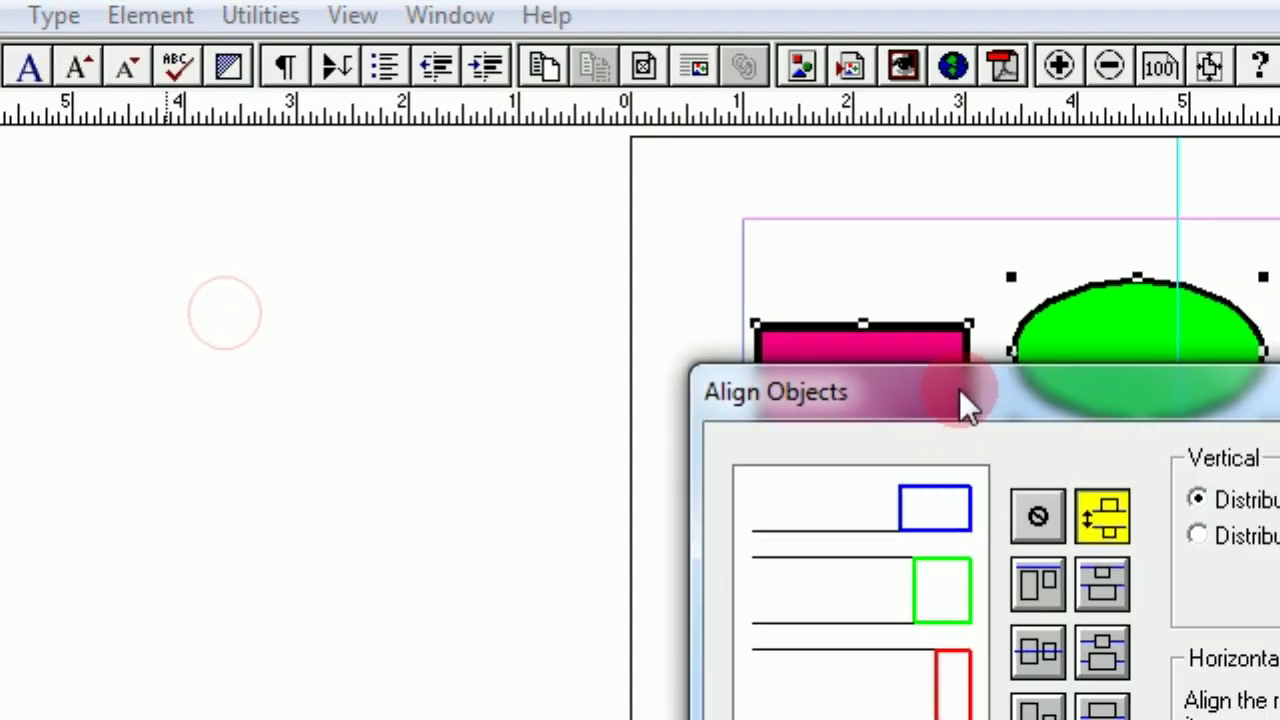
{"action": "left_click_drag", "start_coordinate": [959, 388], "coordinate": [1009, 613]}
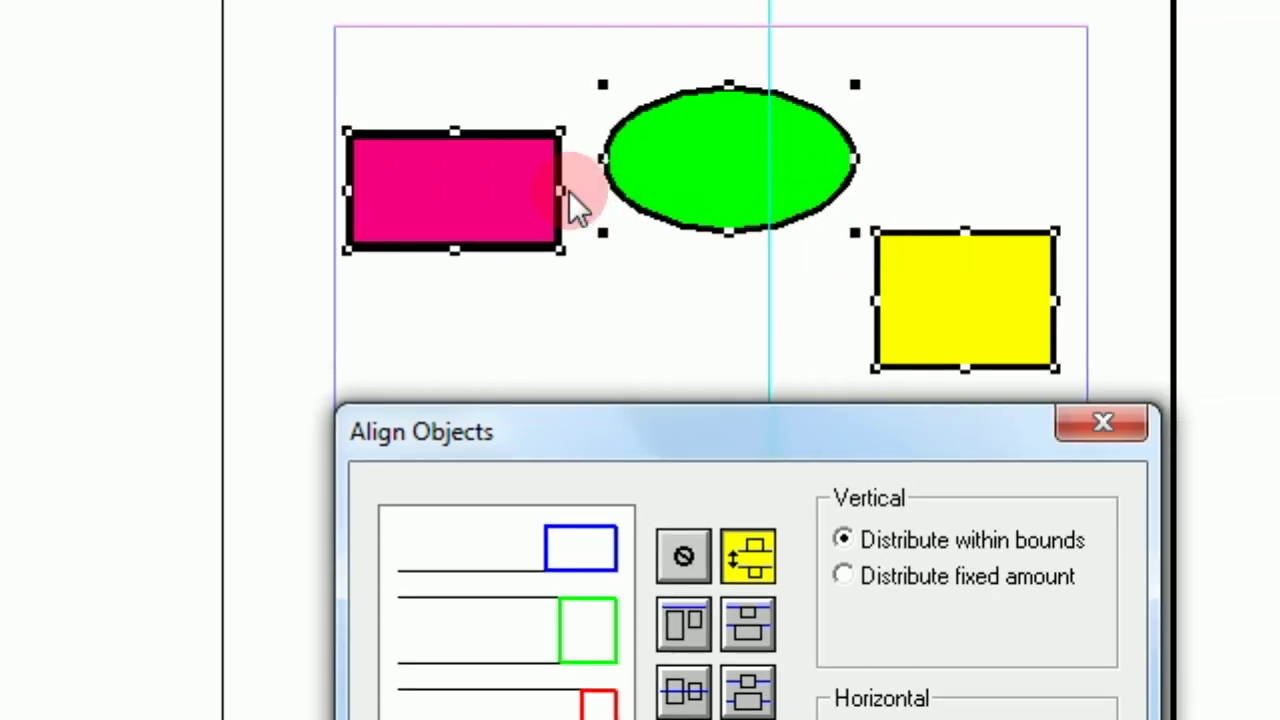
{"action": "left_click_drag", "start_coordinate": [765, 419], "coordinate": [751, 441]}
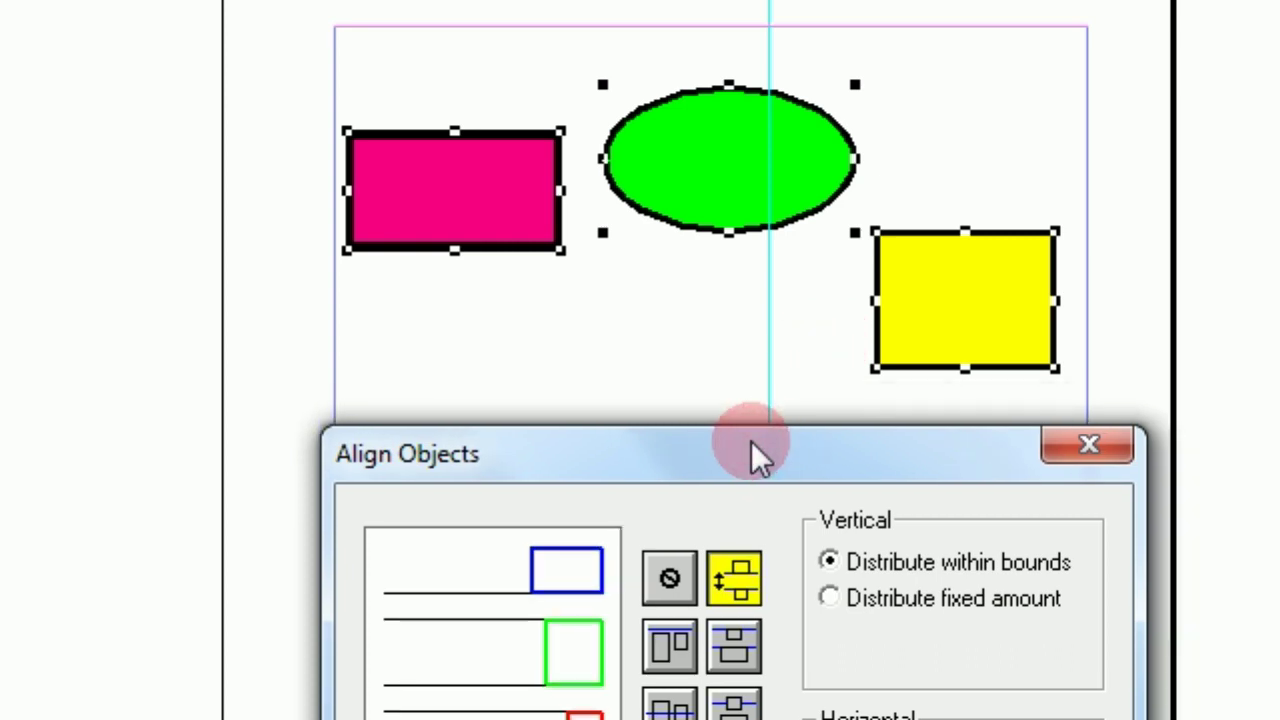
{"action": "left_click", "coordinate": [683, 535]}
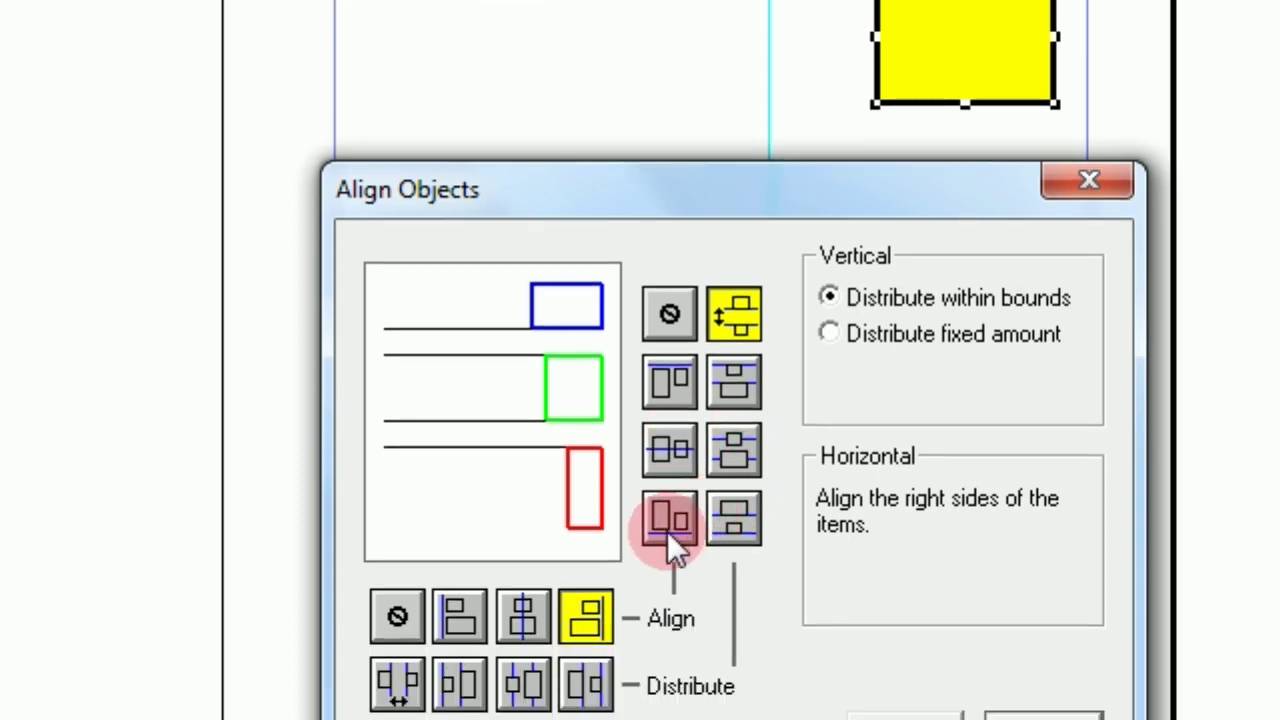
{"action": "left_click", "coordinate": [668, 618]}
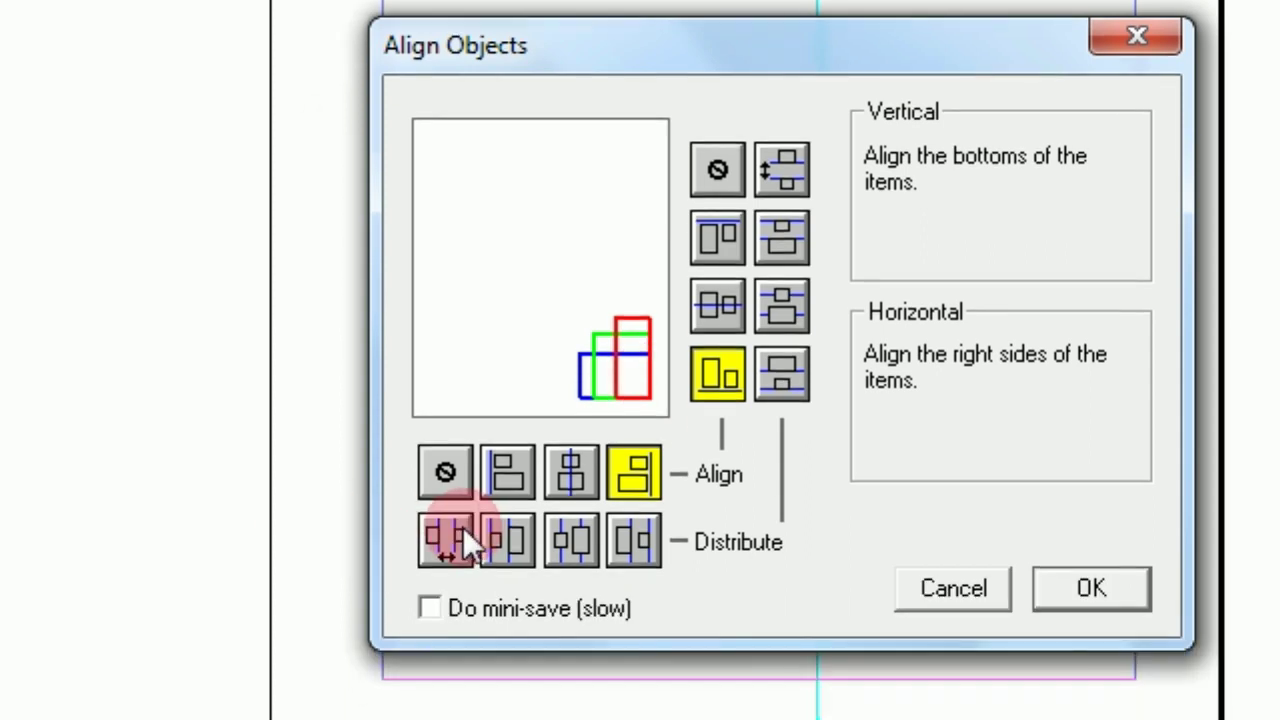
{"action": "left_click", "coordinate": [414, 669]}
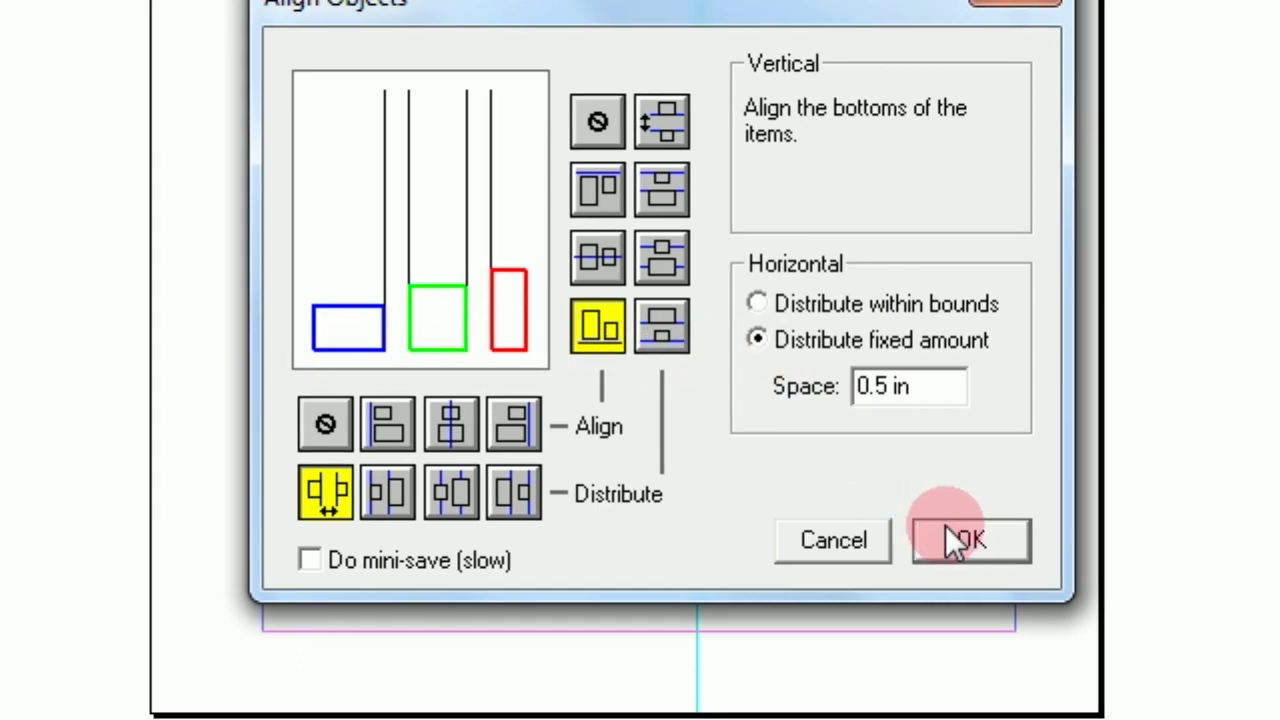
{"action": "left_click", "coordinate": [1091, 588]}
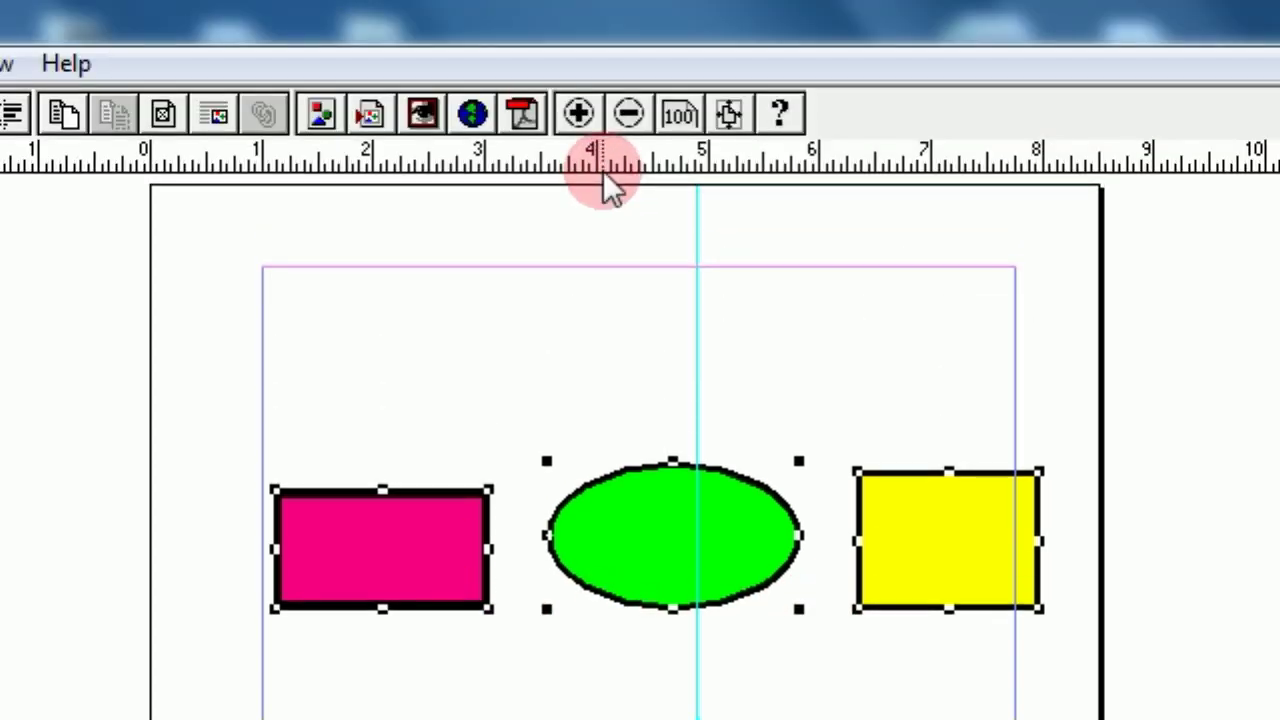
Place one horizontal guide along the shapes' common bottom edge and another across the middle of the pink rectangle.
{"action": "left_click_drag", "start_coordinate": [603, 171], "coordinate": [604, 610]}
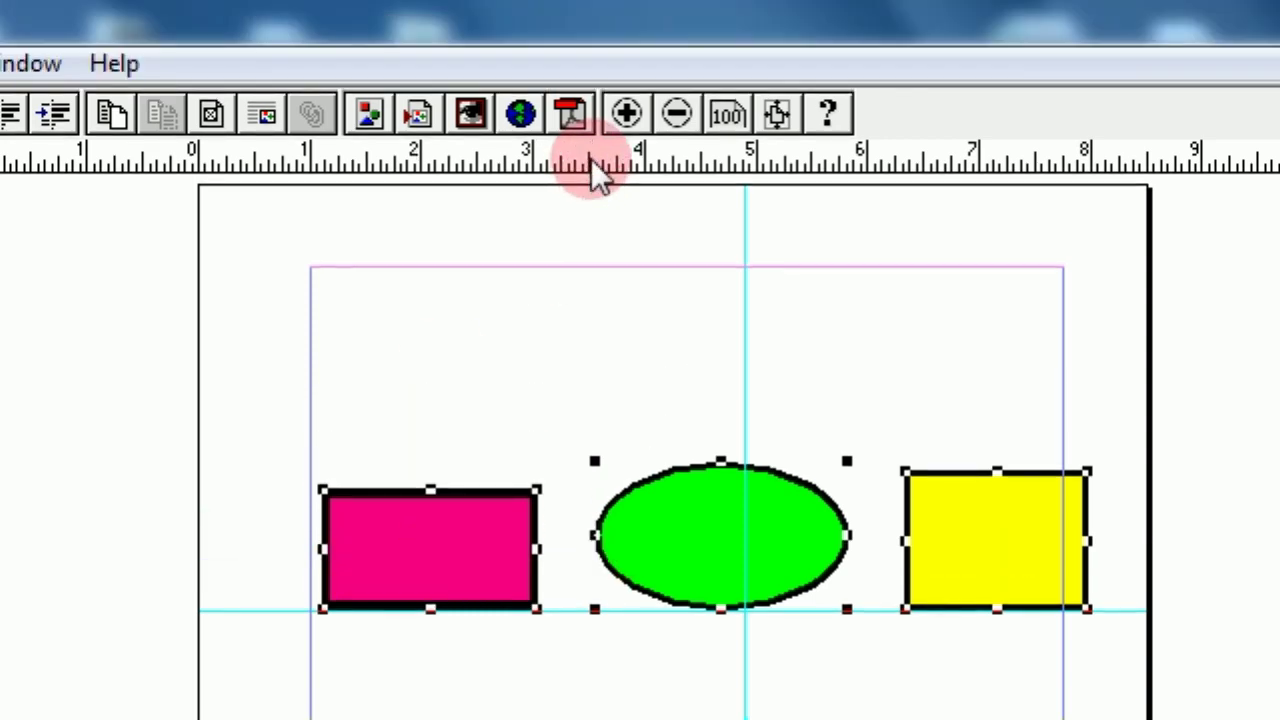
{"action": "left_click_drag", "start_coordinate": [591, 63], "coordinate": [598, 446]}
{"action": "left_click_drag", "start_coordinate": [599, 518], "coordinate": [597, 529]}
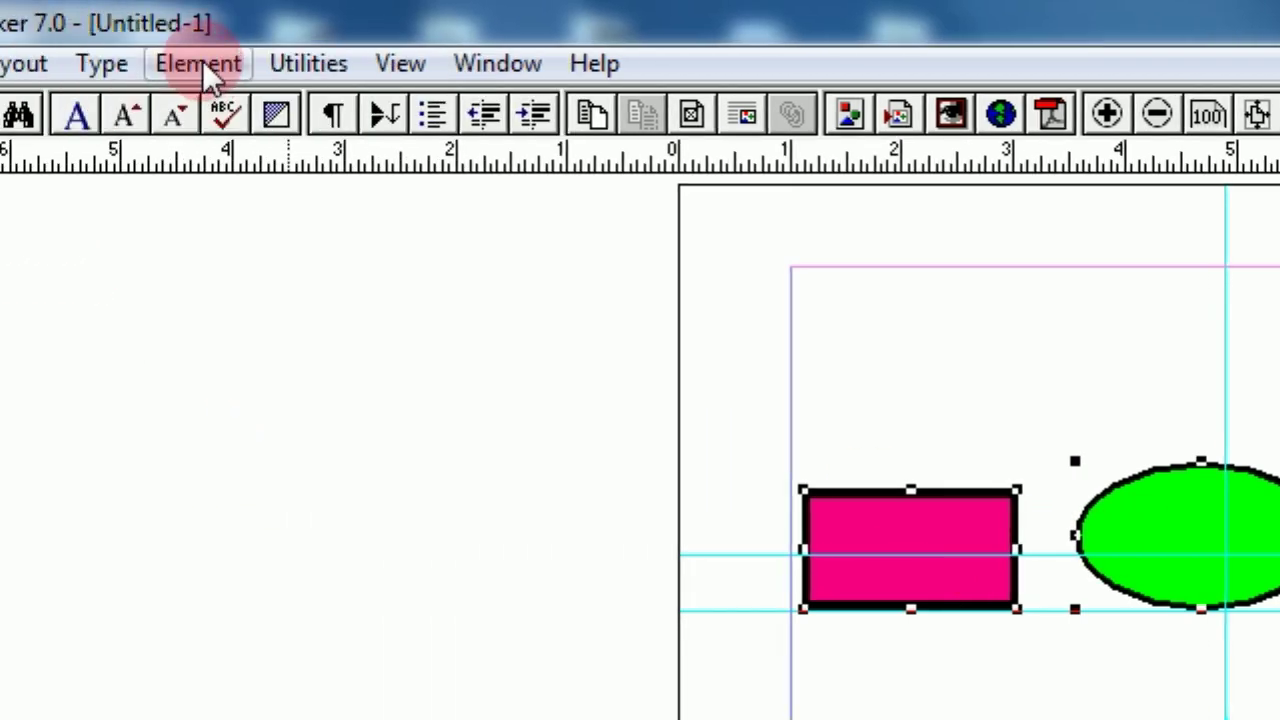
Align the vertical centers of the three shapes, keeping the fixed 0.5 in horizontal distribution, and move the middle guide to their common center.
{"action": "left_click", "coordinate": [204, 68]}
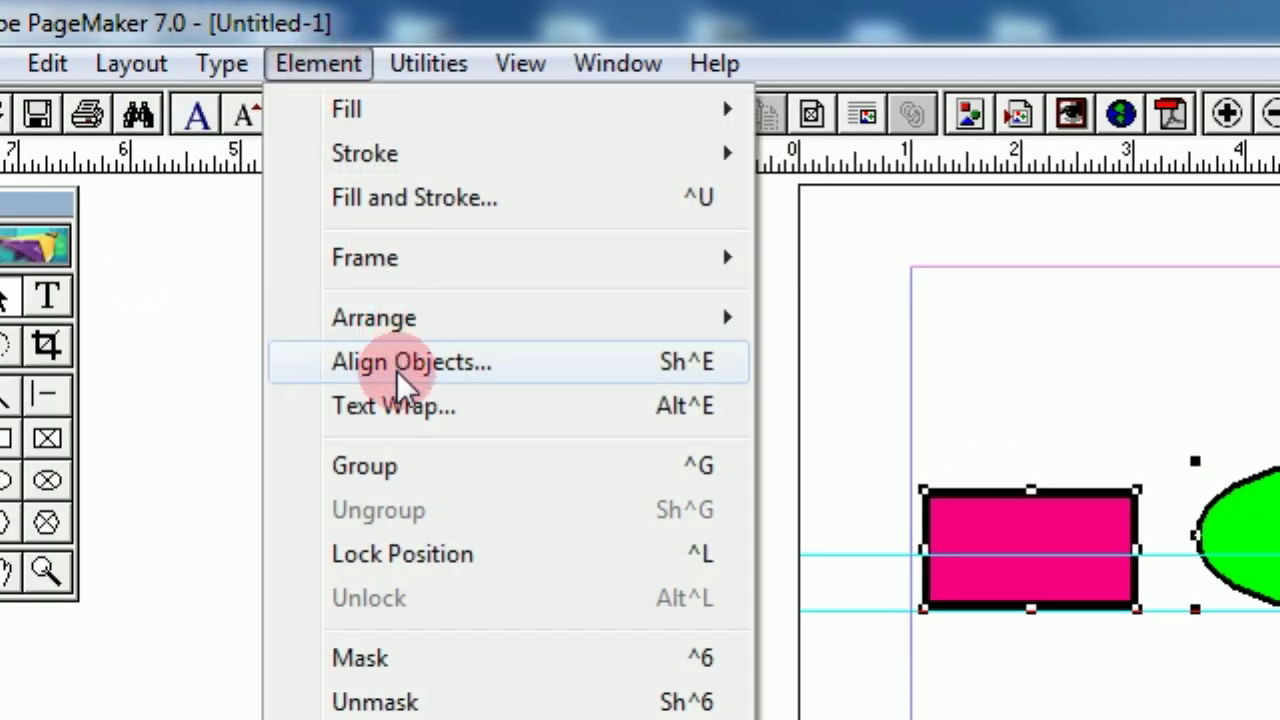
{"action": "left_click", "coordinate": [401, 380]}
{"action": "left_click_drag", "start_coordinate": [1009, 476], "coordinate": [963, 605]}
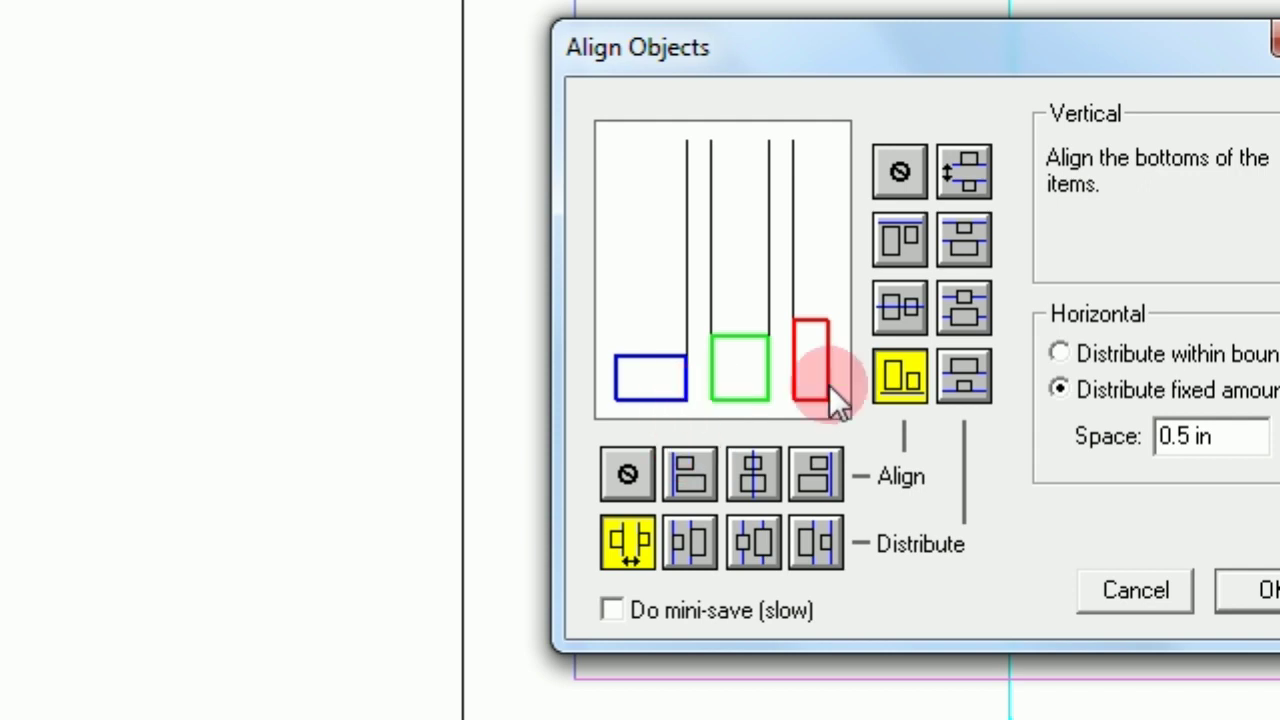
{"action": "left_click", "coordinate": [897, 308]}
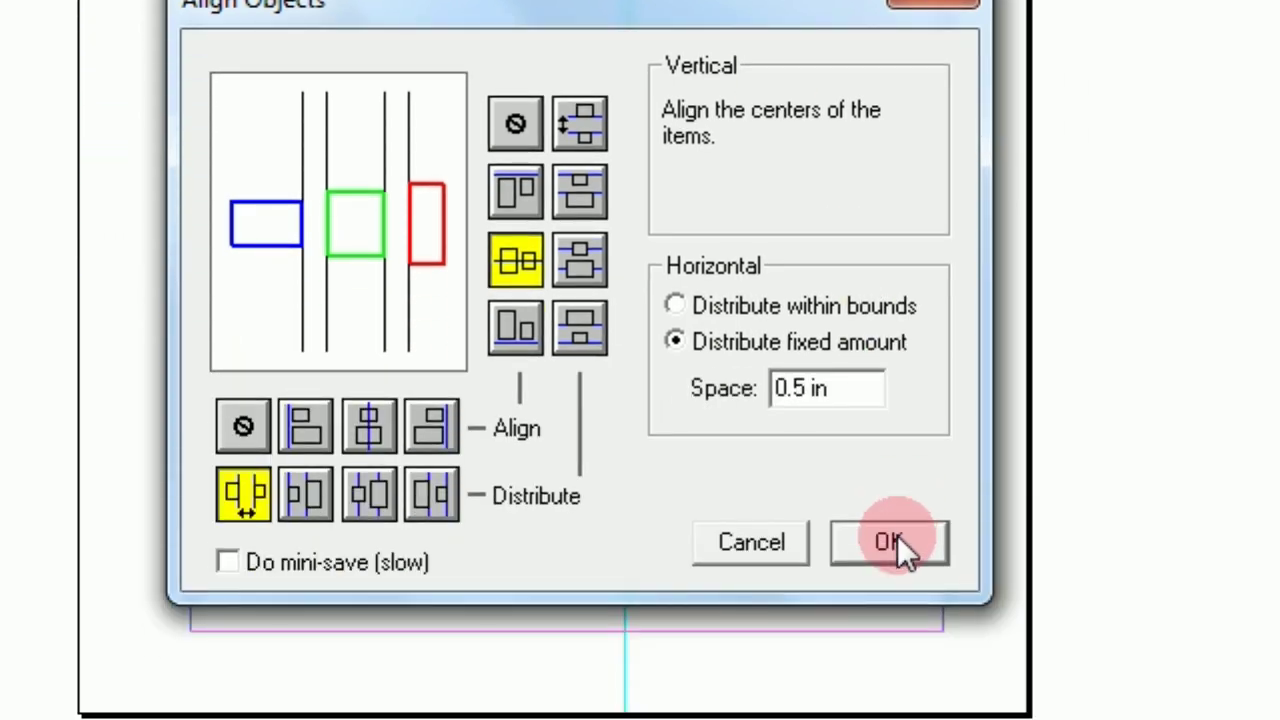
{"action": "left_click", "coordinate": [890, 542]}
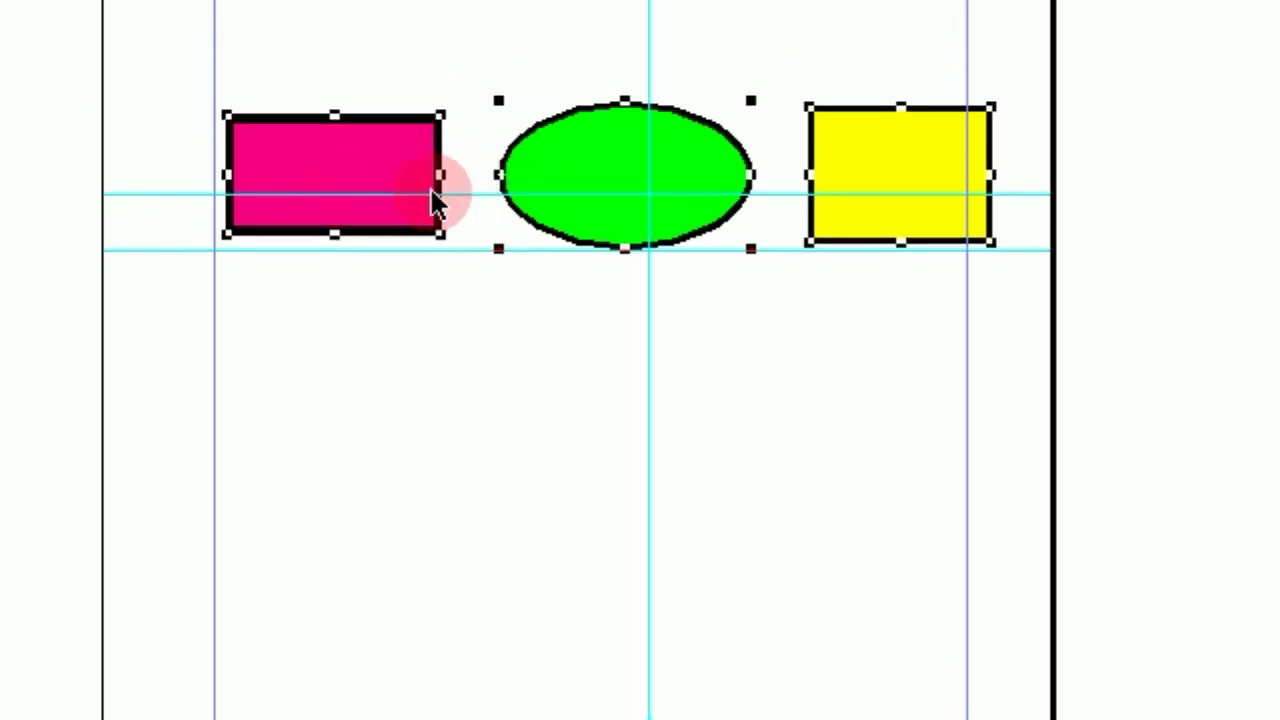
{"action": "mouse_move", "coordinate": [444, 191]}
{"action": "left_mouse_down"}
{"action": "mouse_move", "coordinate": [446, 180]}
{"action": "mouse_move", "coordinate": [443, 198]}
{"action": "left_mouse_up"}
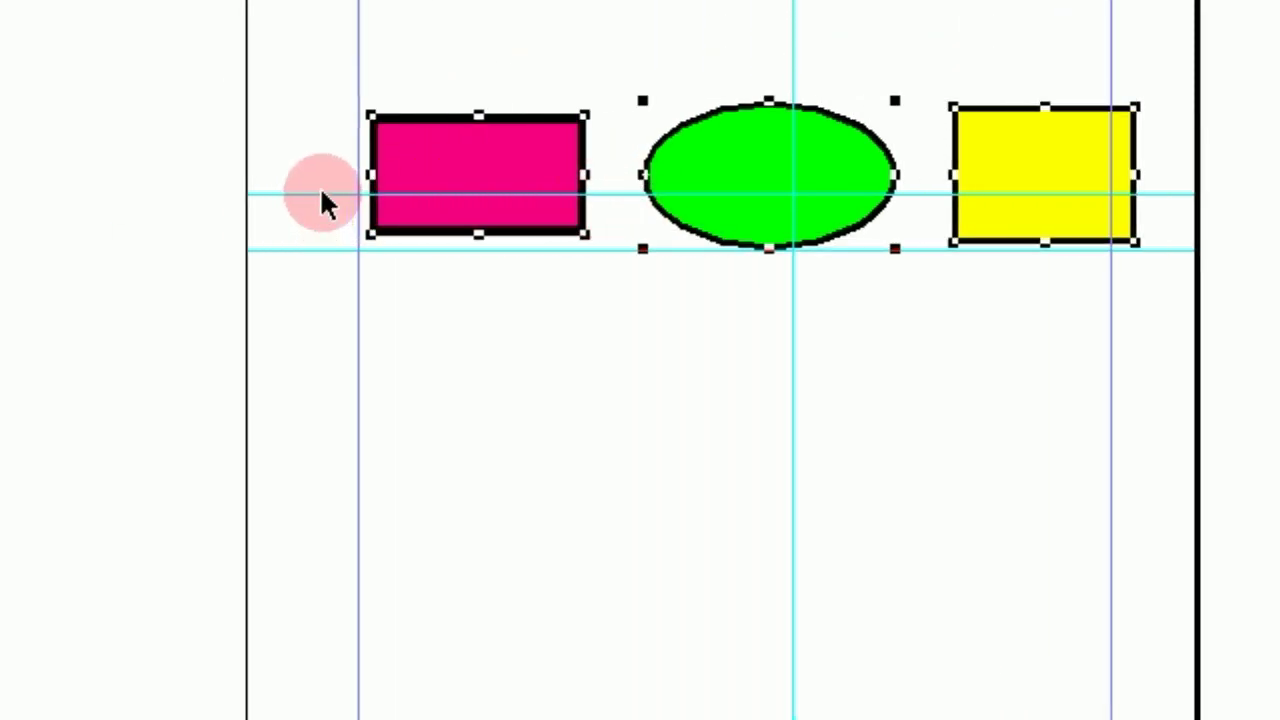
{"action": "mouse_move", "coordinate": [322, 193]}
{"action": "left_mouse_down"}
{"action": "mouse_move", "coordinate": [322, 176]}
{"action": "mouse_move", "coordinate": [322, 200]}
{"action": "left_mouse_up"}
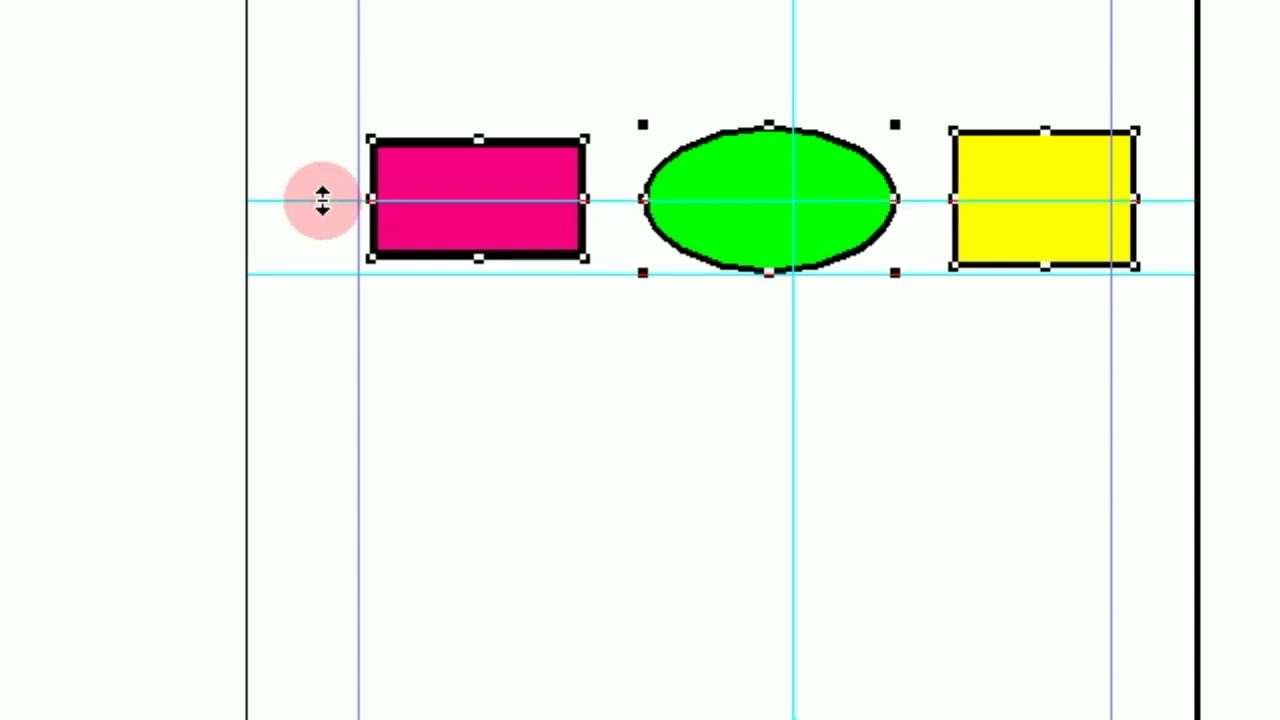
{"action": "left_click", "coordinate": [776, 205]}
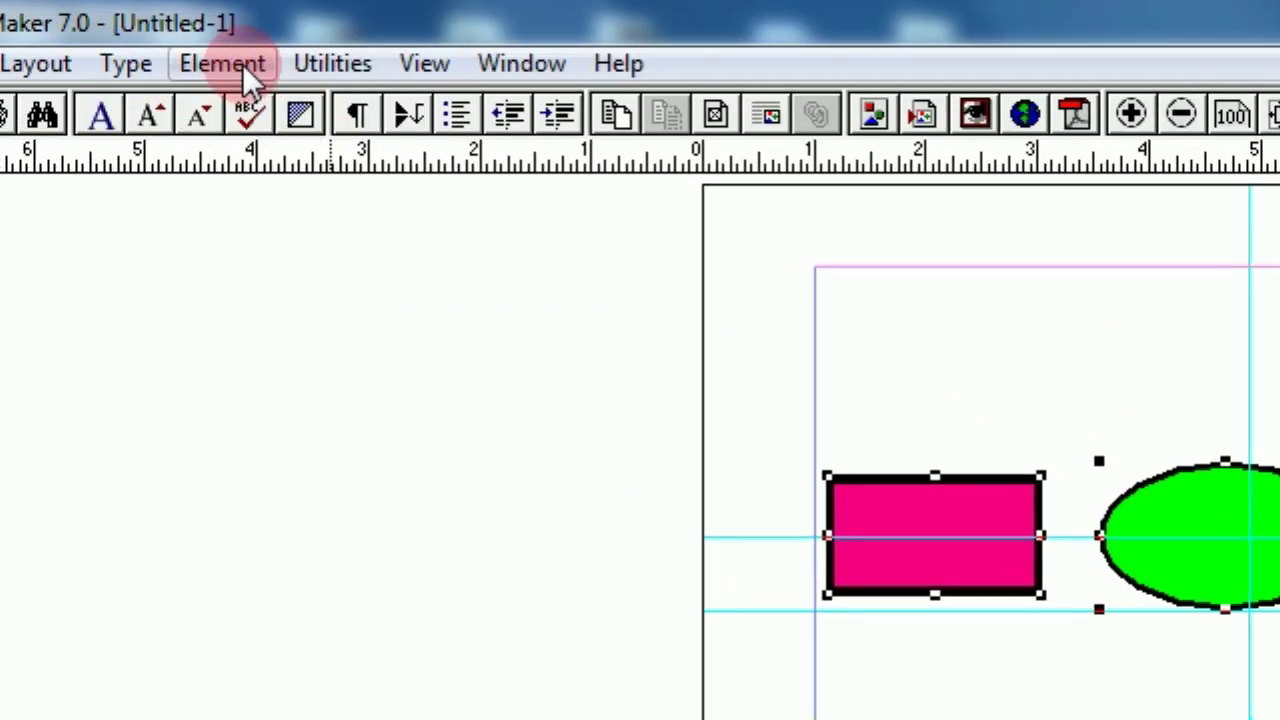
Align the tops of the three shapes with the 0.5 in horizontal distribution kept, and place a horizontal guide along their common top edge.
{"action": "left_click", "coordinate": [242, 64]}
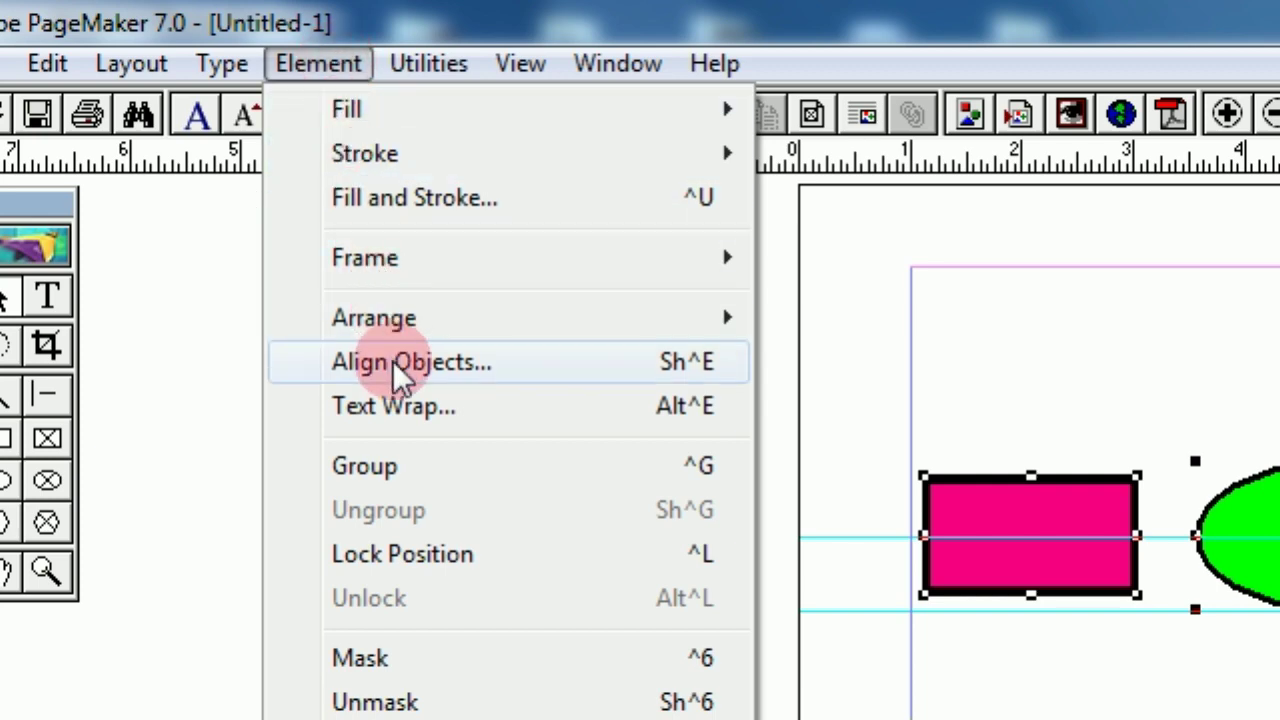
{"action": "left_click", "coordinate": [400, 370]}
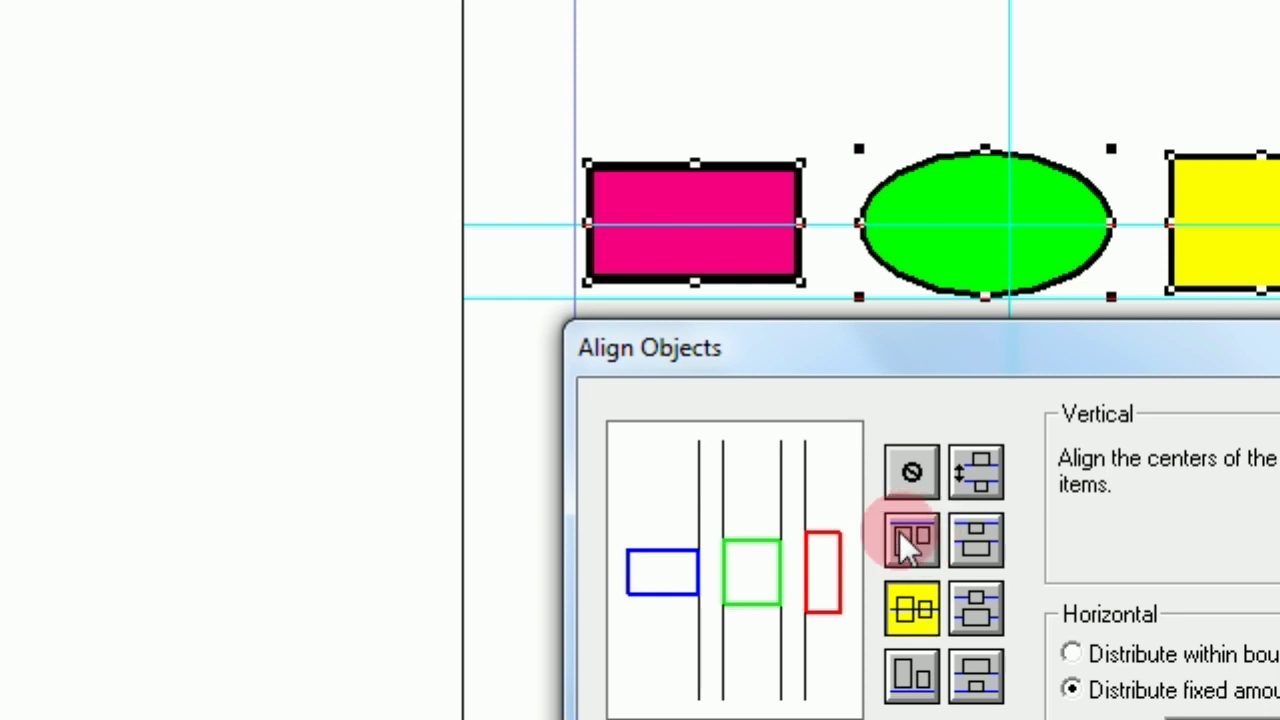
{"action": "left_click", "coordinate": [899, 531]}
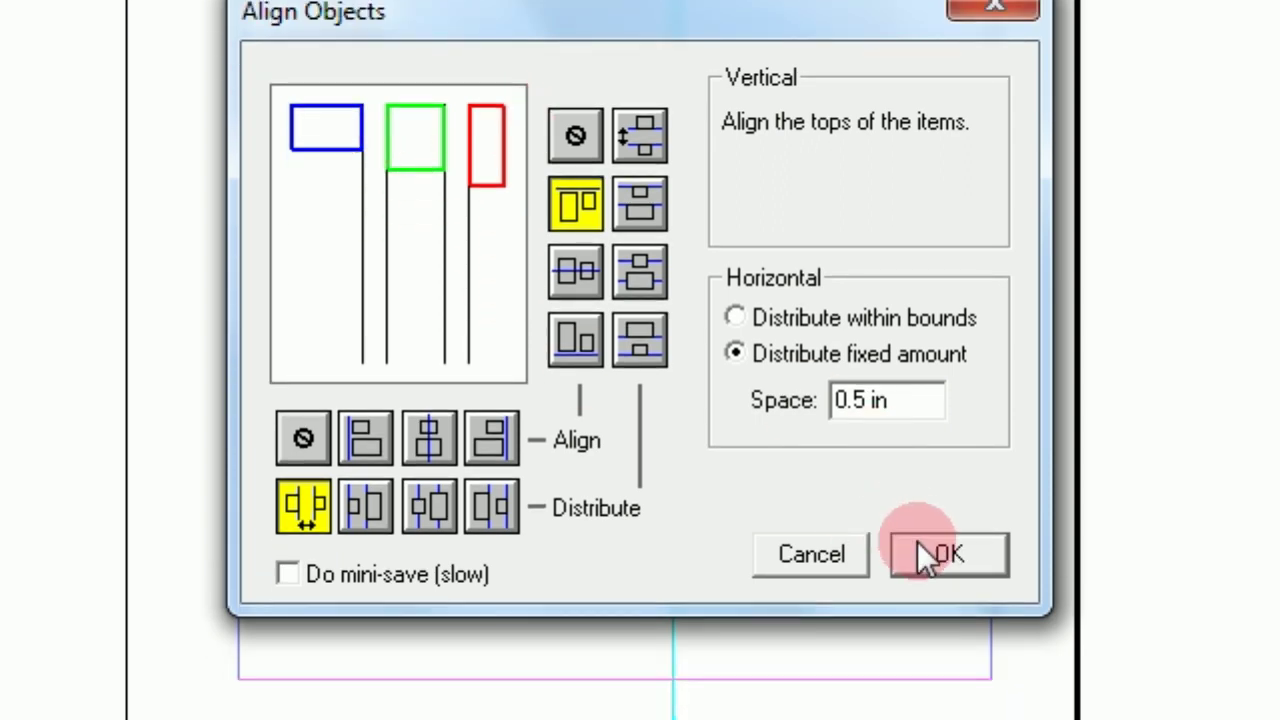
{"action": "left_click", "coordinate": [940, 624]}
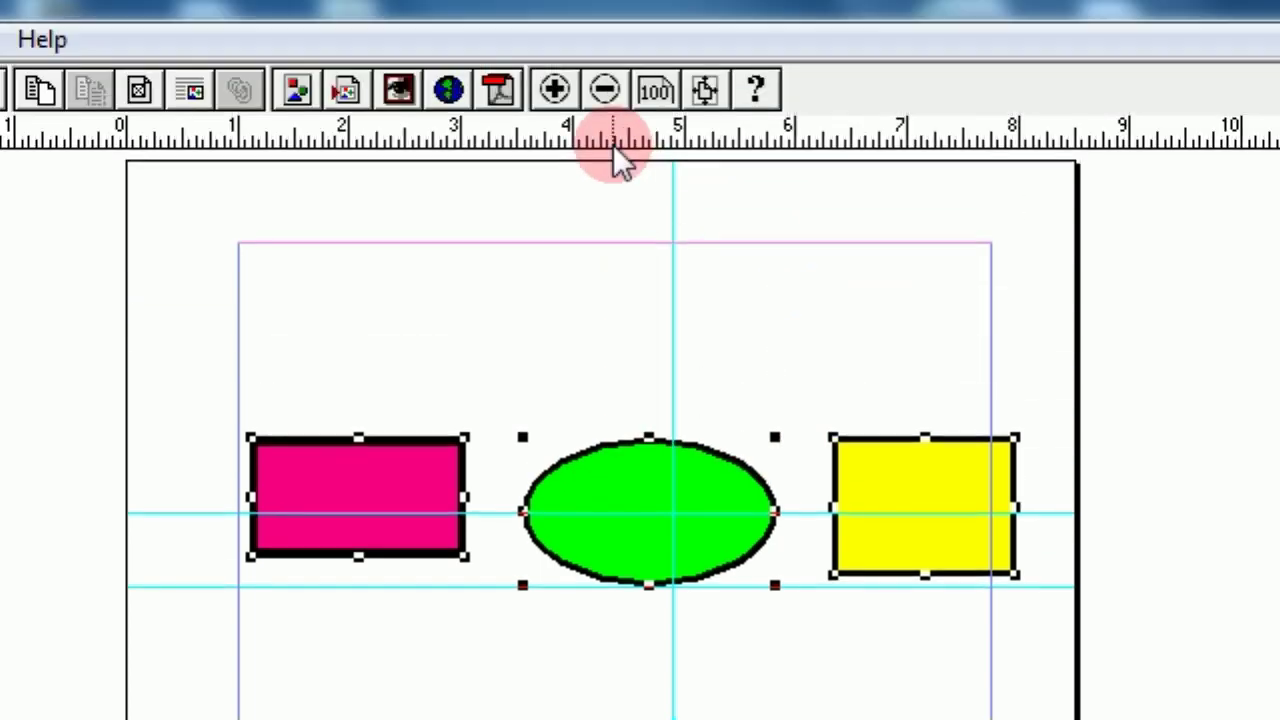
{"action": "left_click_drag", "start_coordinate": [613, 144], "coordinate": [613, 432]}
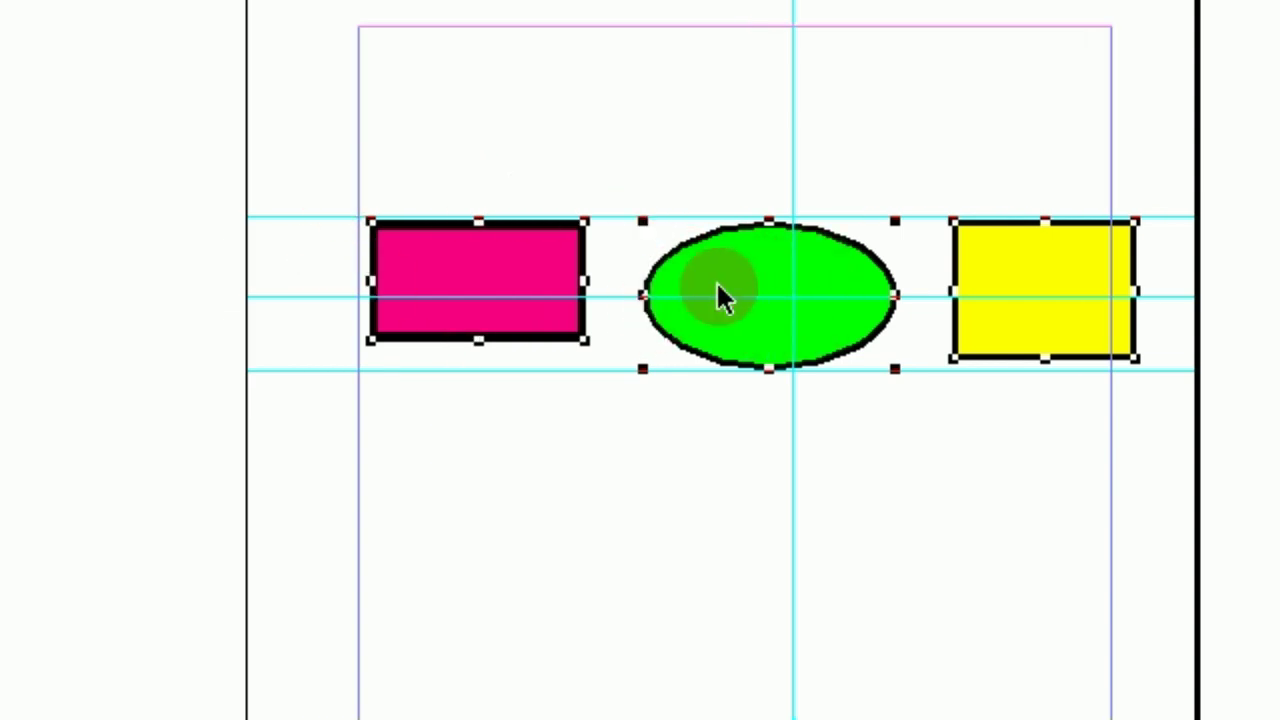
{"action": "left_click", "coordinate": [700, 245]}
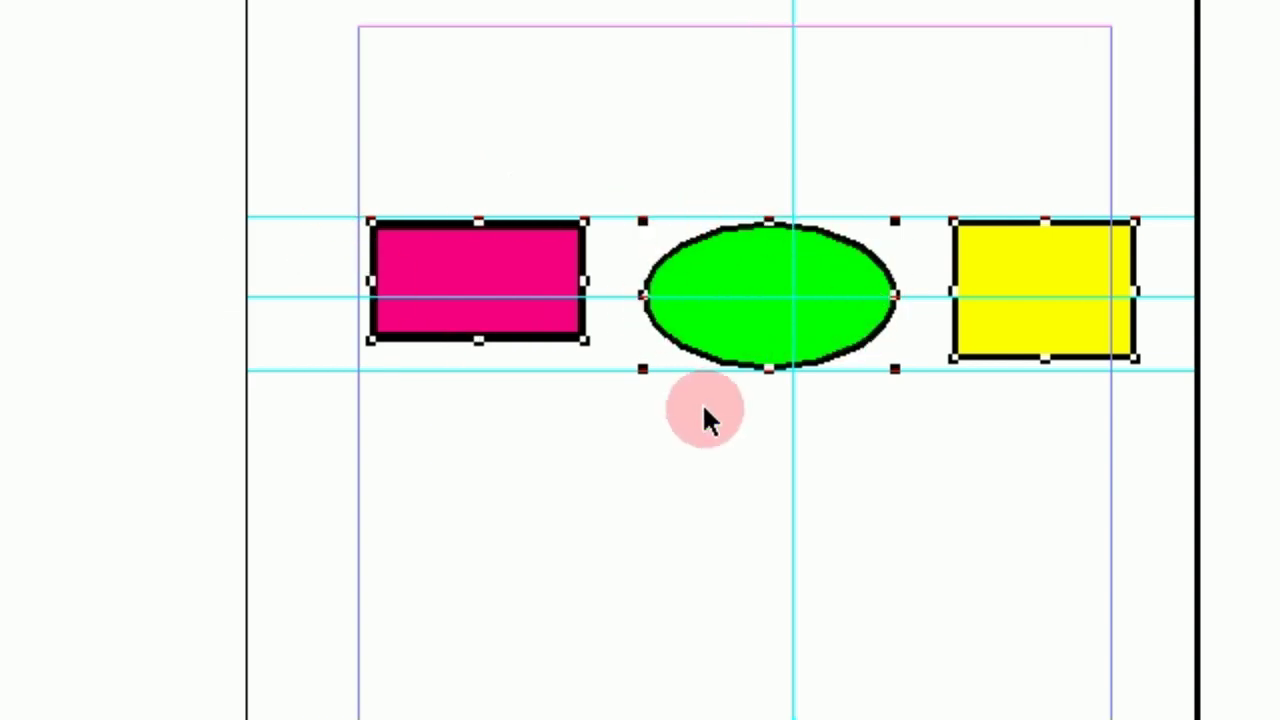
Close the document containing the three aligned shapes.
{"action": "left_click_drag", "start_coordinate": [172, 123], "coordinate": [1154, 360]}
{"action": "left_click_drag", "start_coordinate": [1257, 443], "coordinate": [1279, 488]}
{"action": "left_click", "coordinate": [764, 400]}
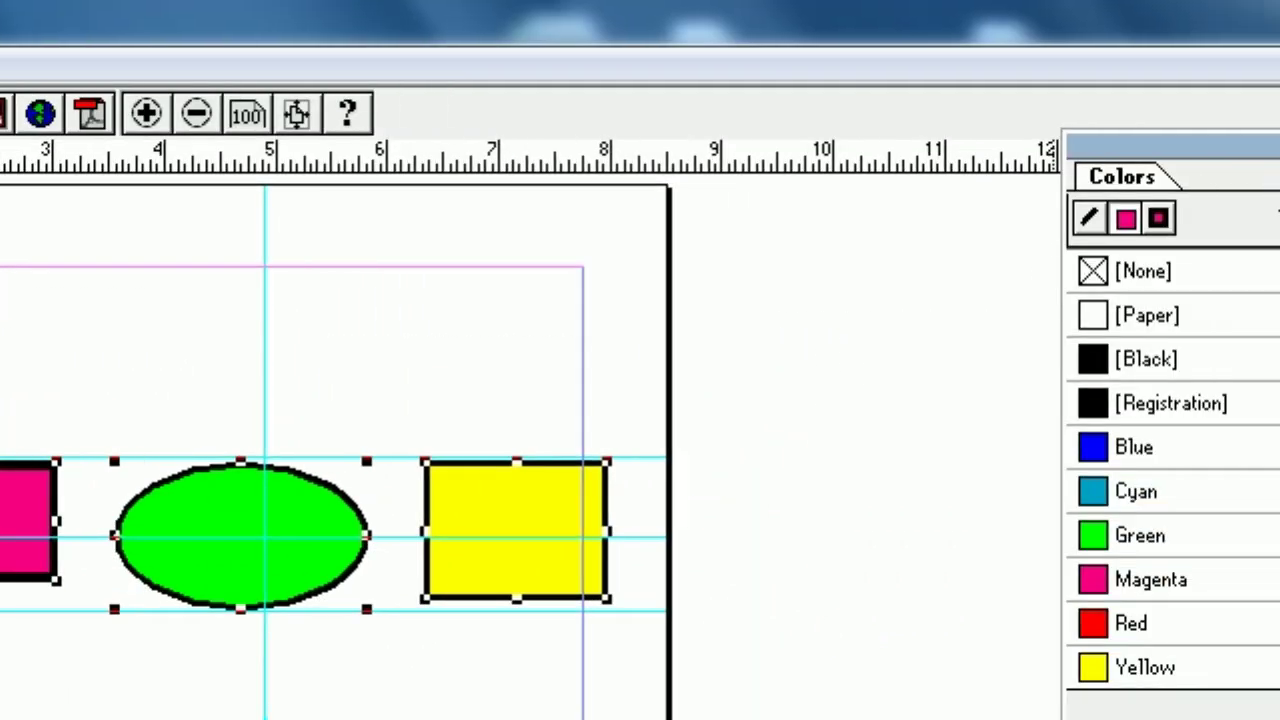
{"action": "left_click", "coordinate": [1181, 66]}
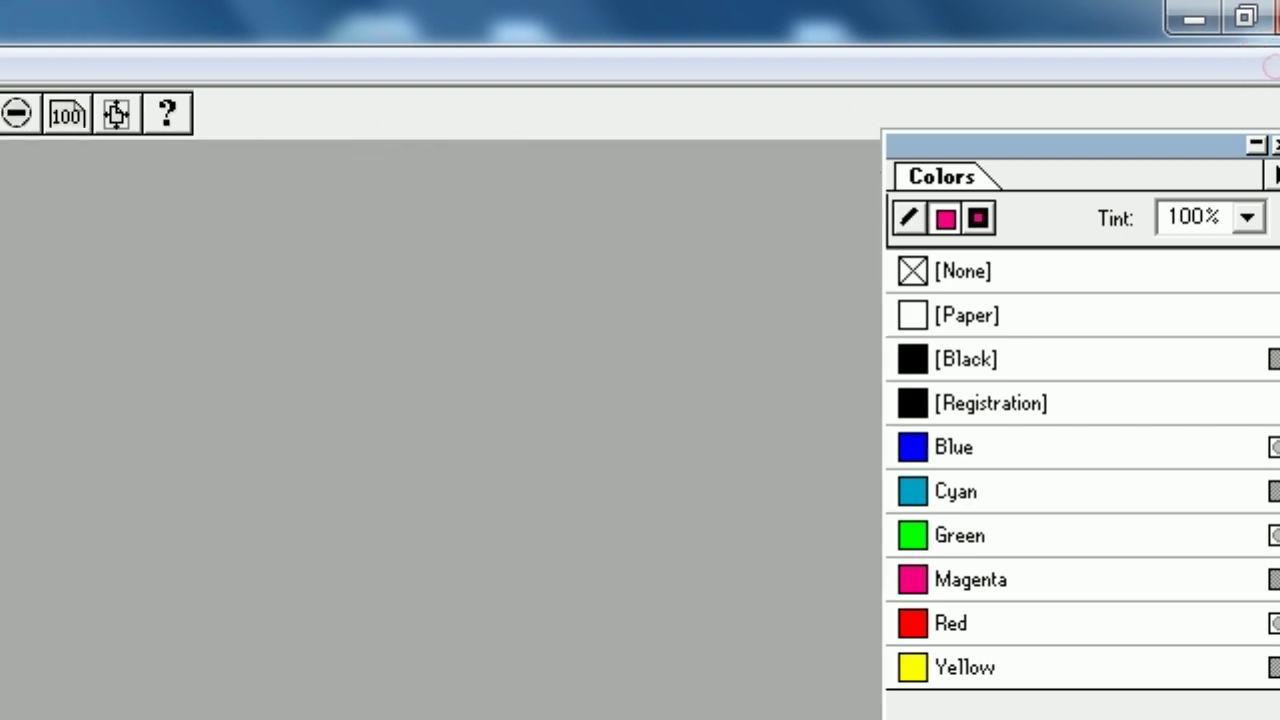
Create a new one-page Letter document, tall, double-sided with facing pages, and maximize its window.
{"action": "left_click", "coordinate": [29, 60]}
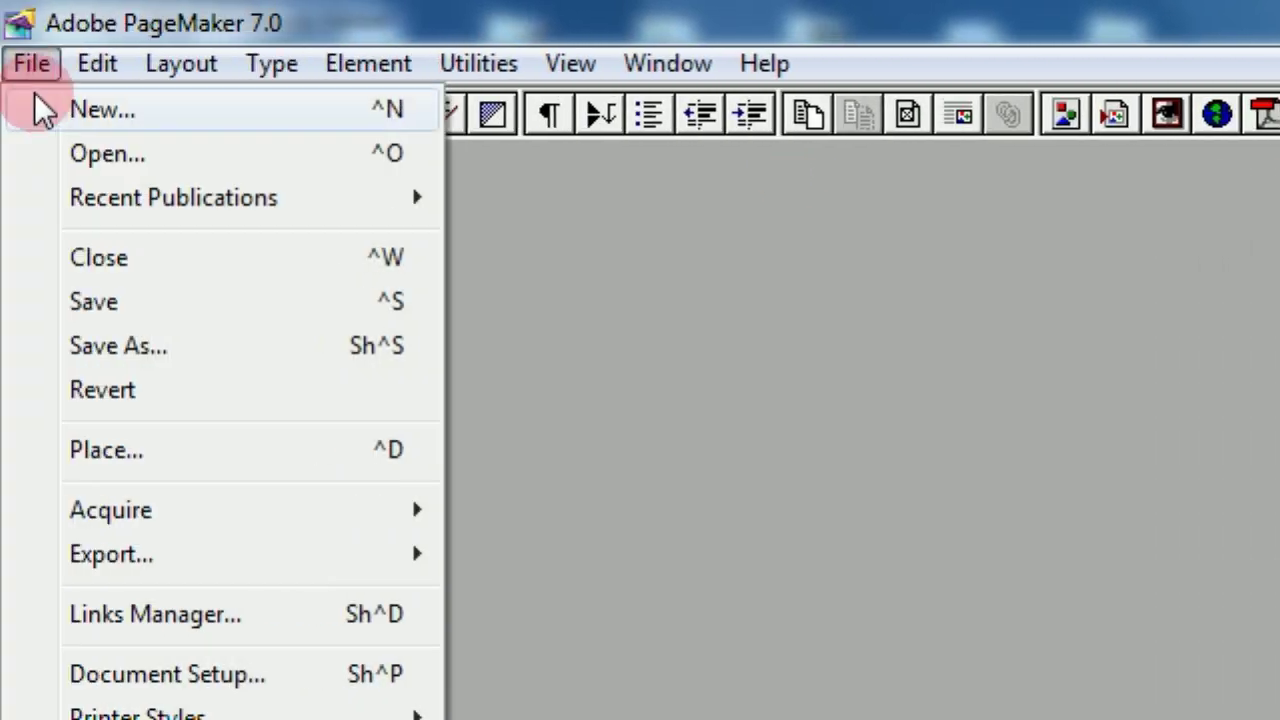
{"action": "left_click", "coordinate": [60, 108]}
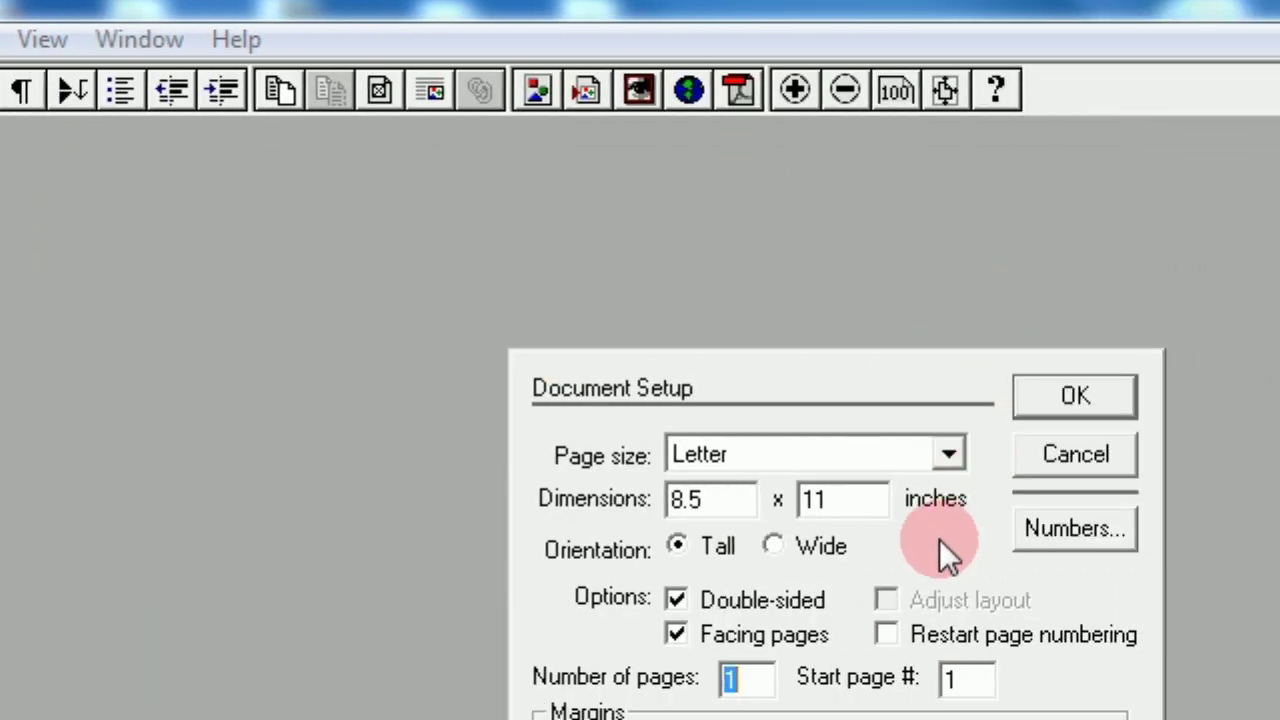
{"action": "left_click", "coordinate": [949, 397]}
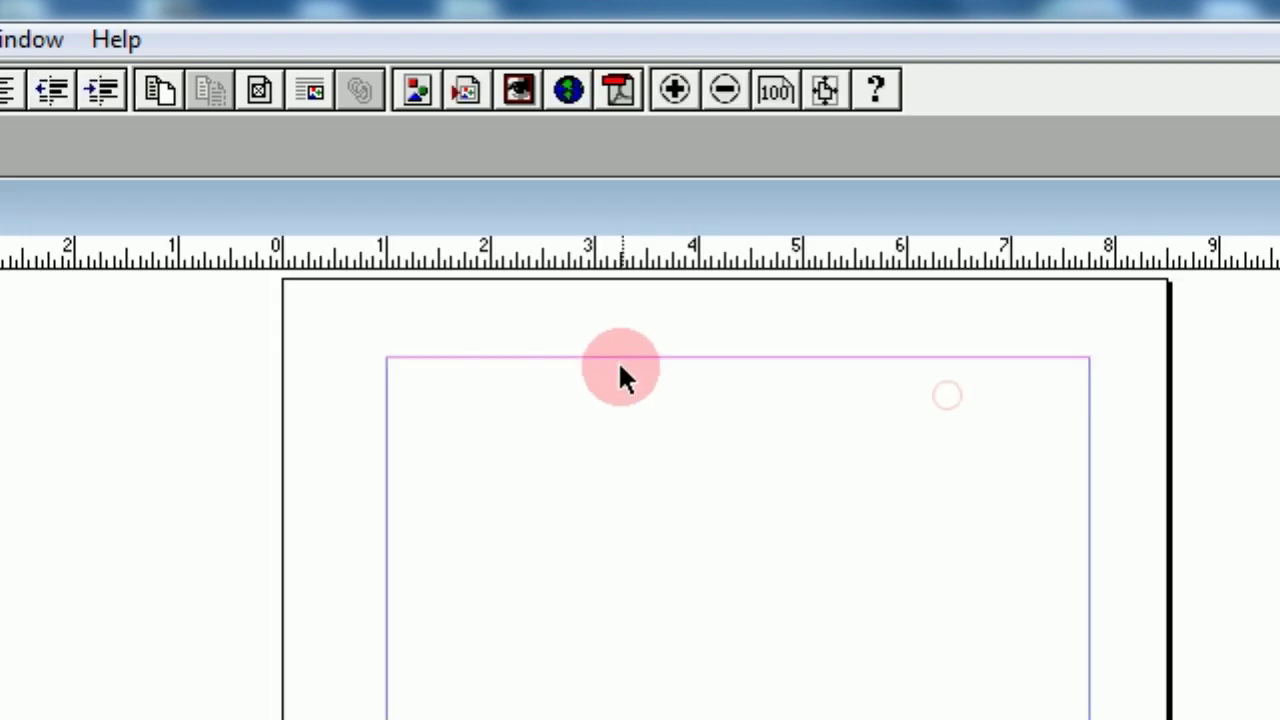
{"action": "double_click", "coordinate": [643, 214]}
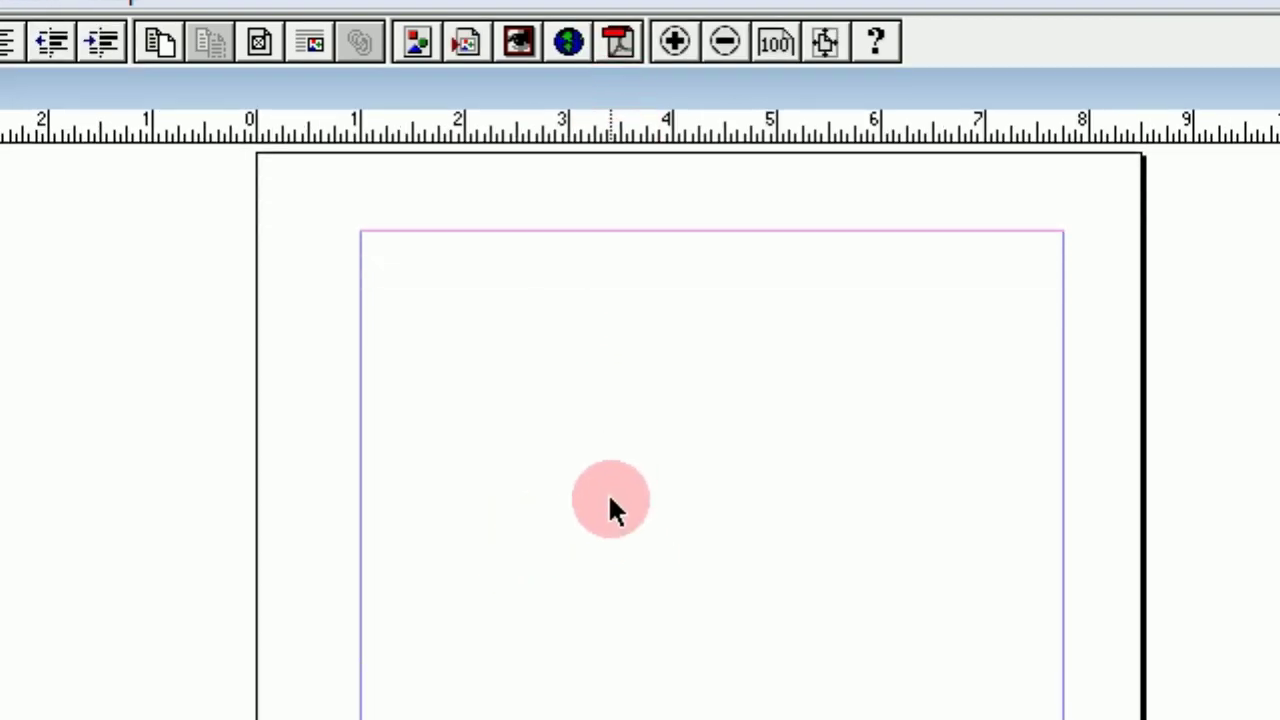
Draw an ellipse about 2 in wide and 1.25 in tall near the page's upper middle.
{"action": "right_click", "coordinate": [604, 498]}
{"action": "left_click", "coordinate": [719, 716]}
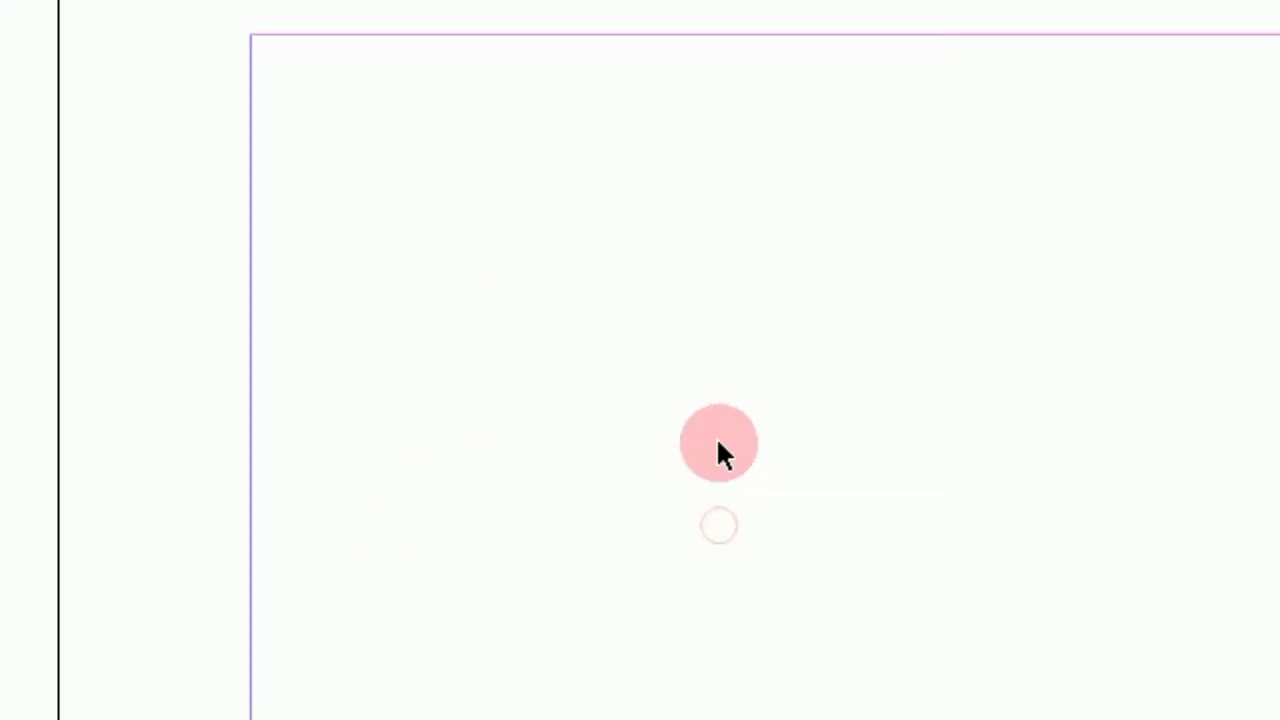
{"action": "left_click_drag", "start_coordinate": [1023, 391], "coordinate": [826, 225]}
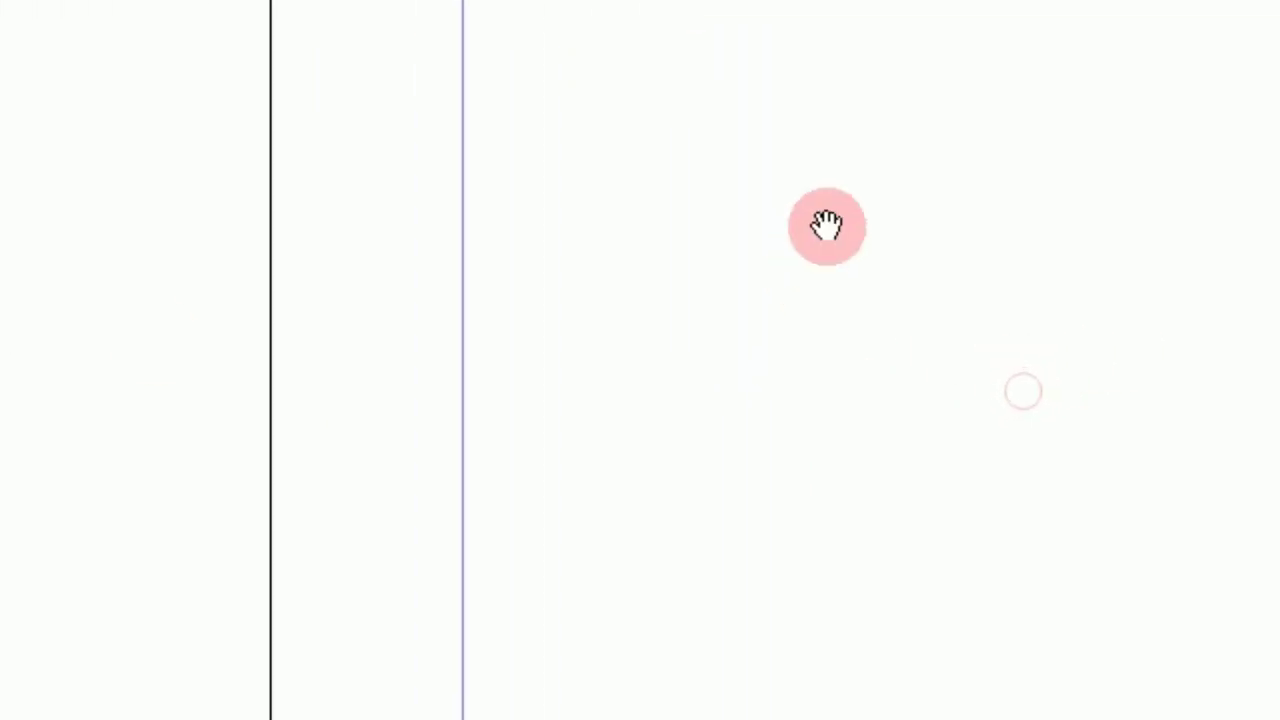
{"action": "left_click", "coordinate": [93, 217]}
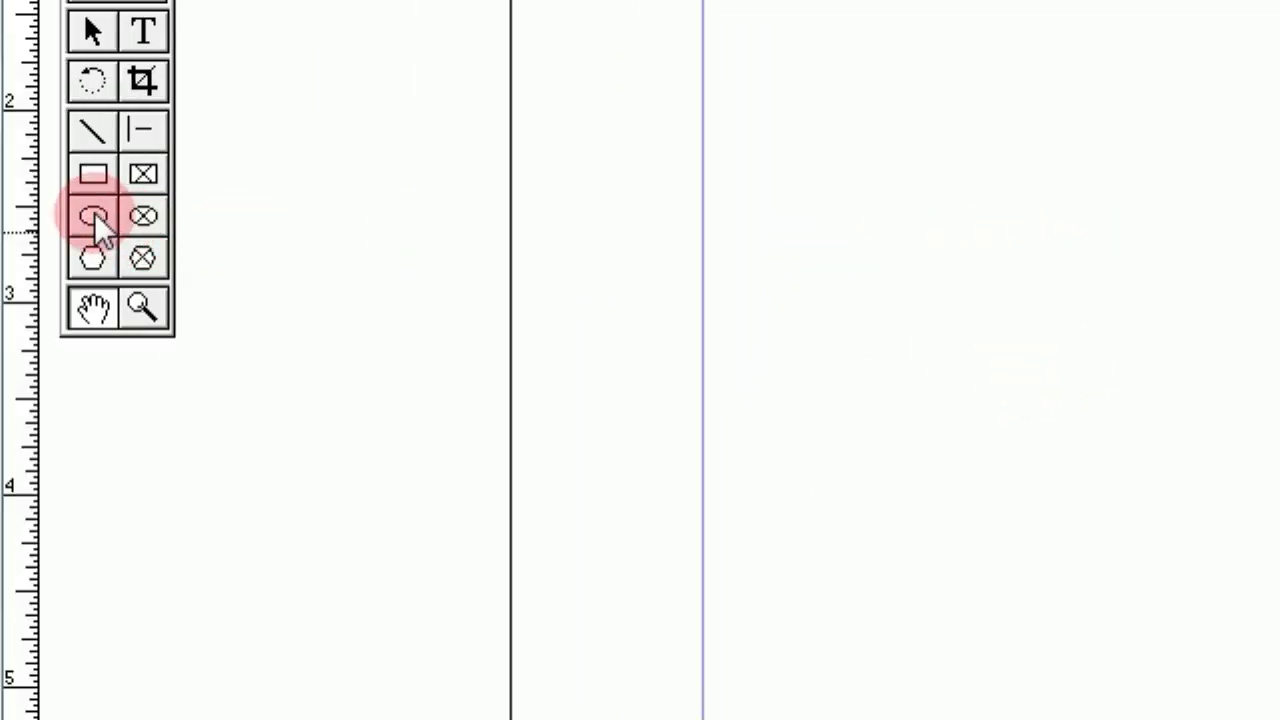
{"action": "left_click", "coordinate": [1044, 274]}
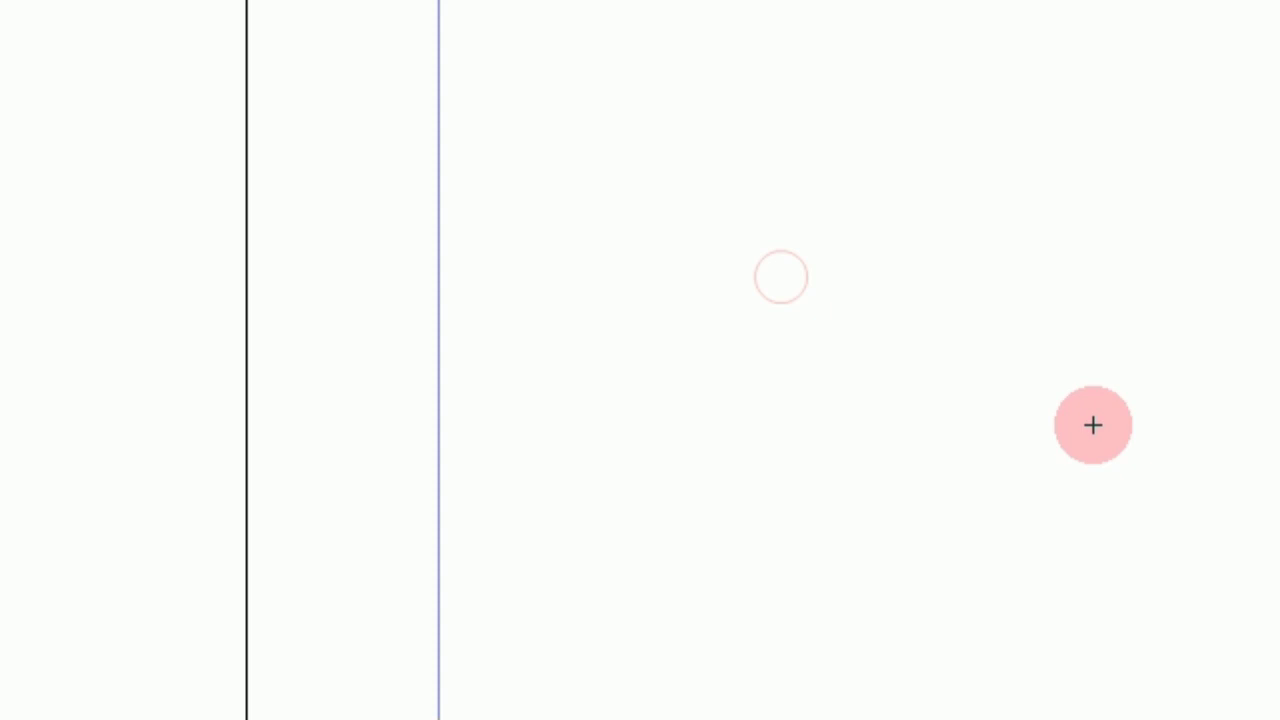
{"action": "left_click_drag", "start_coordinate": [1093, 425], "coordinate": [1161, 523]}
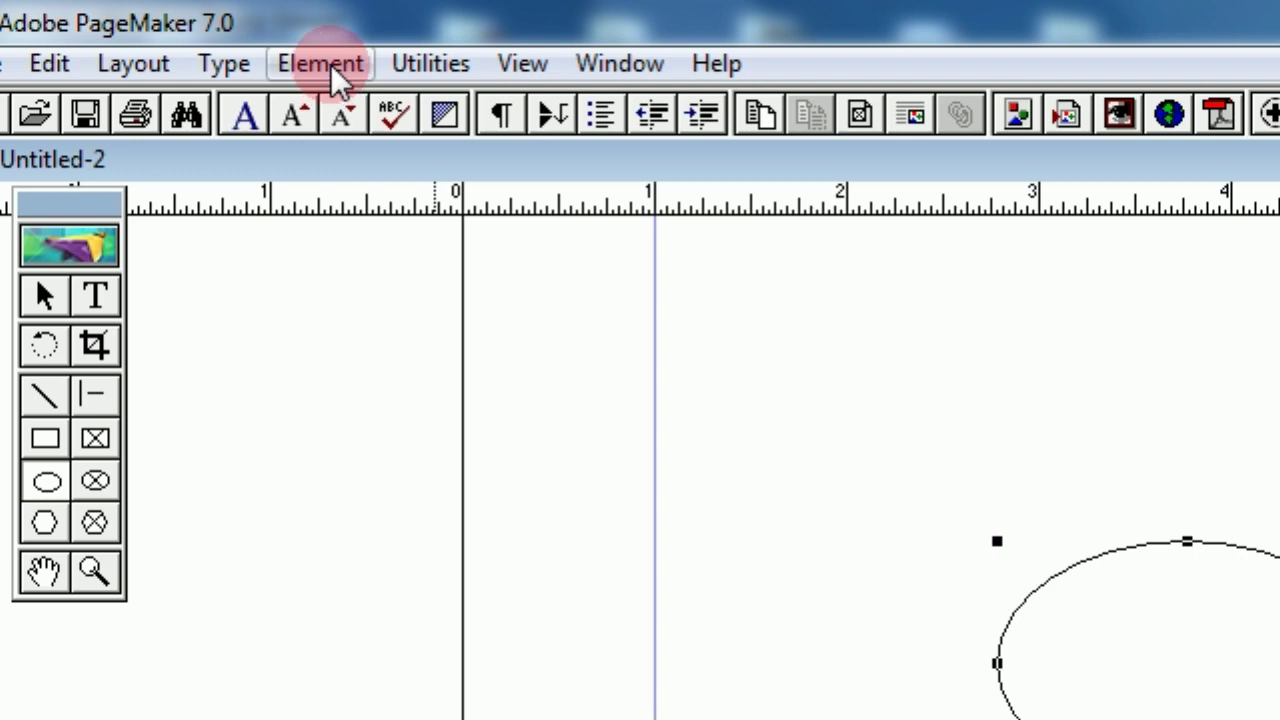
Set the ellipse's stroke to 2pt.
{"action": "left_click", "coordinate": [104, 39]}
{"action": "mouse_move", "coordinate": [133, 137]}
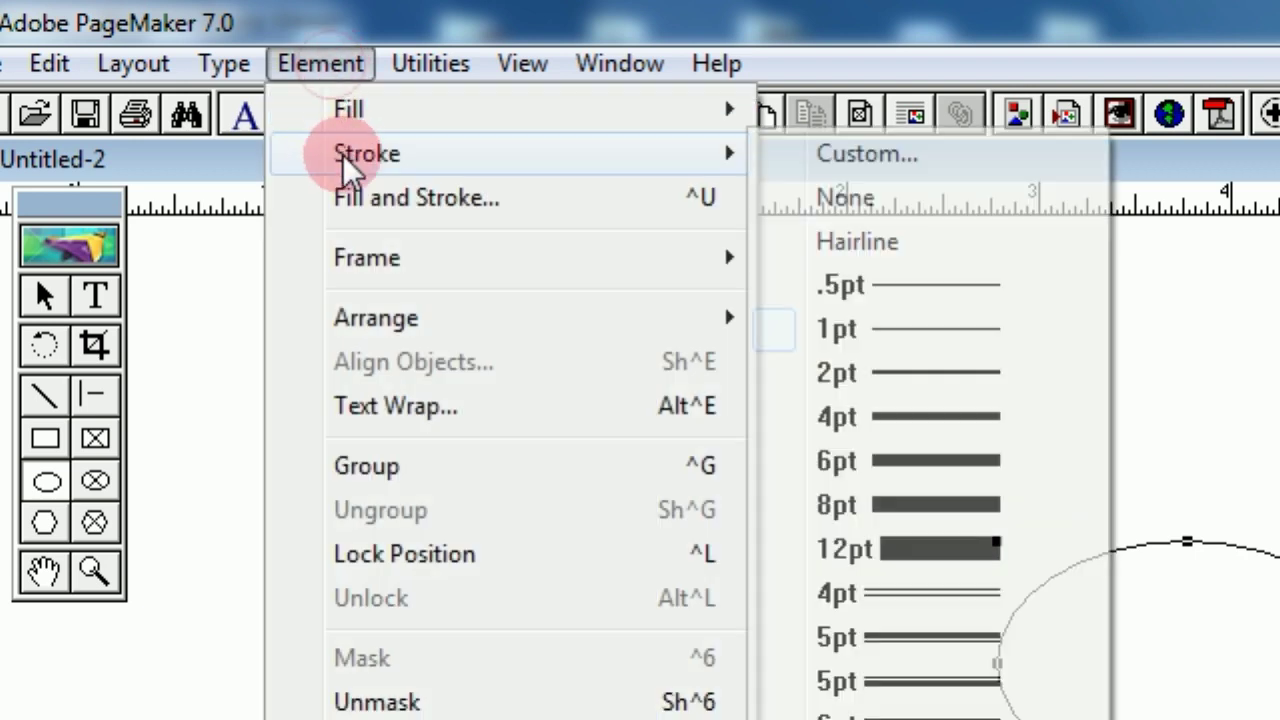
{"action": "left_click", "coordinate": [905, 375]}
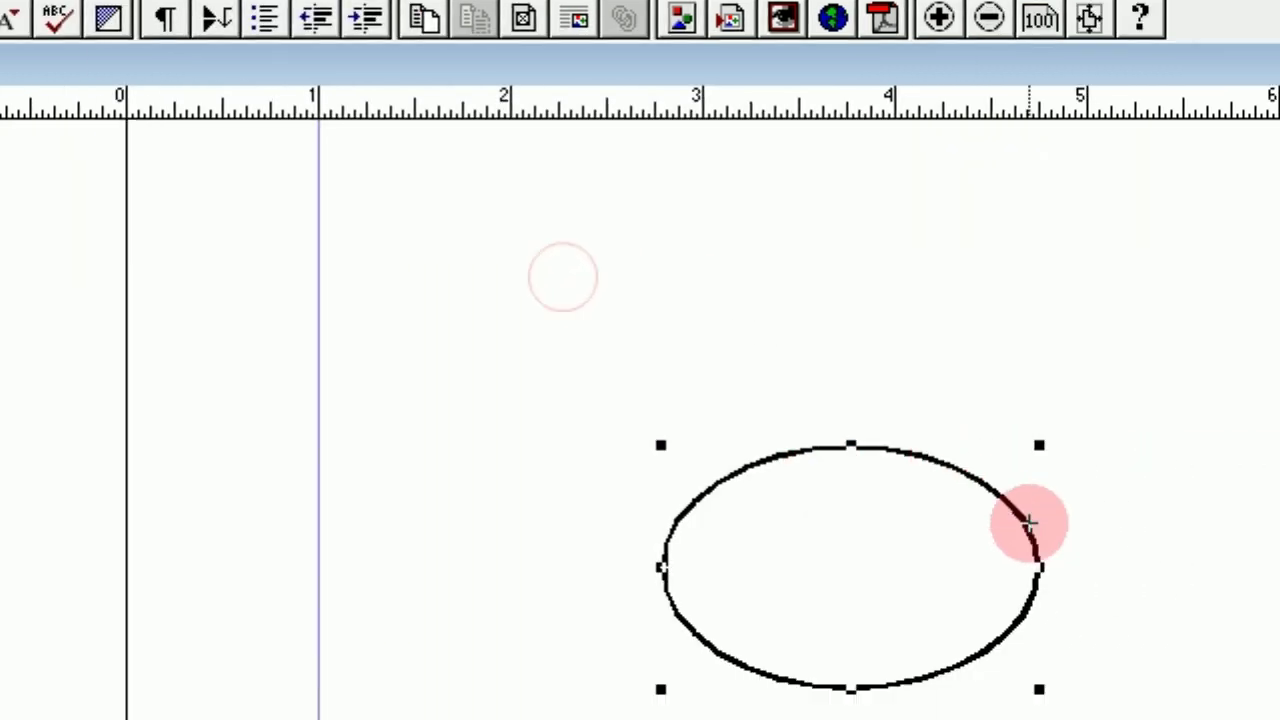
Draw a rectangle enclosing the ellipse, slightly larger than it on every side.
{"action": "left_click", "coordinate": [95, 297]}
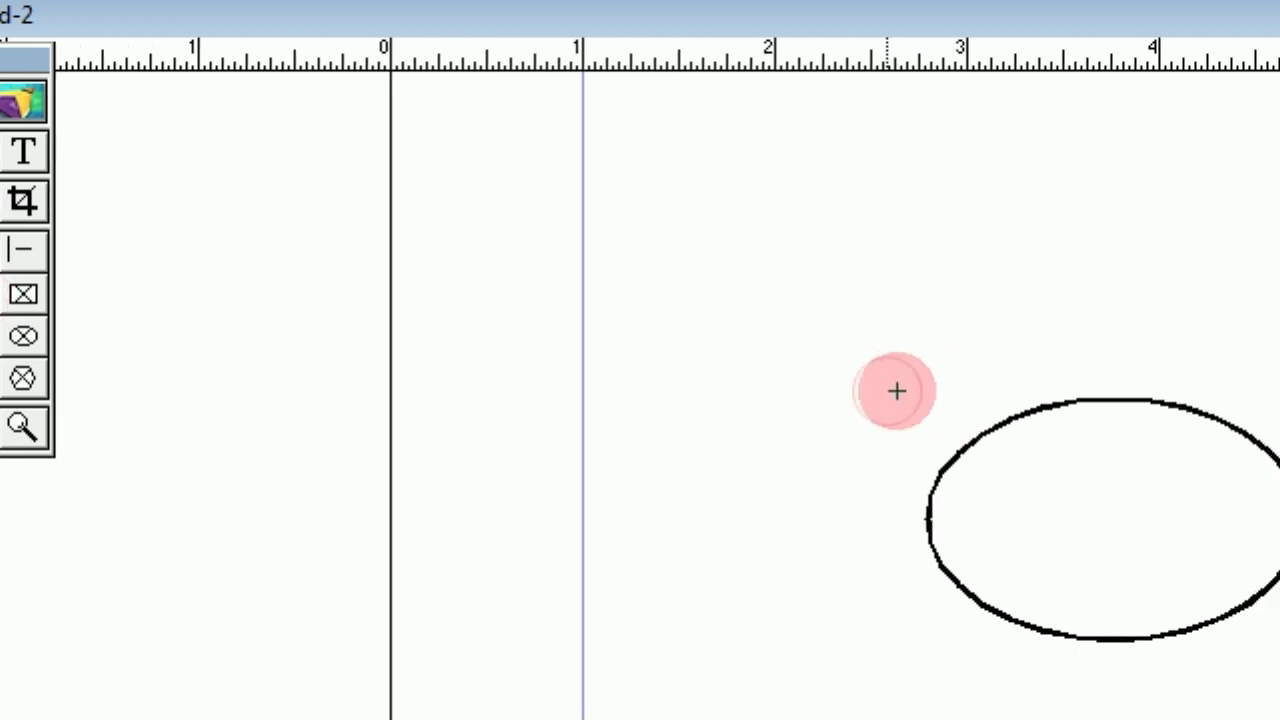
{"action": "left_click_drag", "start_coordinate": [1006, 428], "coordinate": [1125, 648]}
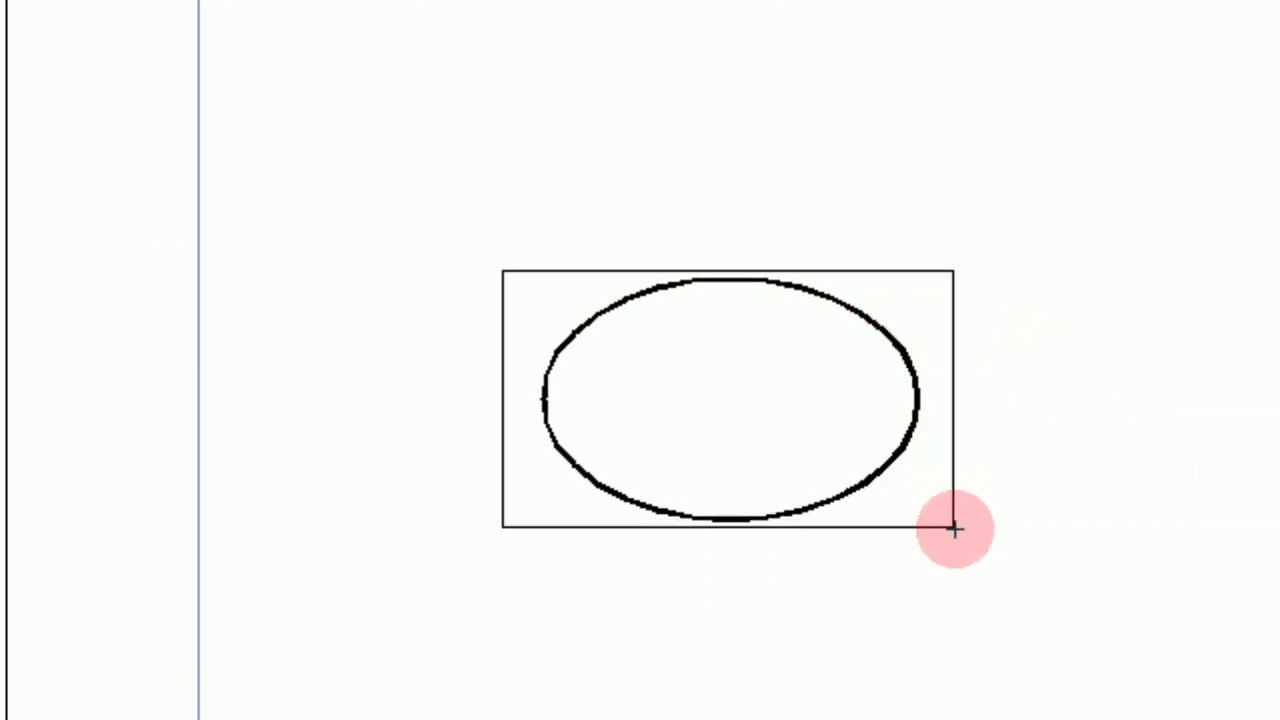
{"action": "left_click_drag", "start_coordinate": [954, 528], "coordinate": [952, 523]}
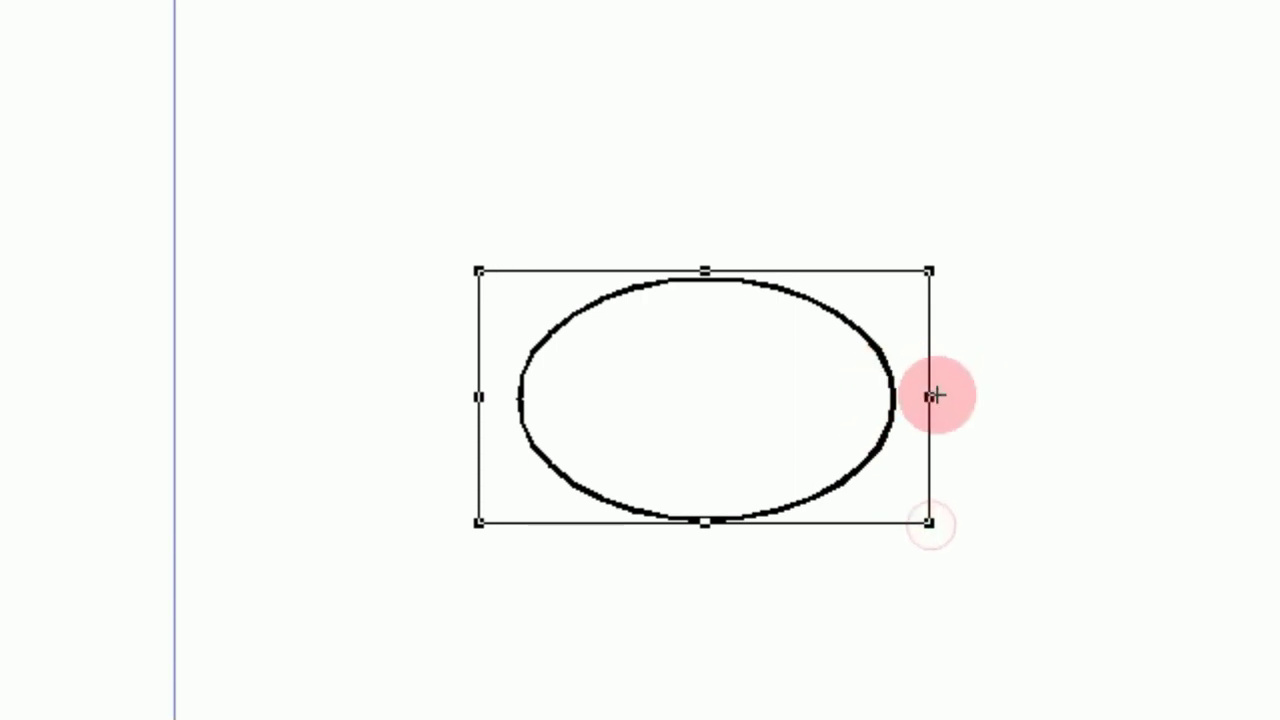
Narrow the rectangle from both sides to match the ellipse's width, about 2 in.
{"action": "left_click", "coordinate": [86, 200]}
{"action": "left_click", "coordinate": [417, 350]}
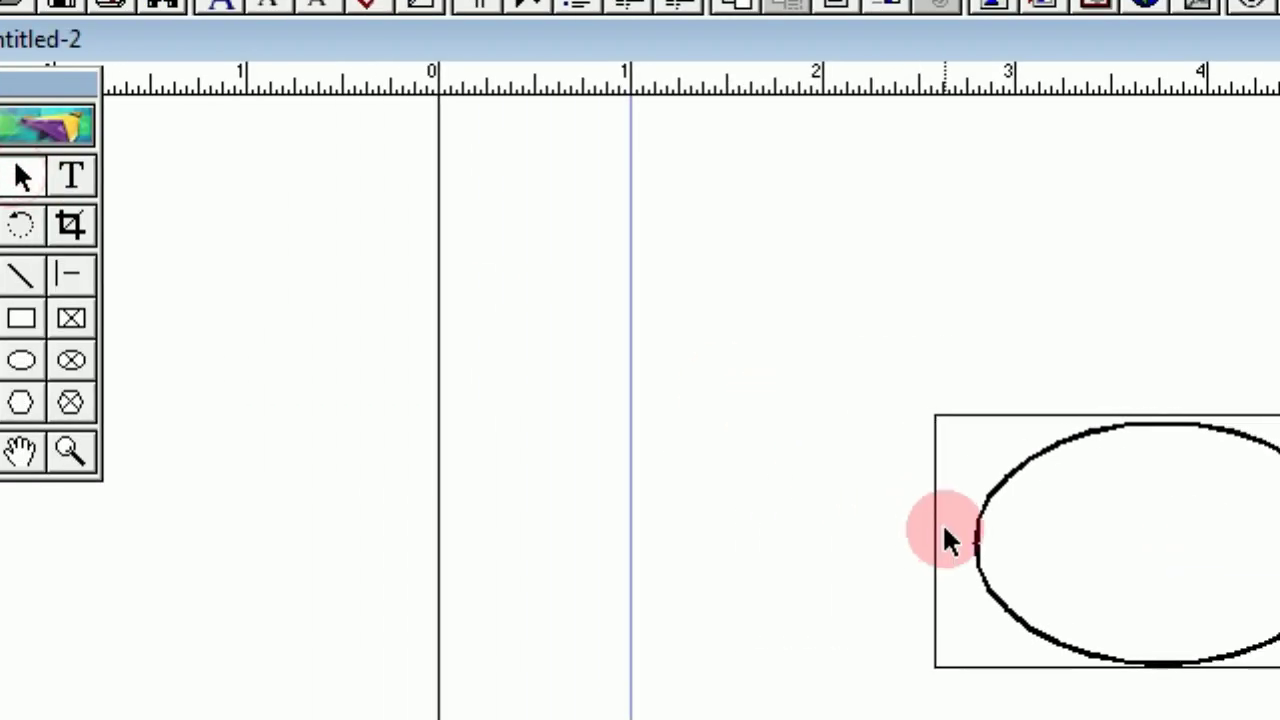
{"action": "left_click", "coordinate": [1007, 564]}
{"action": "left_click_drag", "start_coordinate": [1007, 564], "coordinate": [1049, 563]}
{"action": "left_click_drag", "start_coordinate": [953, 517], "coordinate": [950, 520]}
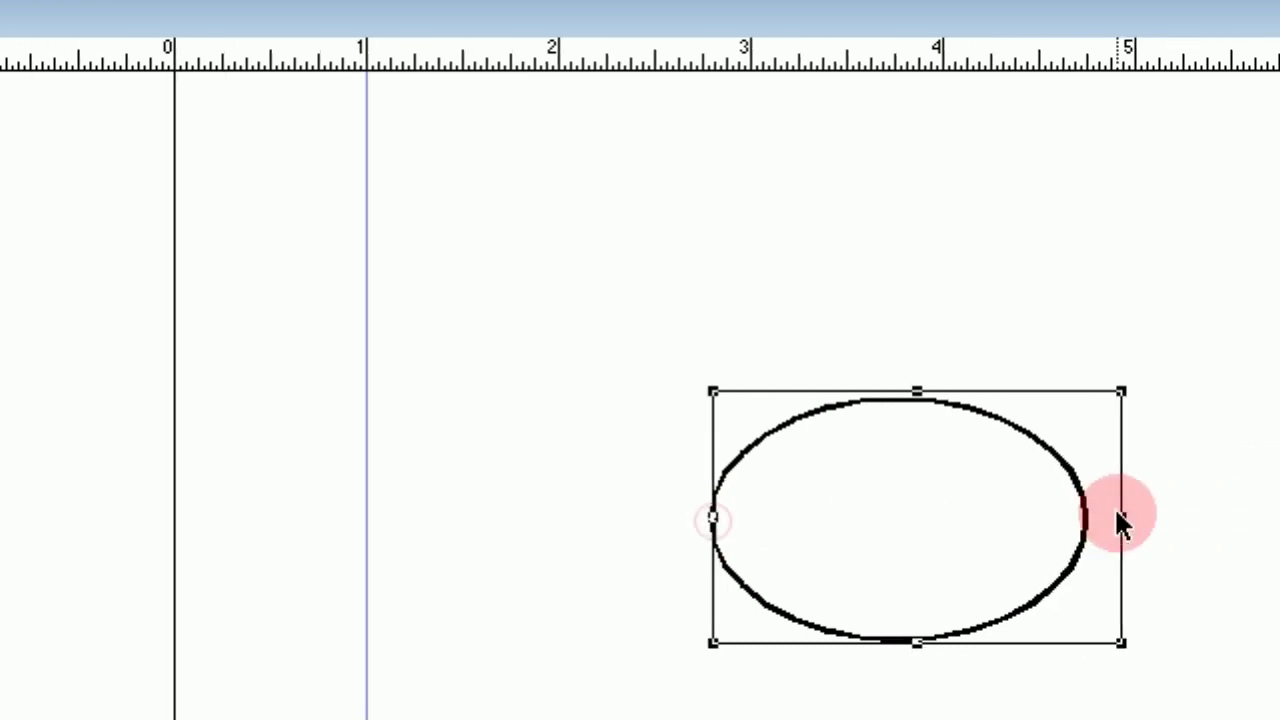
{"action": "left_click_drag", "start_coordinate": [1120, 517], "coordinate": [921, 520]}
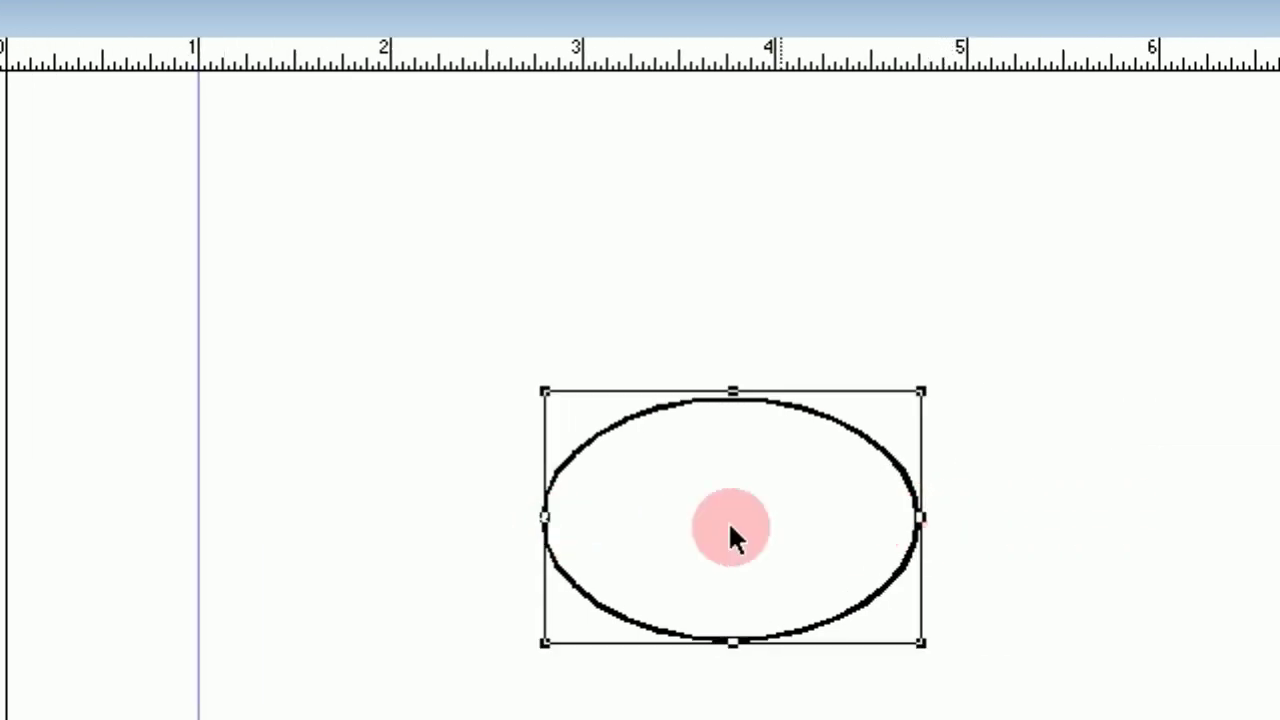
{"action": "left_click", "coordinate": [880, 510]}
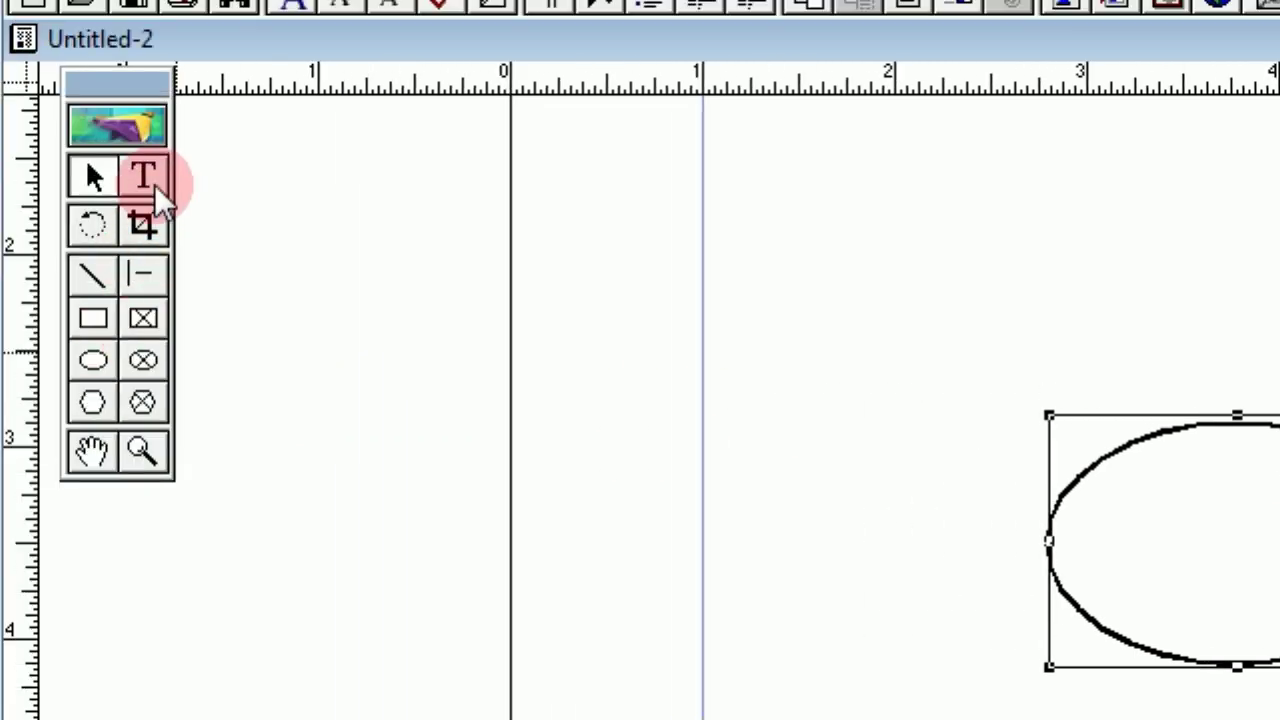
Add a text block about 2 in wide just below the rectangle and enter a first name in it.
{"action": "left_click", "coordinate": [154, 186]}
{"action": "left_click_drag", "start_coordinate": [1048, 719], "coordinate": [1279, 719]}
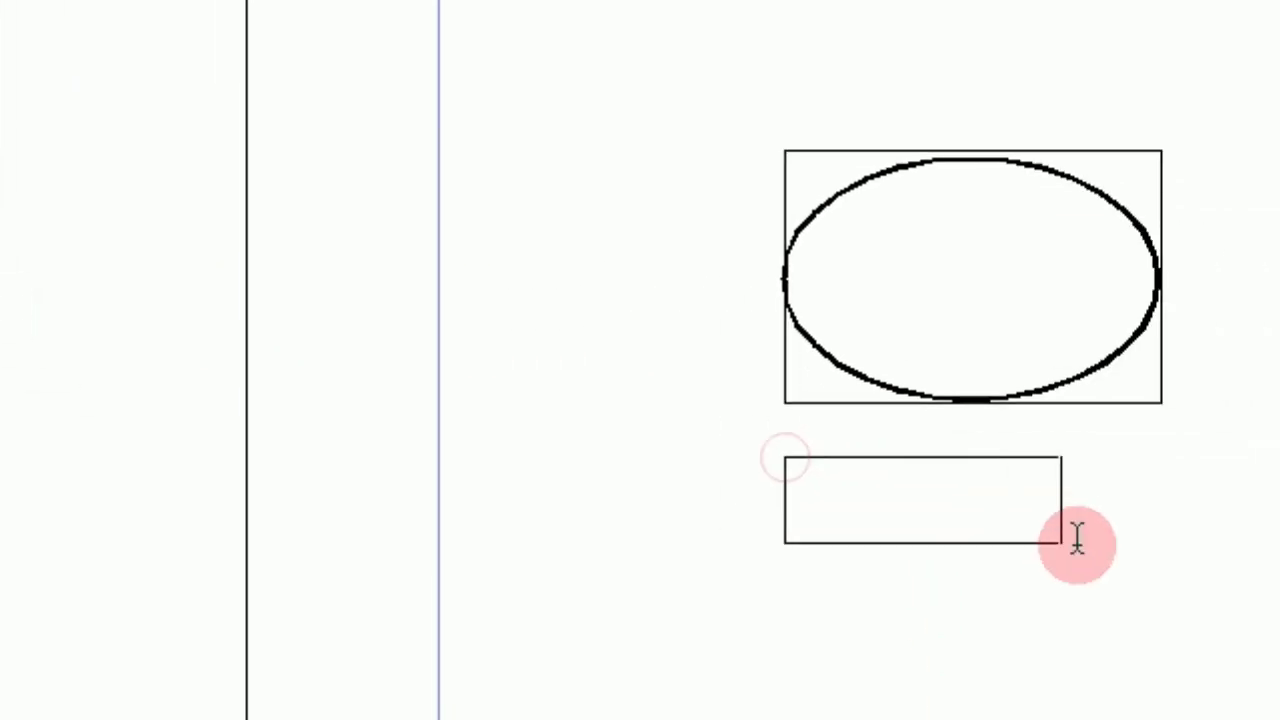
{"action": "left_click_drag", "start_coordinate": [1077, 540], "coordinate": [1168, 580]}
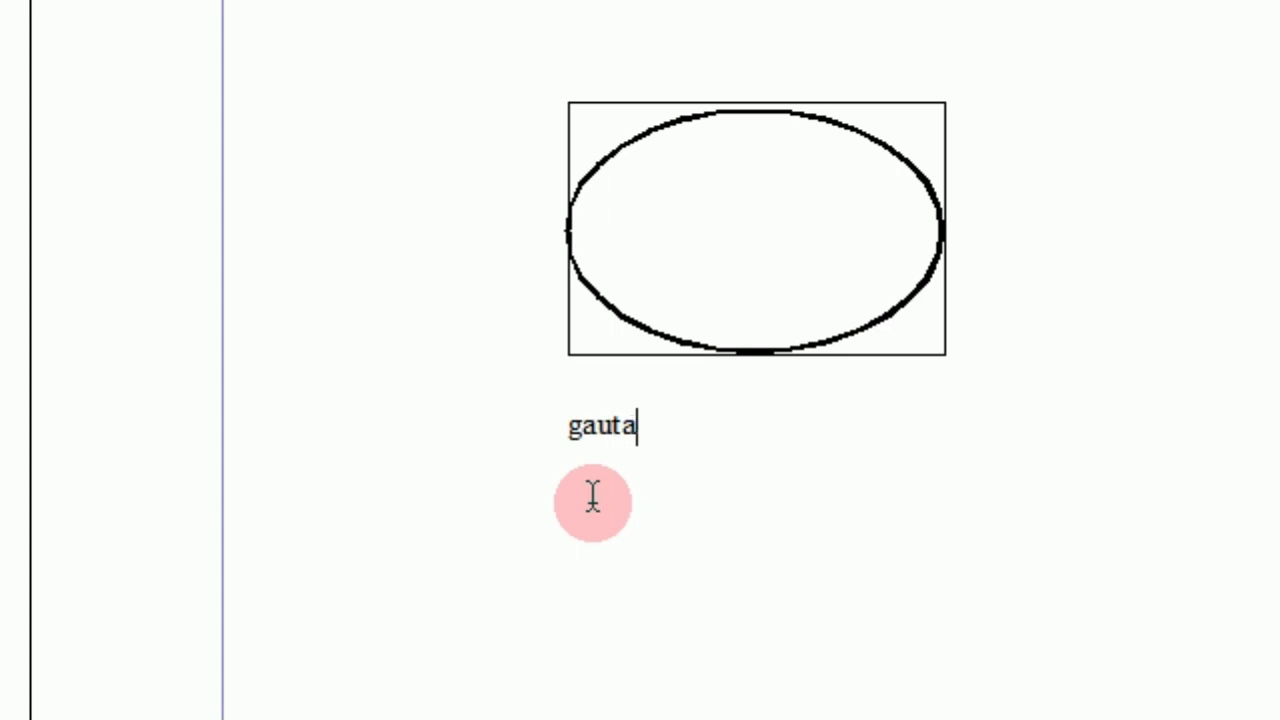
{"action": "left_click", "coordinate": [569, 500]}
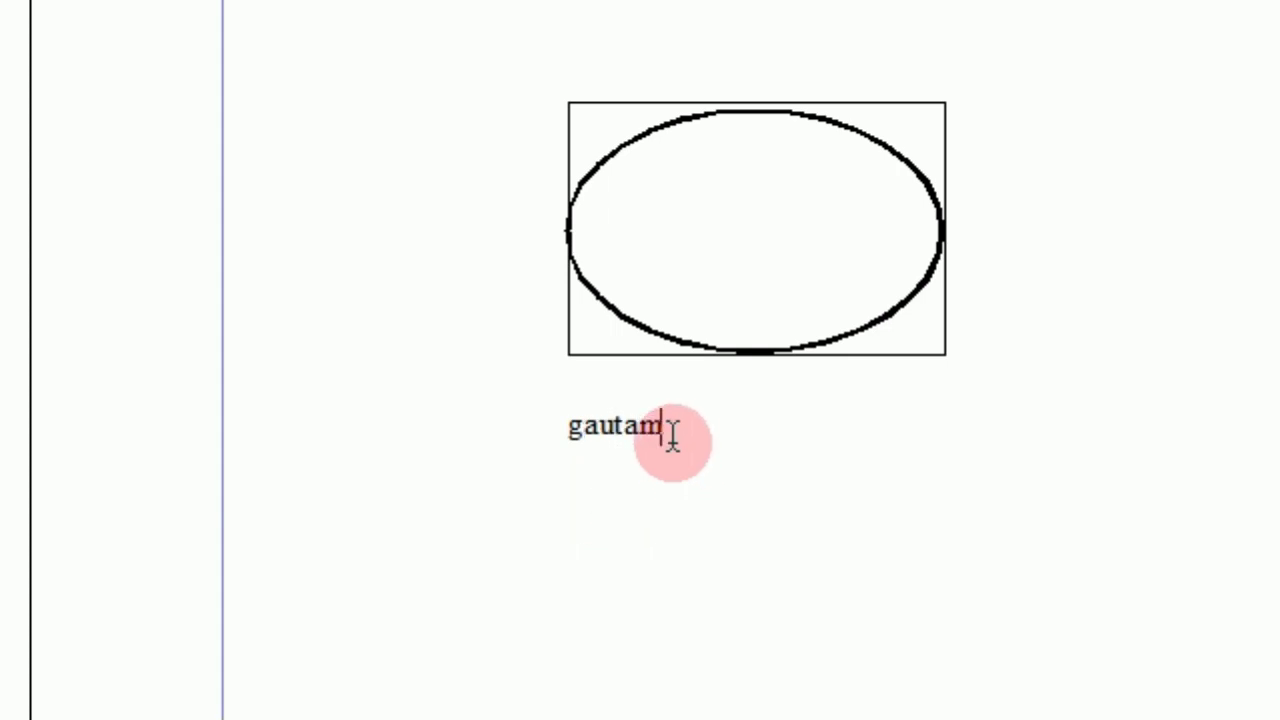
Show the Control palette and format the name text as 30 pt, all caps and bold.
{"action": "left_click_drag", "start_coordinate": [679, 424], "coordinate": [549, 432]}
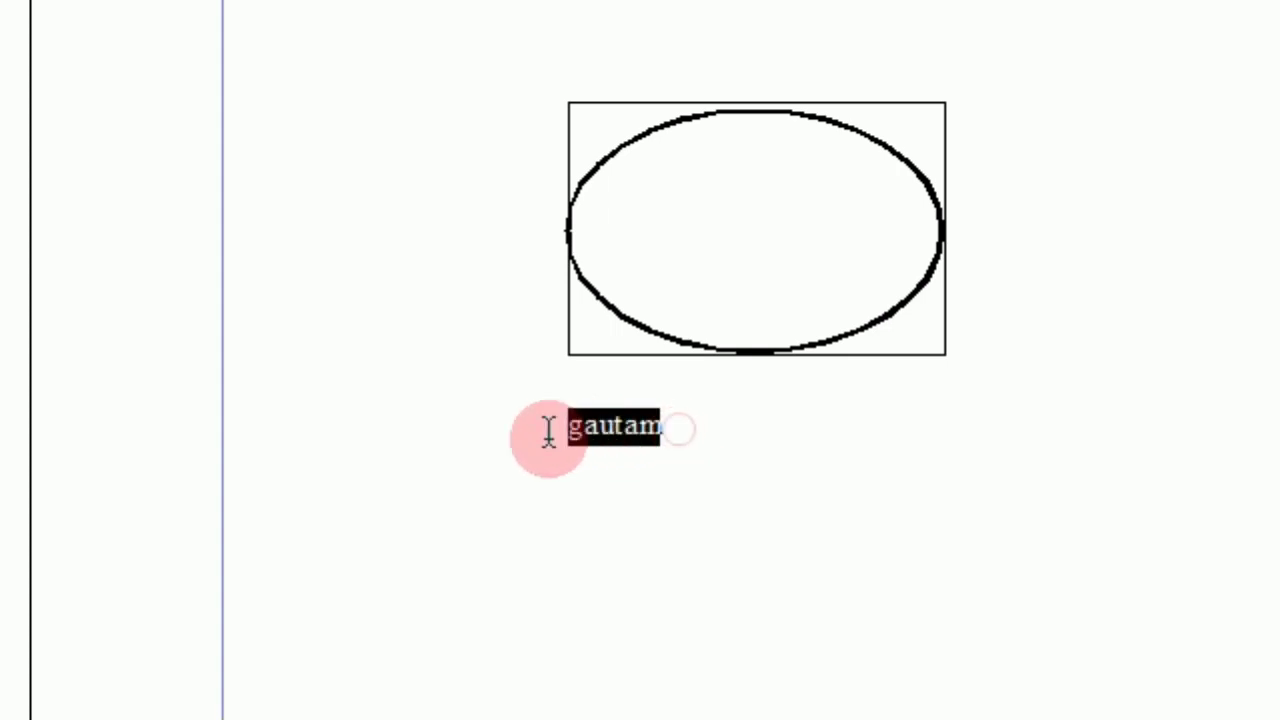
{"action": "left_click", "coordinate": [338, 68]}
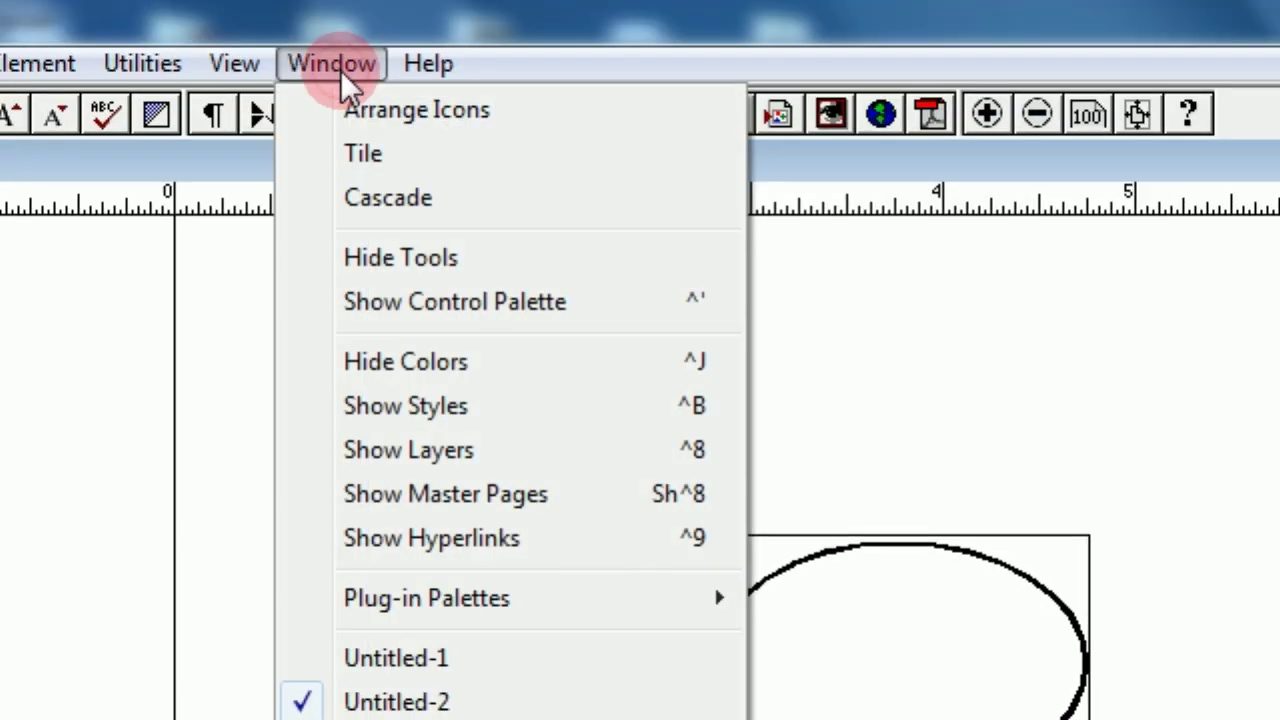
{"action": "left_click", "coordinate": [398, 300]}
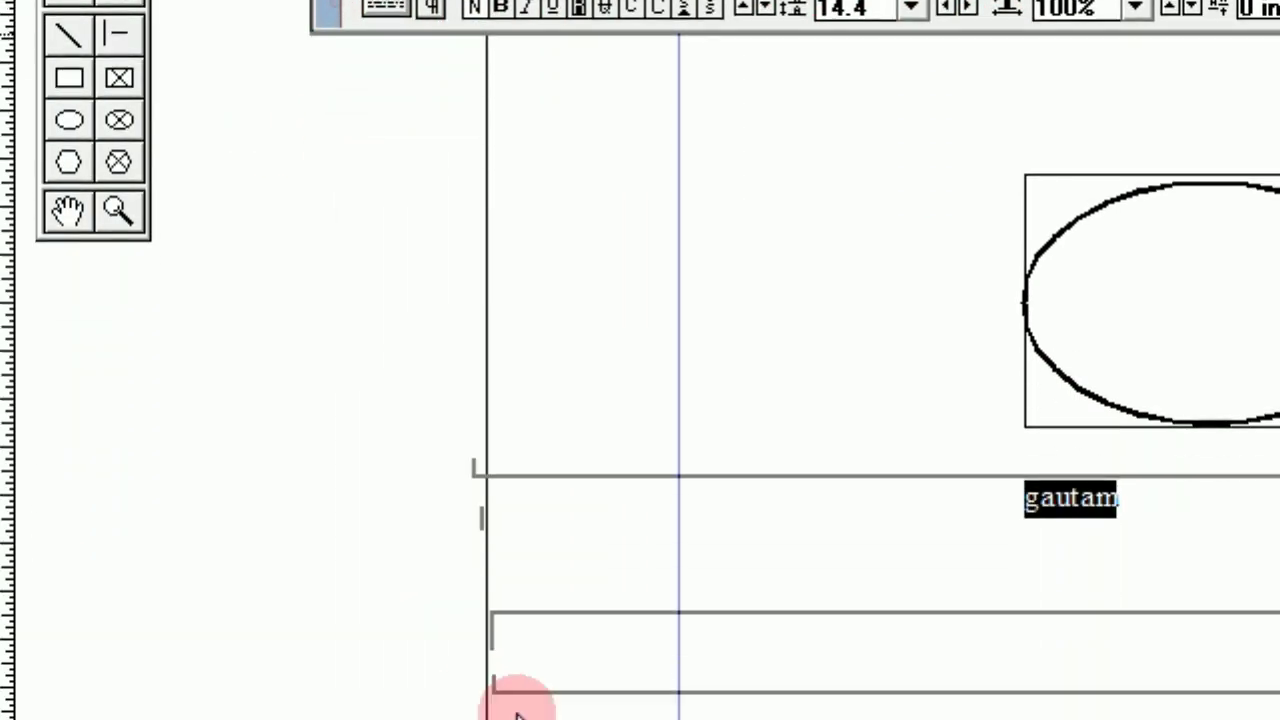
{"action": "left_click_drag", "start_coordinate": [515, 708], "coordinate": [777, 719]}
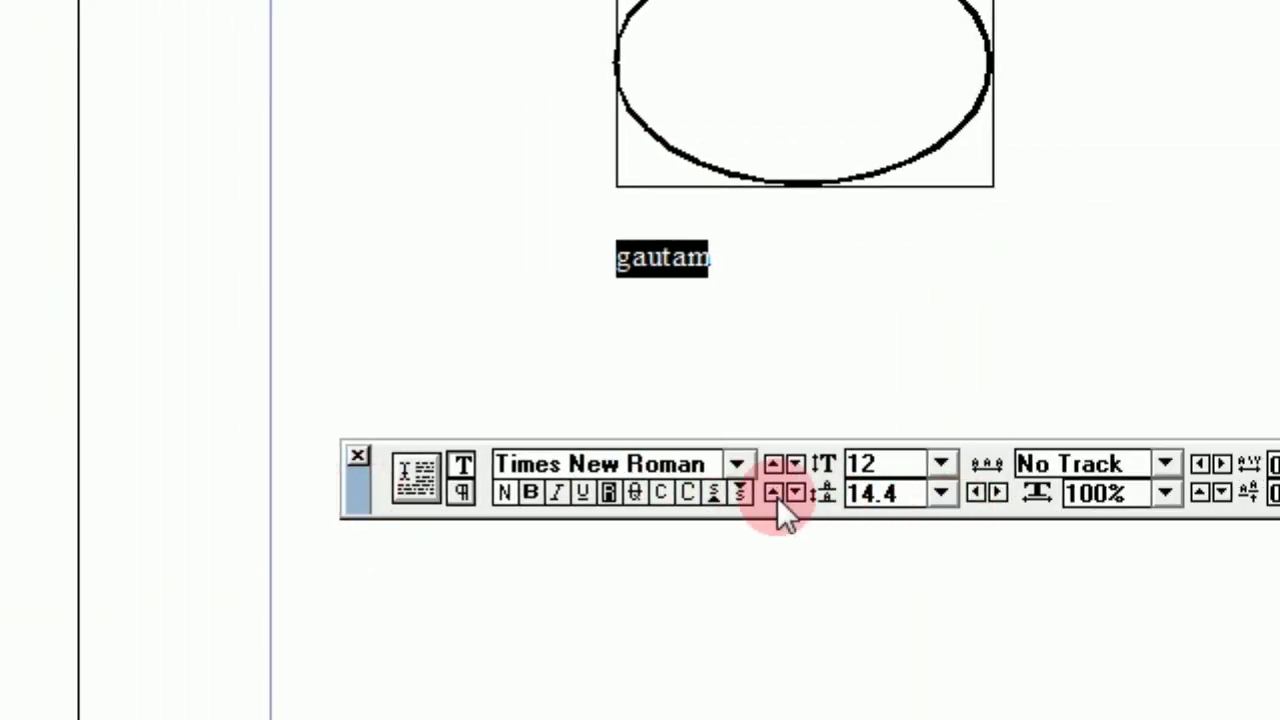
{"action": "left_click", "coordinate": [965, 463]}
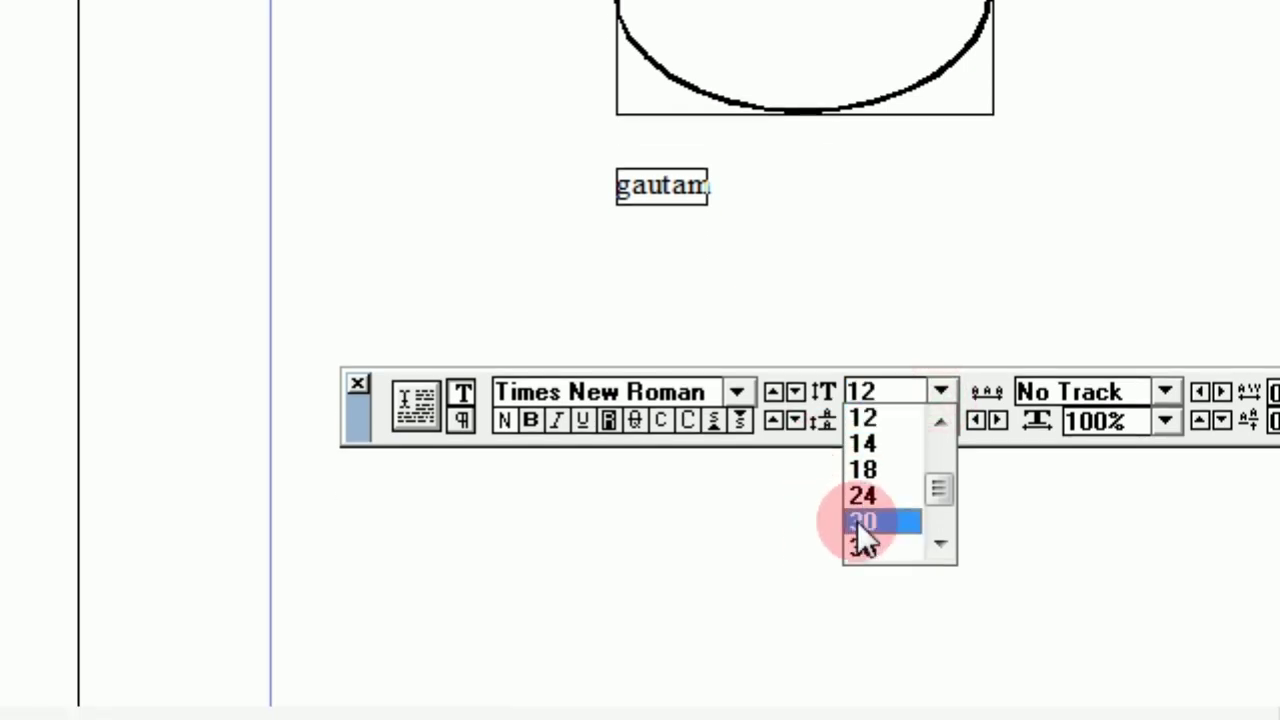
{"action": "left_click", "coordinate": [860, 521]}
{"action": "left_click", "coordinate": [688, 421]}
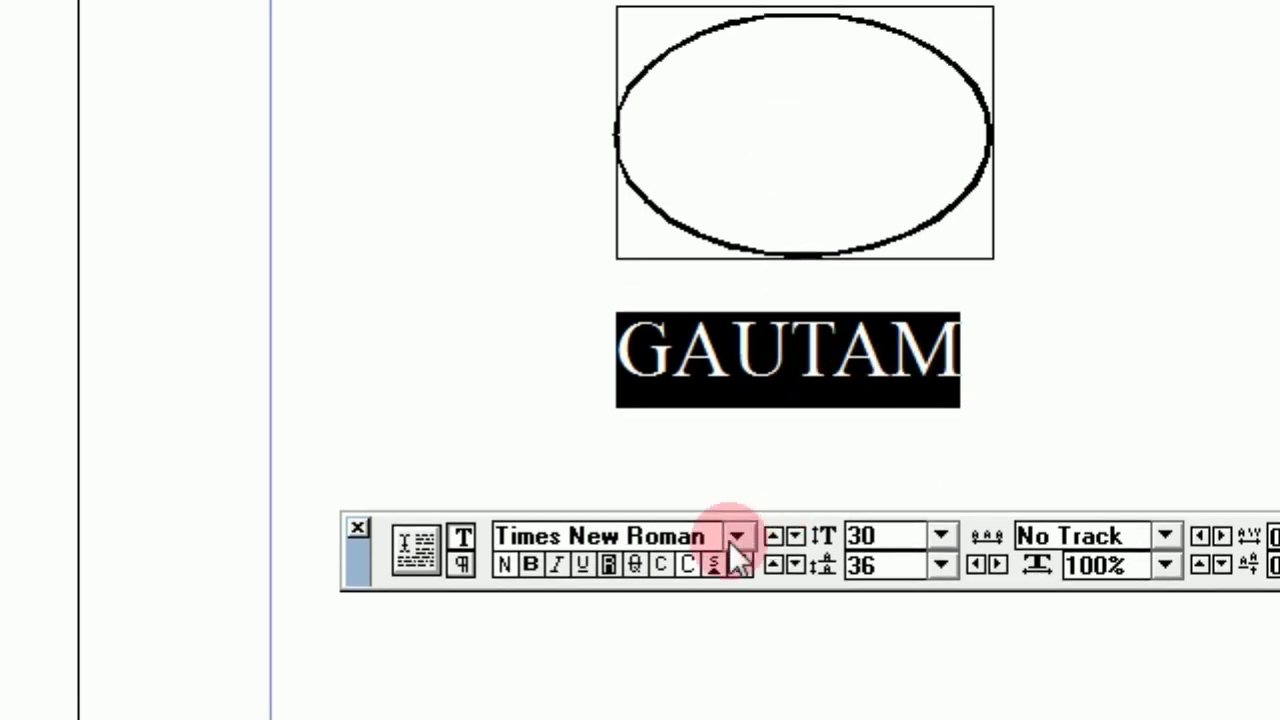
{"action": "left_click", "coordinate": [527, 519]}
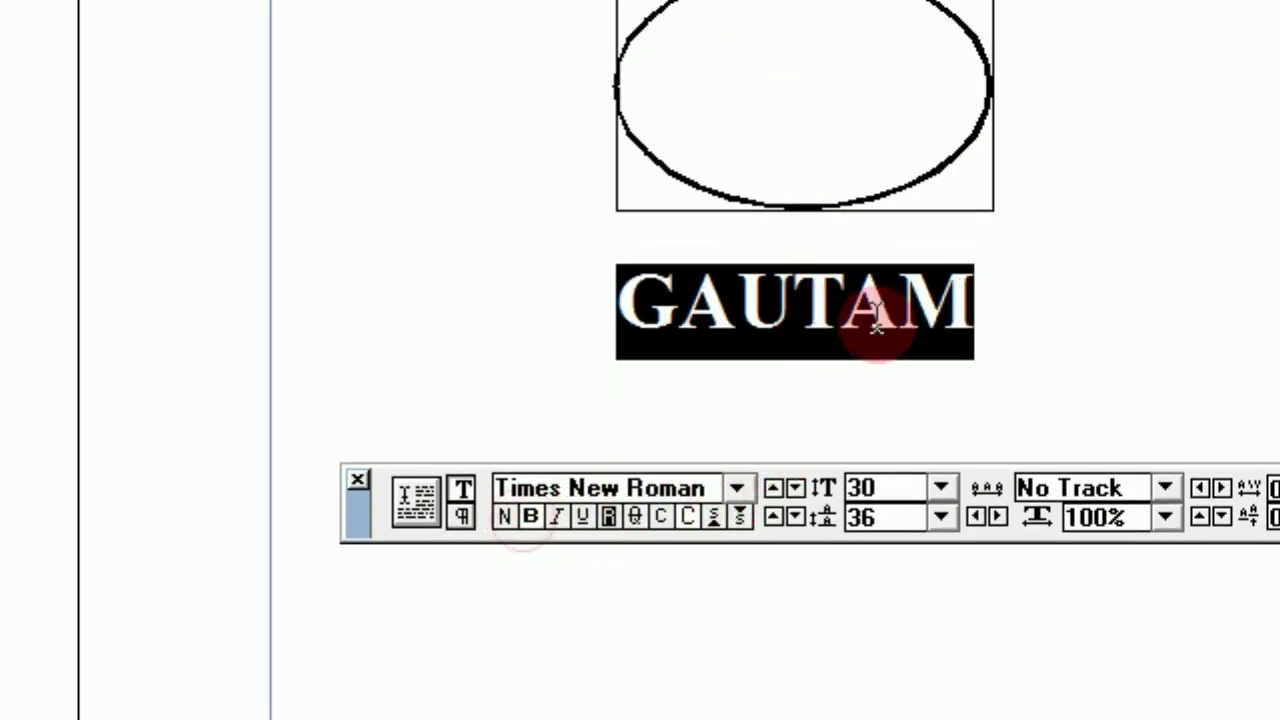
Resize the name's text block to fit the width of its text, about 1.87 in.
{"action": "left_click", "coordinate": [94, 179]}
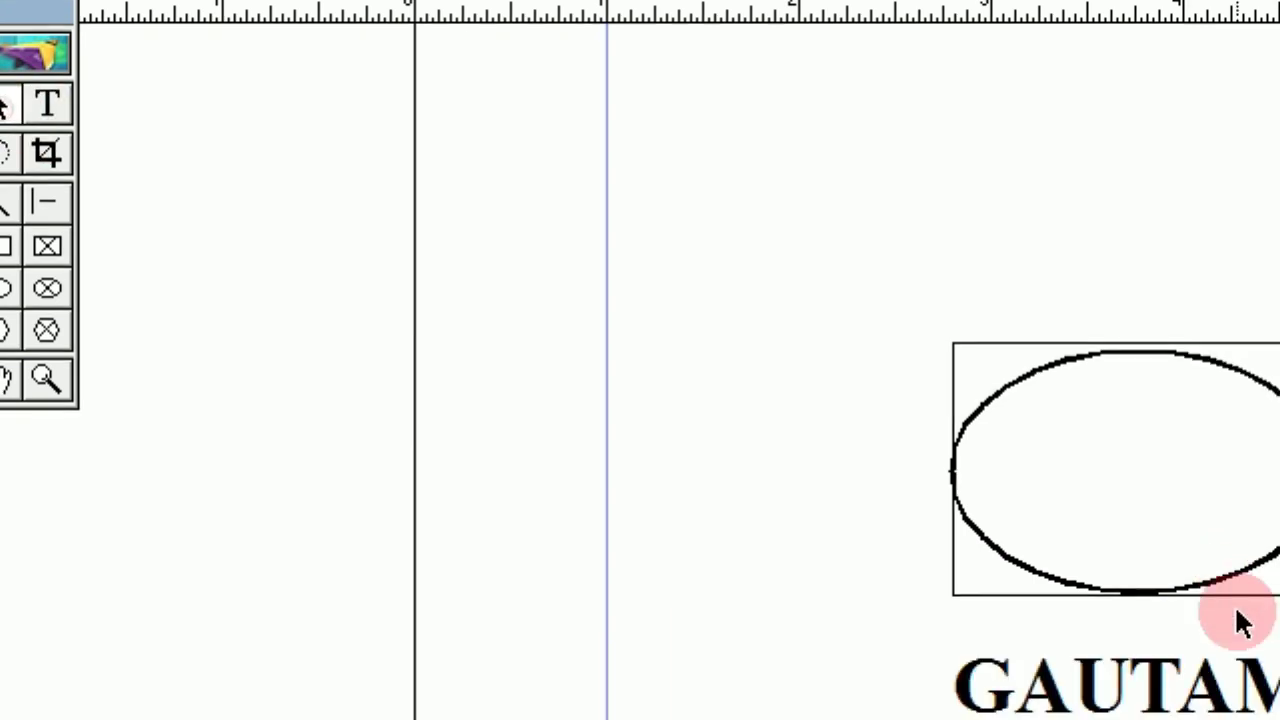
{"action": "left_click", "coordinate": [1053, 553]}
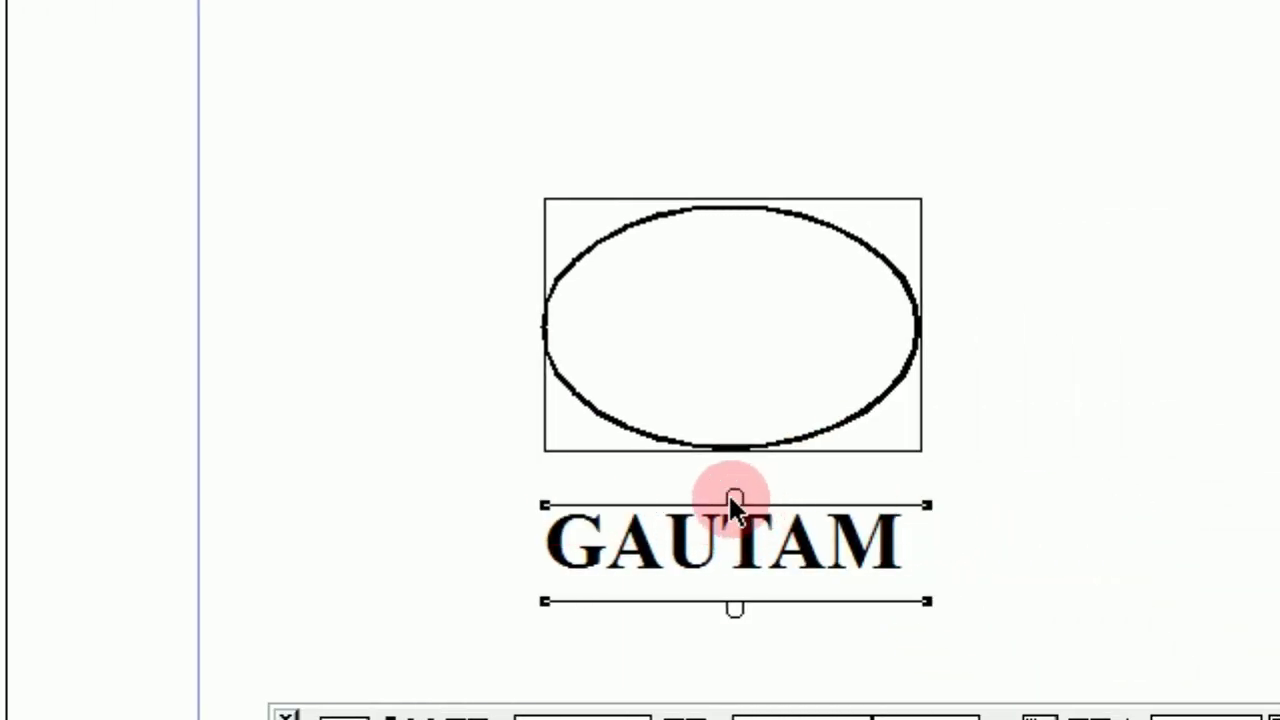
{"action": "left_click_drag", "start_coordinate": [928, 506], "coordinate": [1025, 505]}
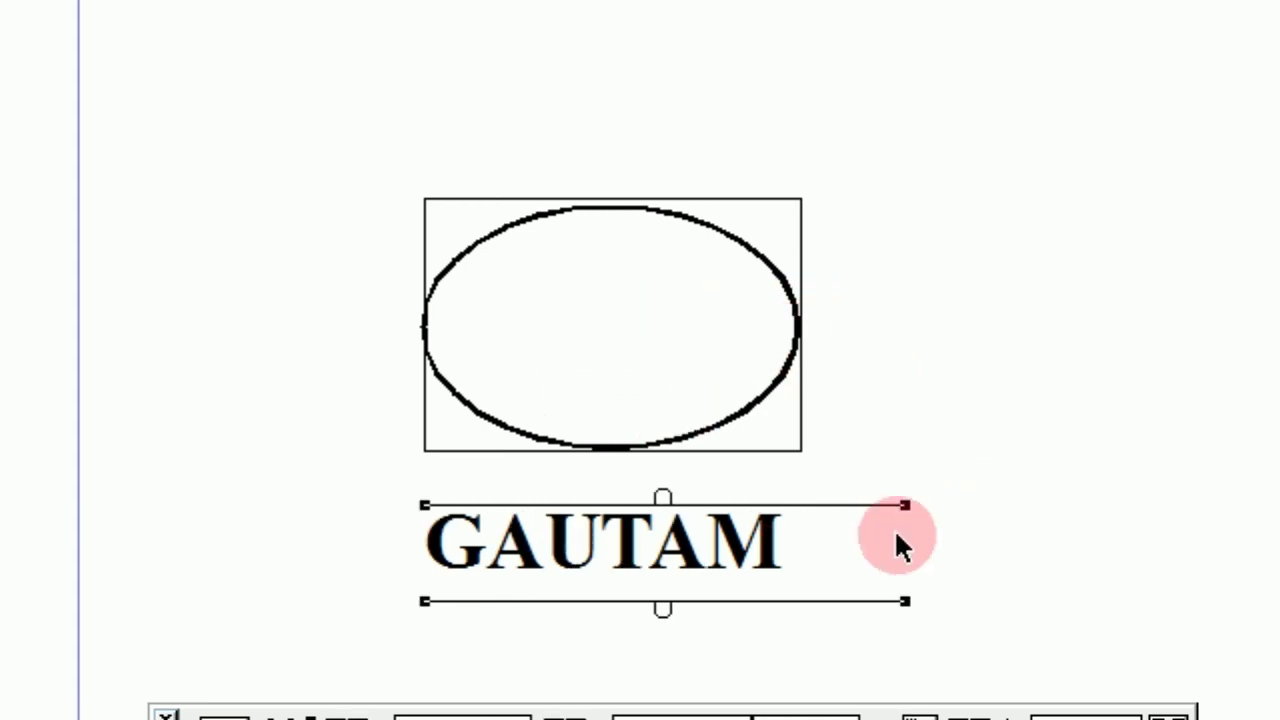
{"action": "left_click_drag", "start_coordinate": [906, 506], "coordinate": [785, 503]}
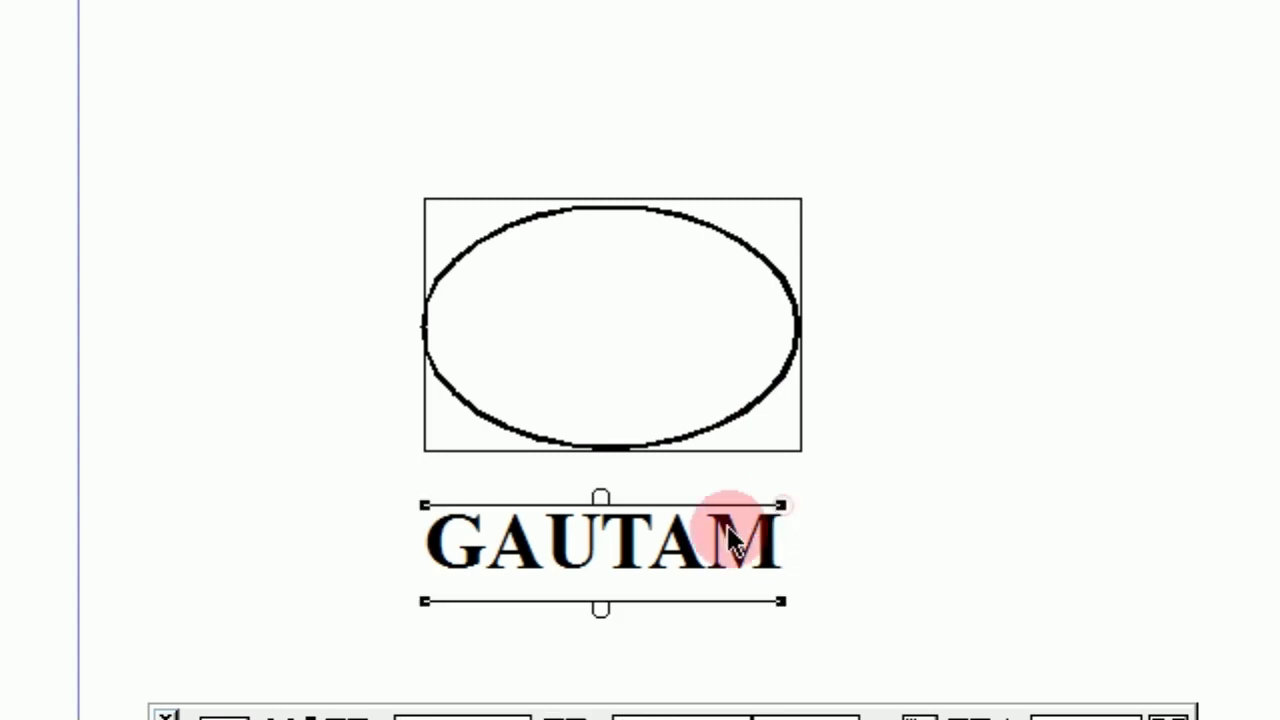
{"action": "left_click_drag", "start_coordinate": [434, 503], "coordinate": [424, 503]}
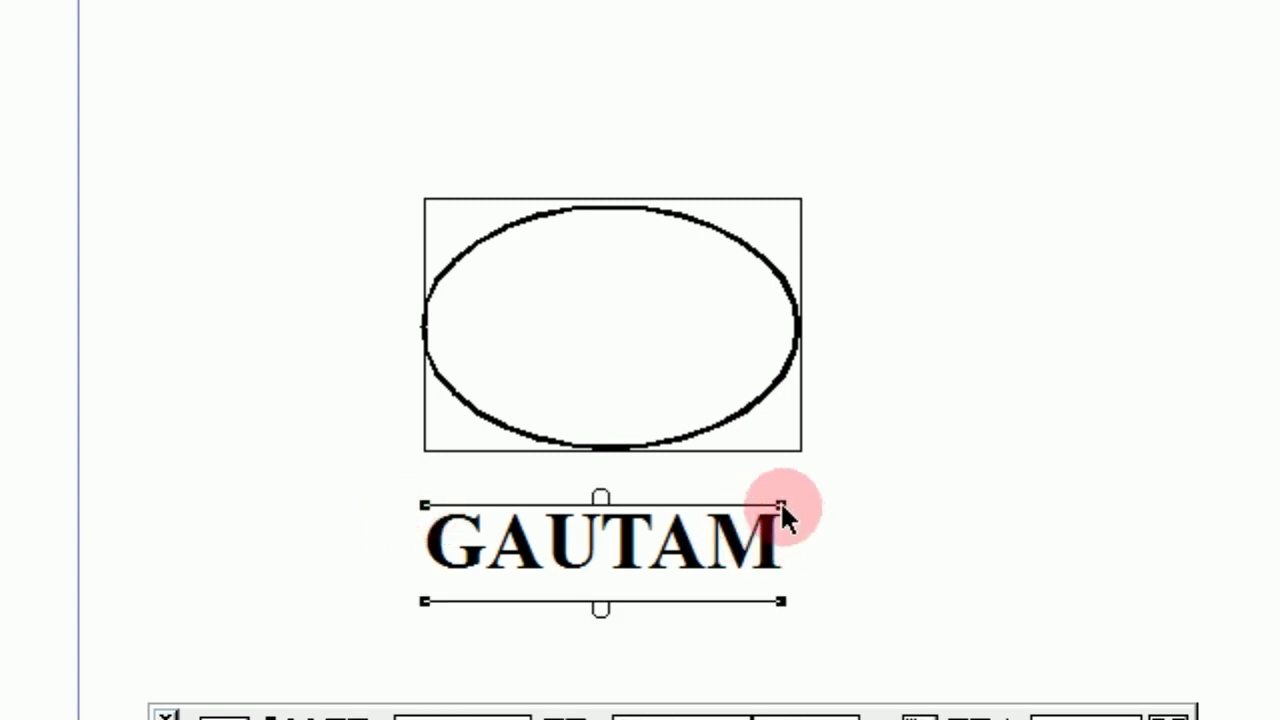
{"action": "left_click_drag", "start_coordinate": [780, 501], "coordinate": [781, 505]}
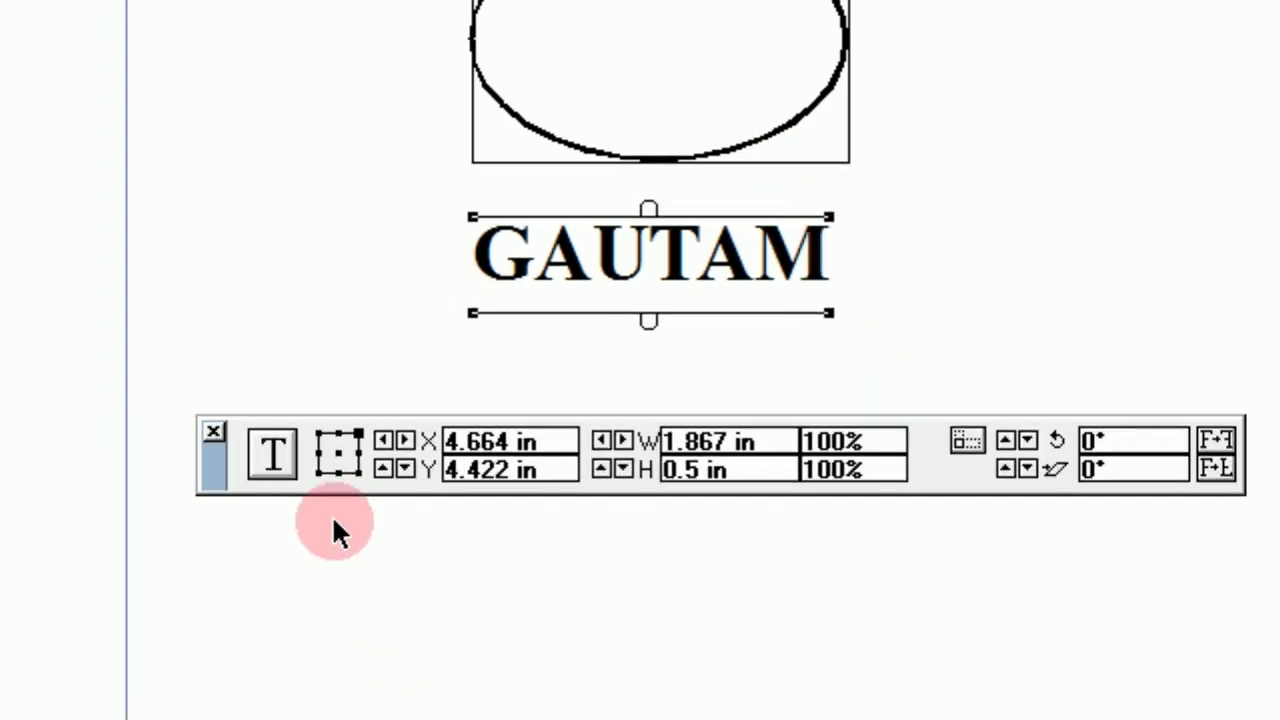
Spread the three objects apart, with the ellipse uppermost, the rectangle below it and the name text to the rectangle's lower right.
{"action": "left_click_drag", "start_coordinate": [342, 478], "coordinate": [550, 582]}
{"action": "left_click_drag", "start_coordinate": [776, 184], "coordinate": [1180, 165]}
{"action": "left_click_drag", "start_coordinate": [522, 186], "coordinate": [322, 183]}
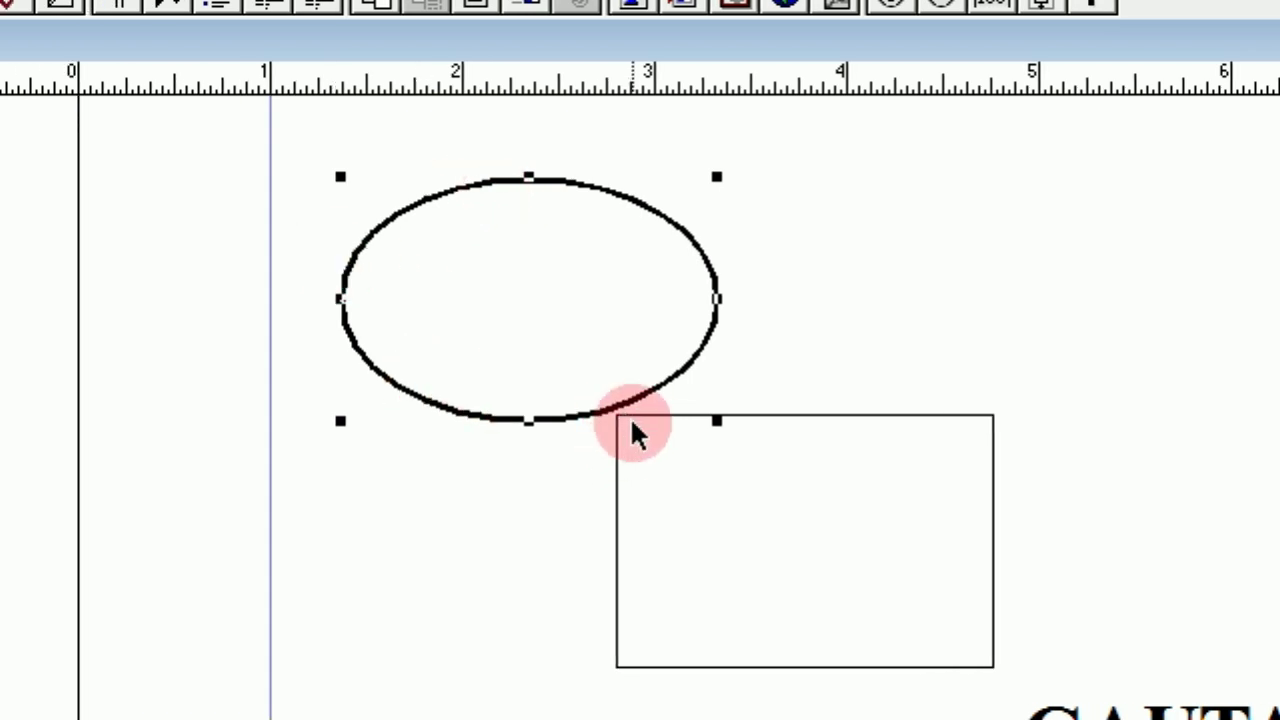
{"action": "left_click_drag", "start_coordinate": [630, 422], "coordinate": [552, 498]}
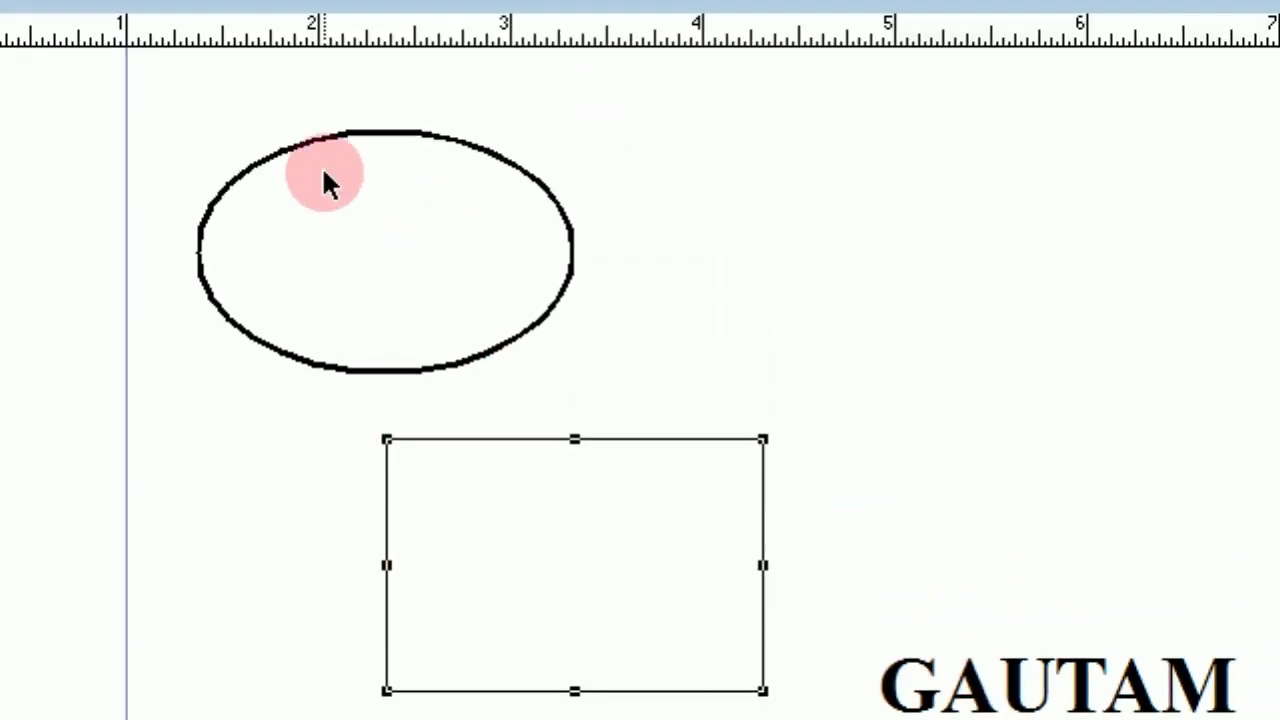
{"action": "left_click_drag", "start_coordinate": [322, 184], "coordinate": [694, 249]}
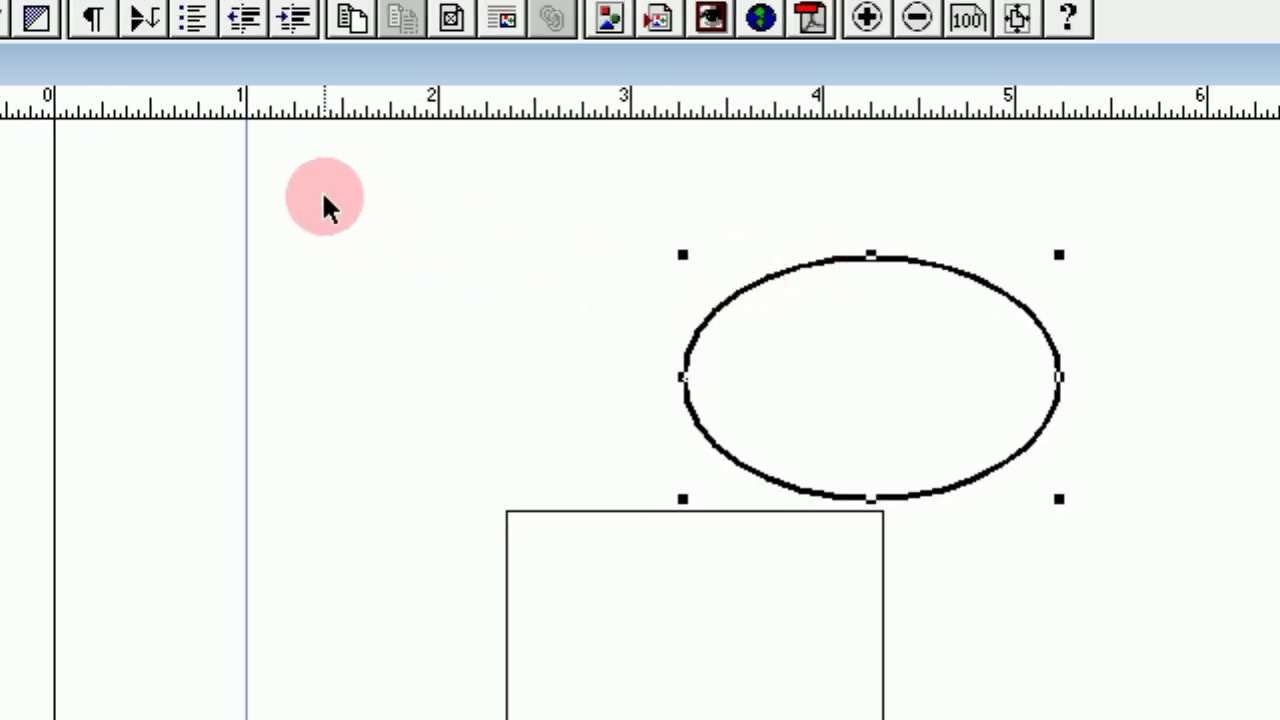
Select the ellipse, the rectangle and the name text block together.
{"action": "left_click", "coordinate": [323, 196]}
{"action": "right_click", "coordinate": [471, 292]}
{"action": "left_click", "coordinate": [591, 551]}
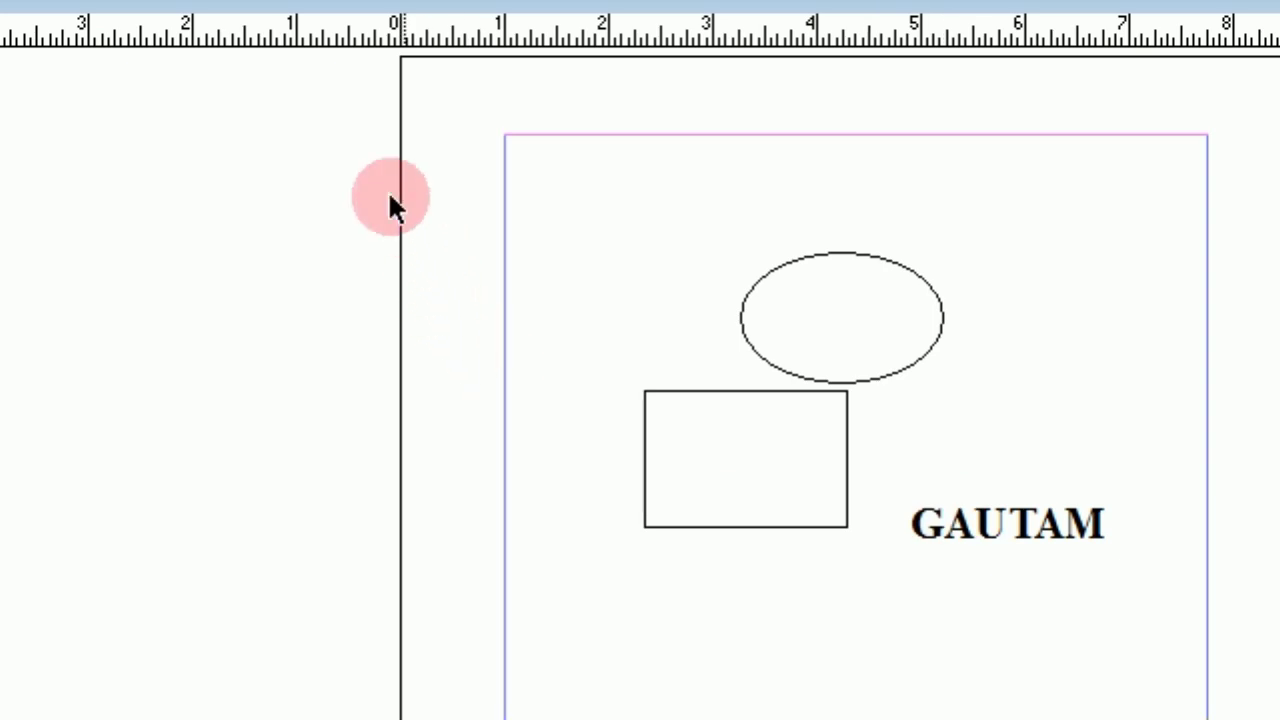
{"action": "left_click_drag", "start_coordinate": [344, 167], "coordinate": [1242, 635]}
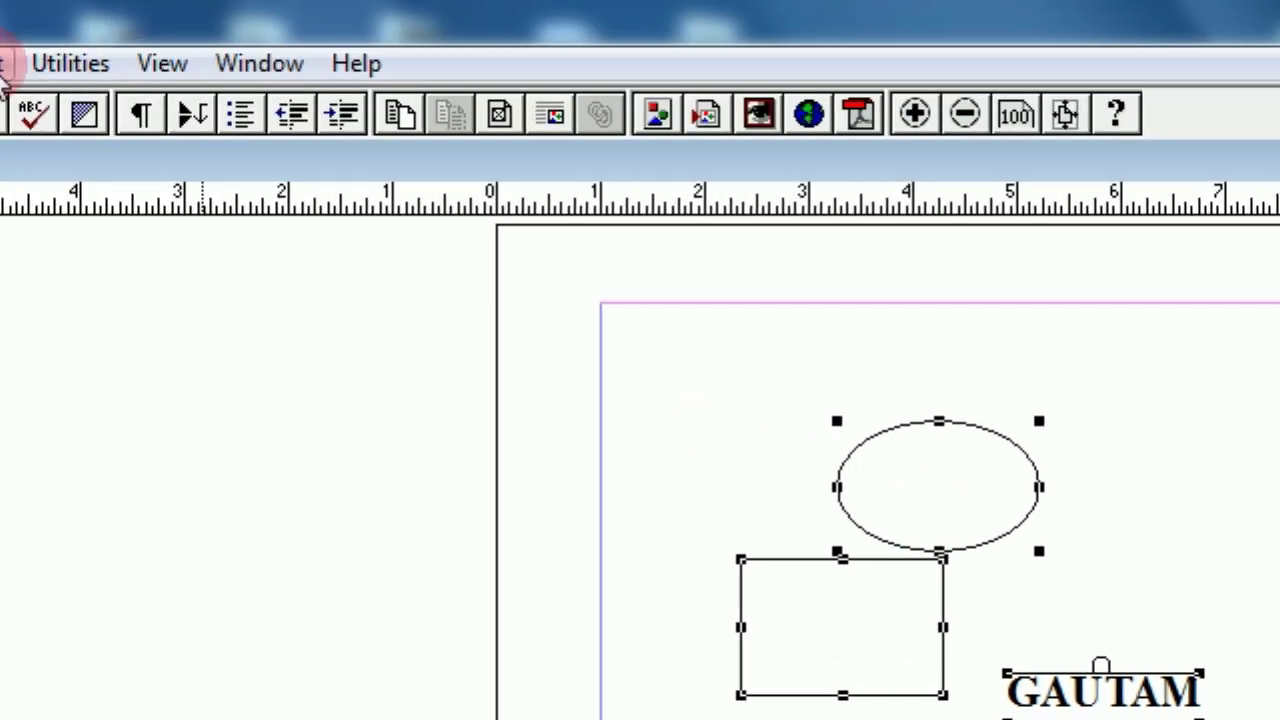
Align the selected ellipse, rectangle and name text block by their centers, both vertically and horizontally.
{"action": "left_click", "coordinate": [280, 64]}
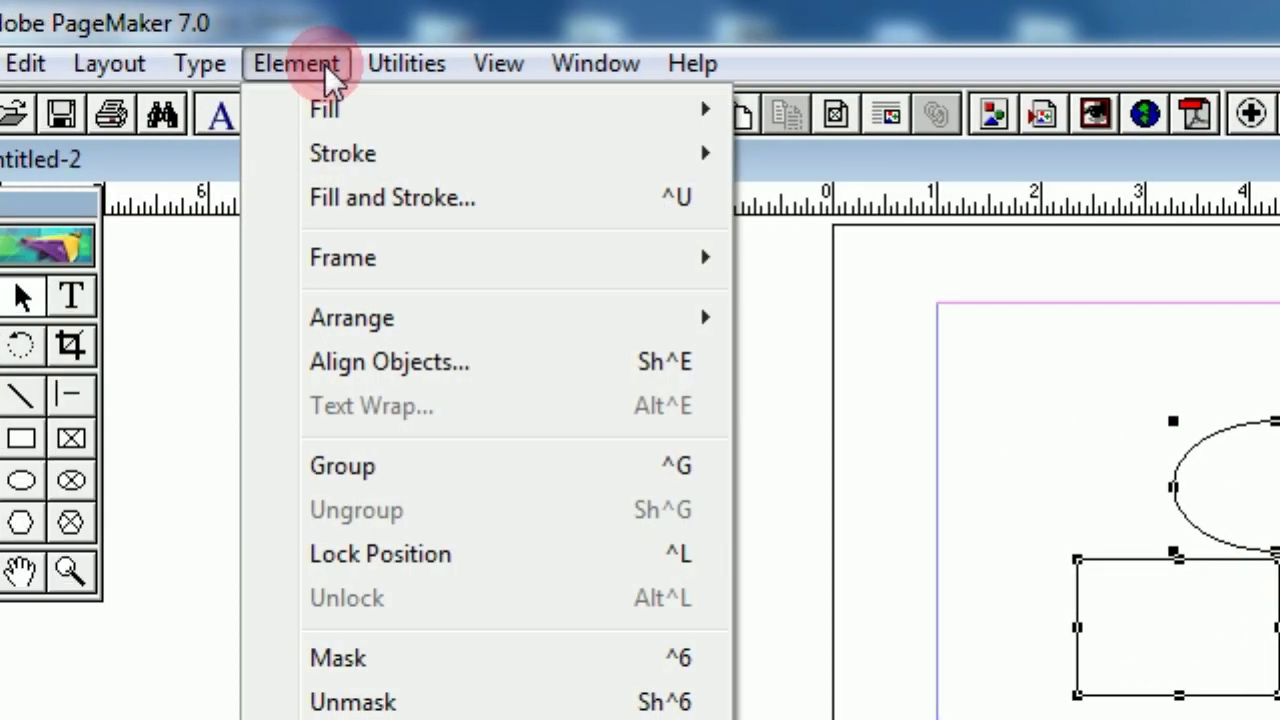
{"action": "left_click", "coordinate": [457, 364]}
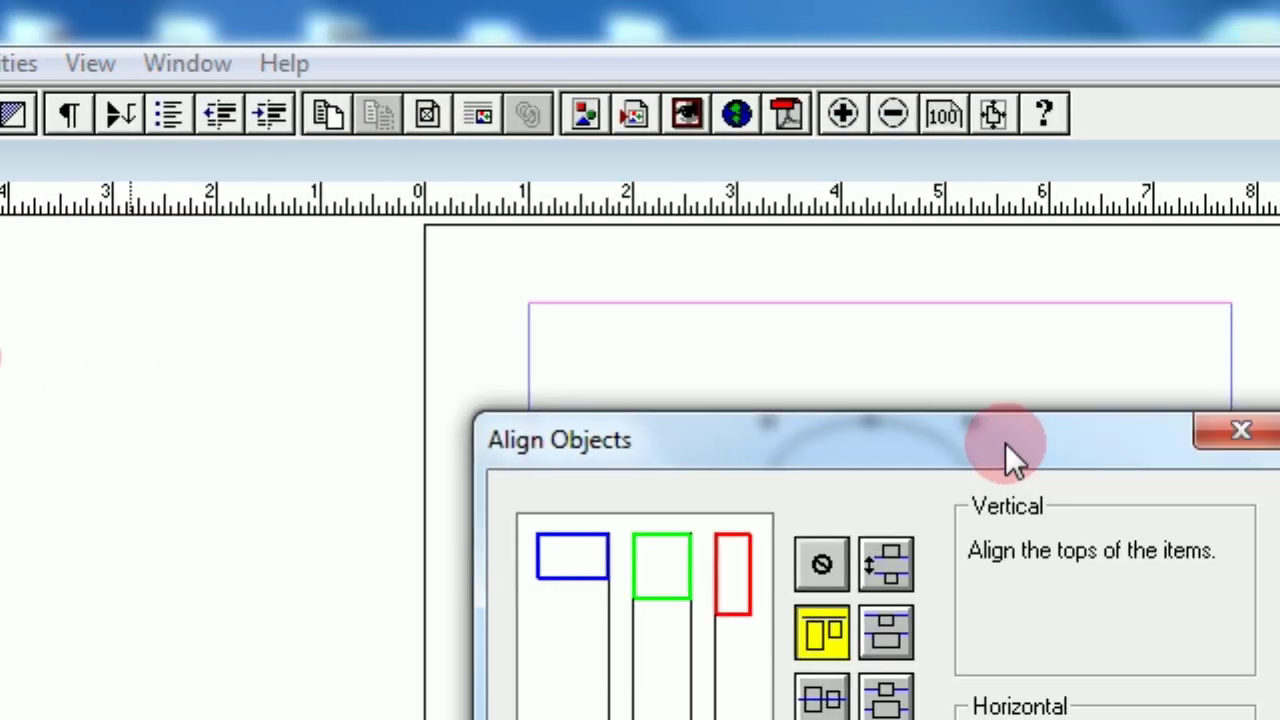
{"action": "left_click_drag", "start_coordinate": [1005, 443], "coordinate": [268, 430]}
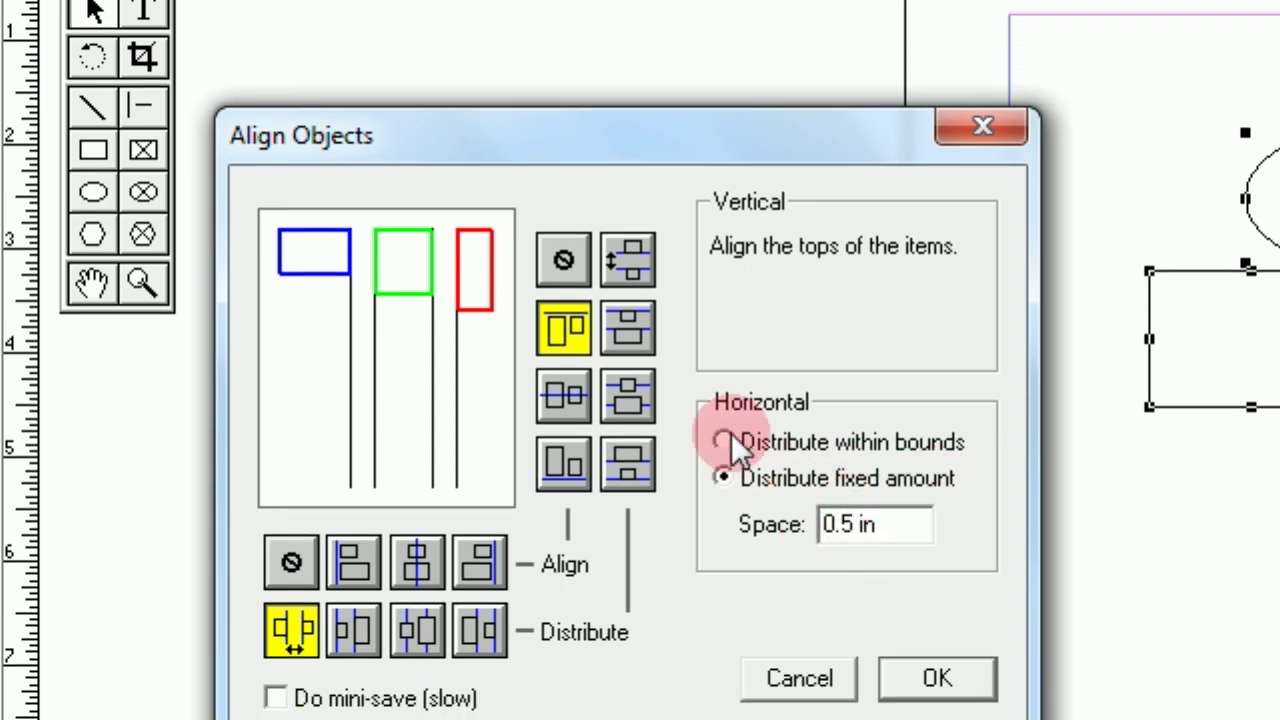
{"action": "left_click", "coordinate": [565, 399]}
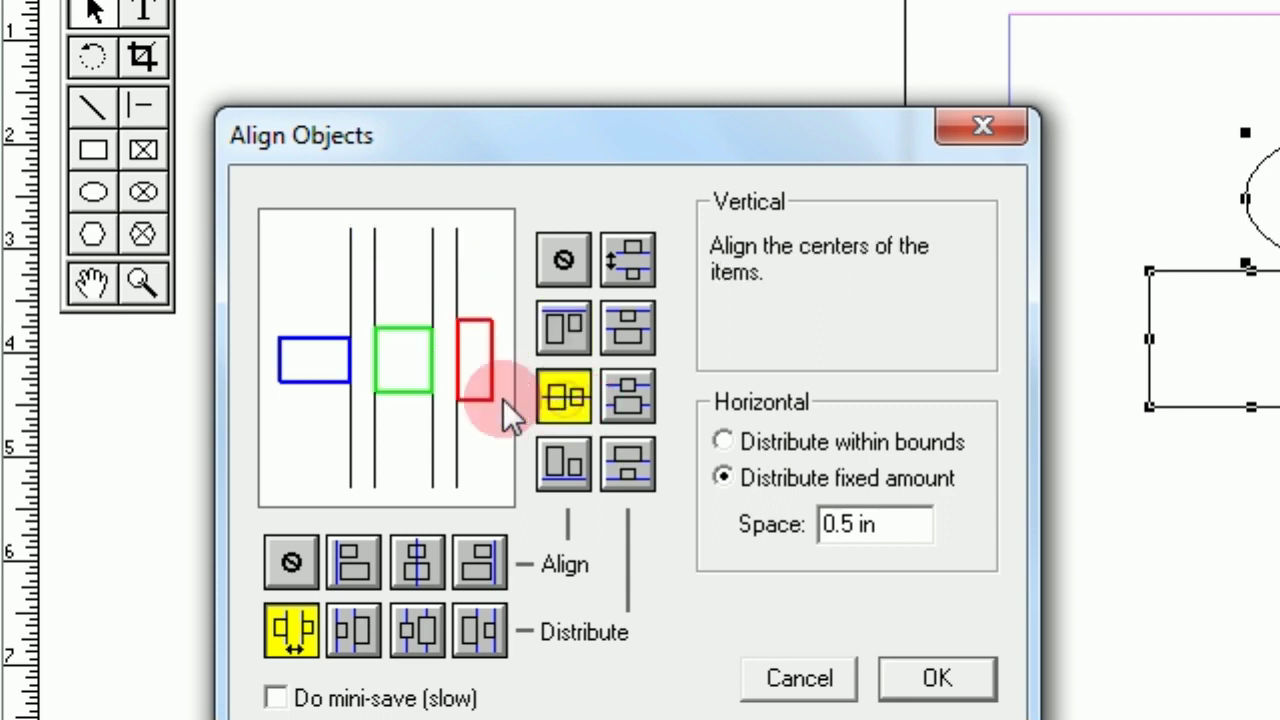
{"action": "left_click", "coordinate": [332, 356]}
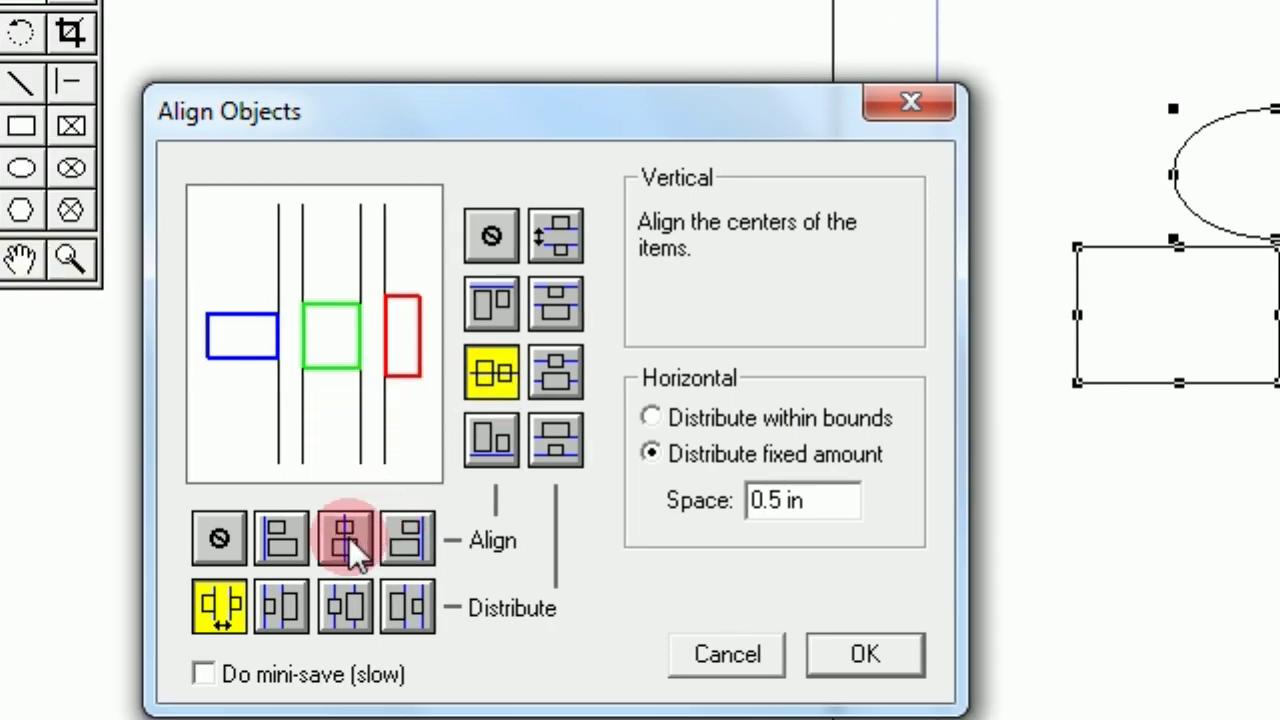
{"action": "left_click", "coordinate": [348, 538]}
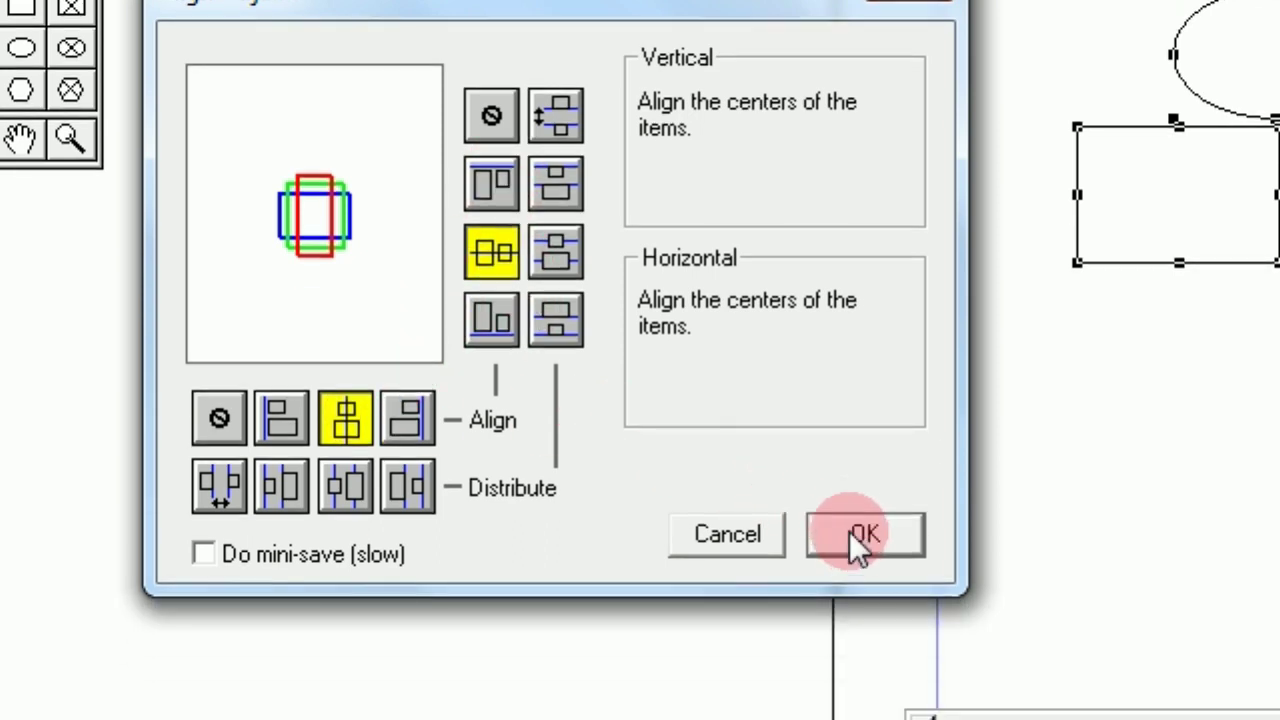
{"action": "left_click", "coordinate": [853, 537]}
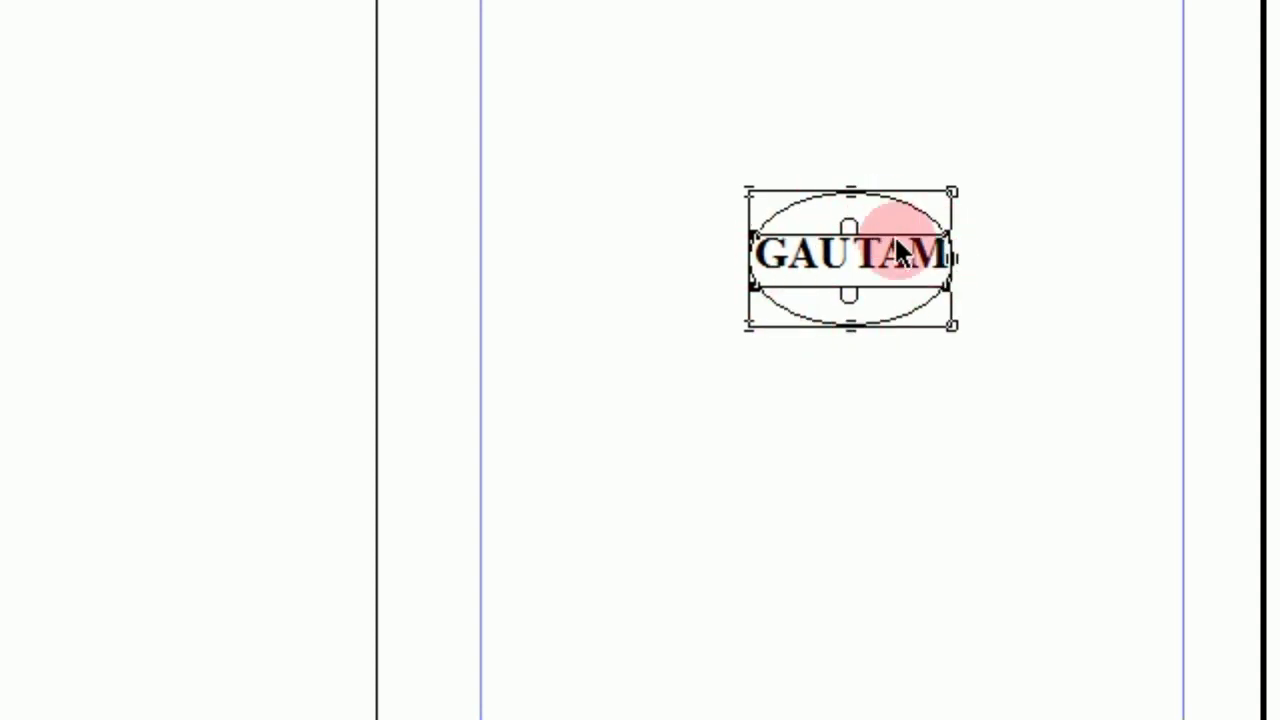
Separate the stacked objects, with the ellipse on the left, the rectangle on the right and the name text below between them.
{"action": "right_click", "coordinate": [838, 392]}
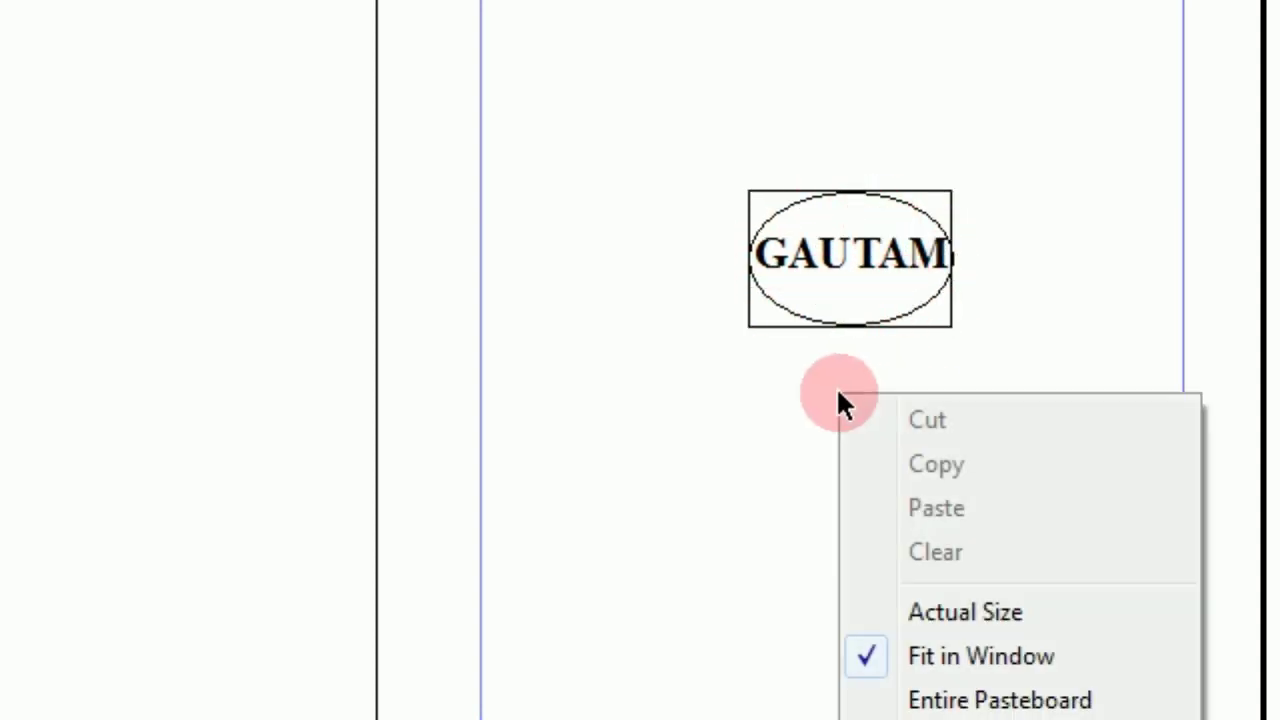
{"action": "left_click", "coordinate": [937, 539]}
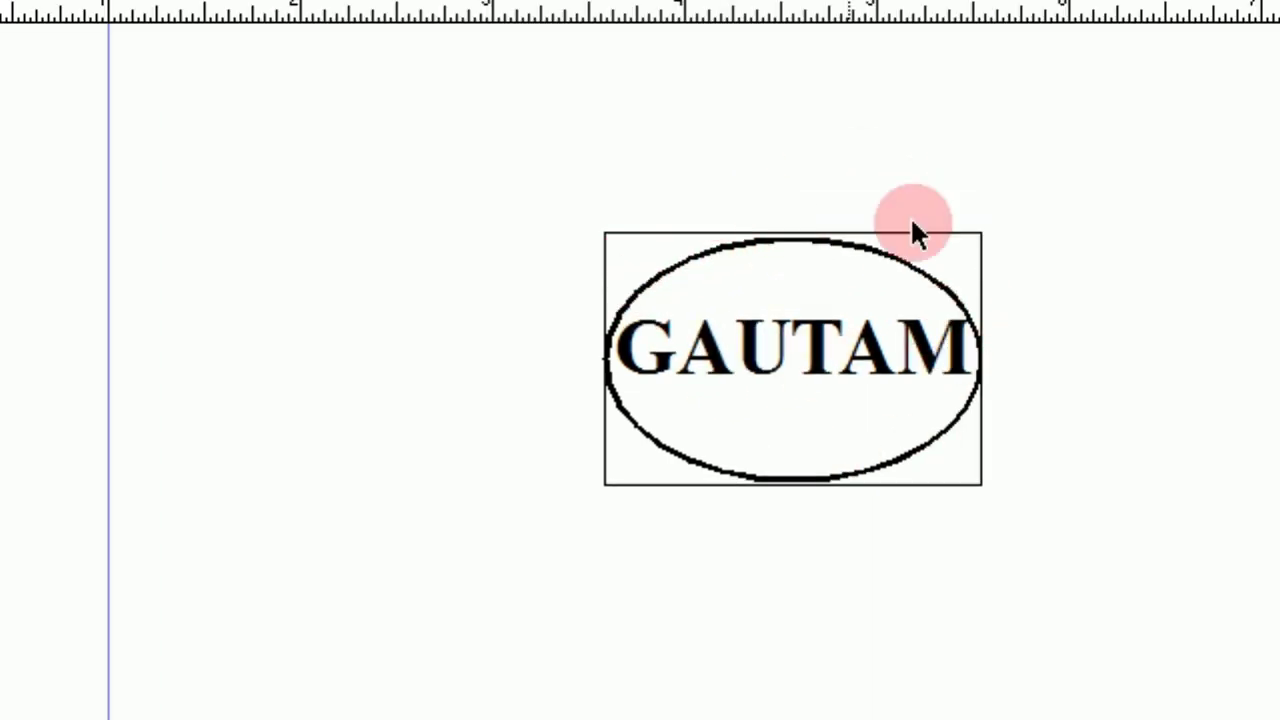
{"action": "left_click_drag", "start_coordinate": [754, 358], "coordinate": [807, 586]}
{"action": "left_click_drag", "start_coordinate": [741, 240], "coordinate": [349, 109]}
{"action": "left_click", "coordinate": [785, 186]}
{"action": "left_click_drag", "start_coordinate": [785, 280], "coordinate": [976, 250]}
{"action": "left_click_drag", "start_coordinate": [808, 586], "coordinate": [540, 590]}
{"action": "left_click_drag", "start_coordinate": [514, 506], "coordinate": [510, 512]}
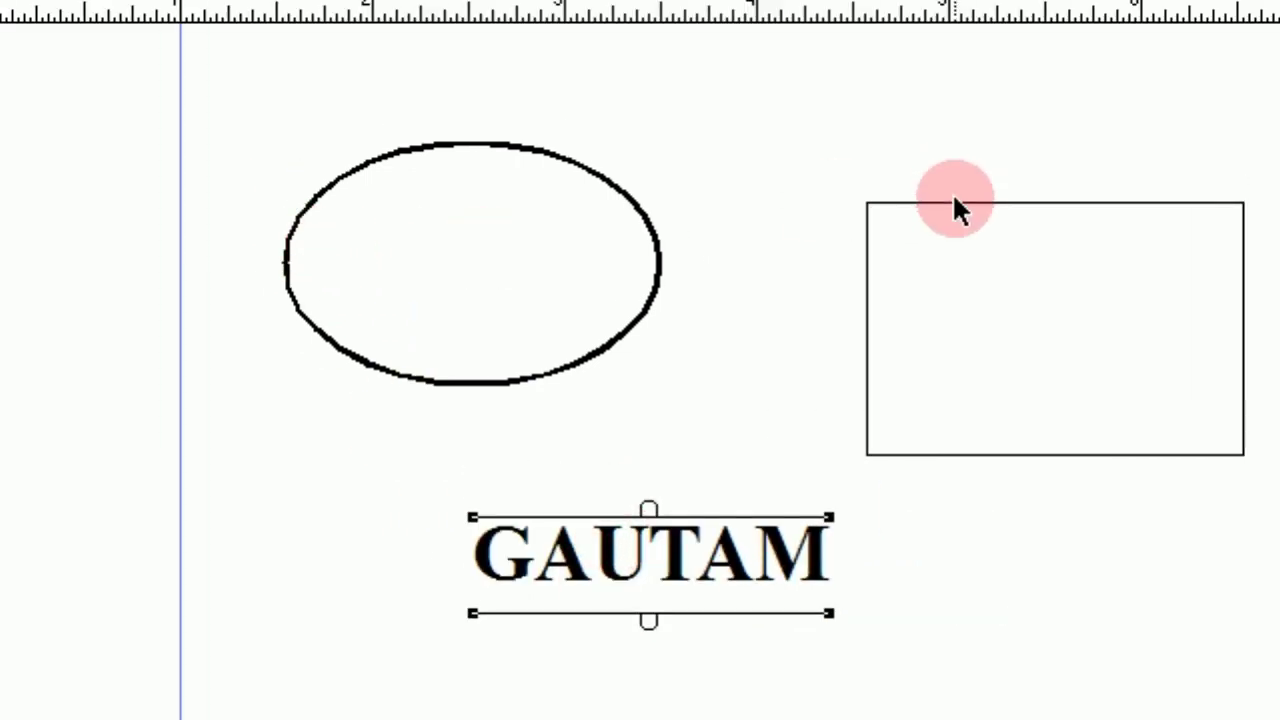
{"action": "left_click_drag", "start_coordinate": [954, 158], "coordinate": [829, 161]}
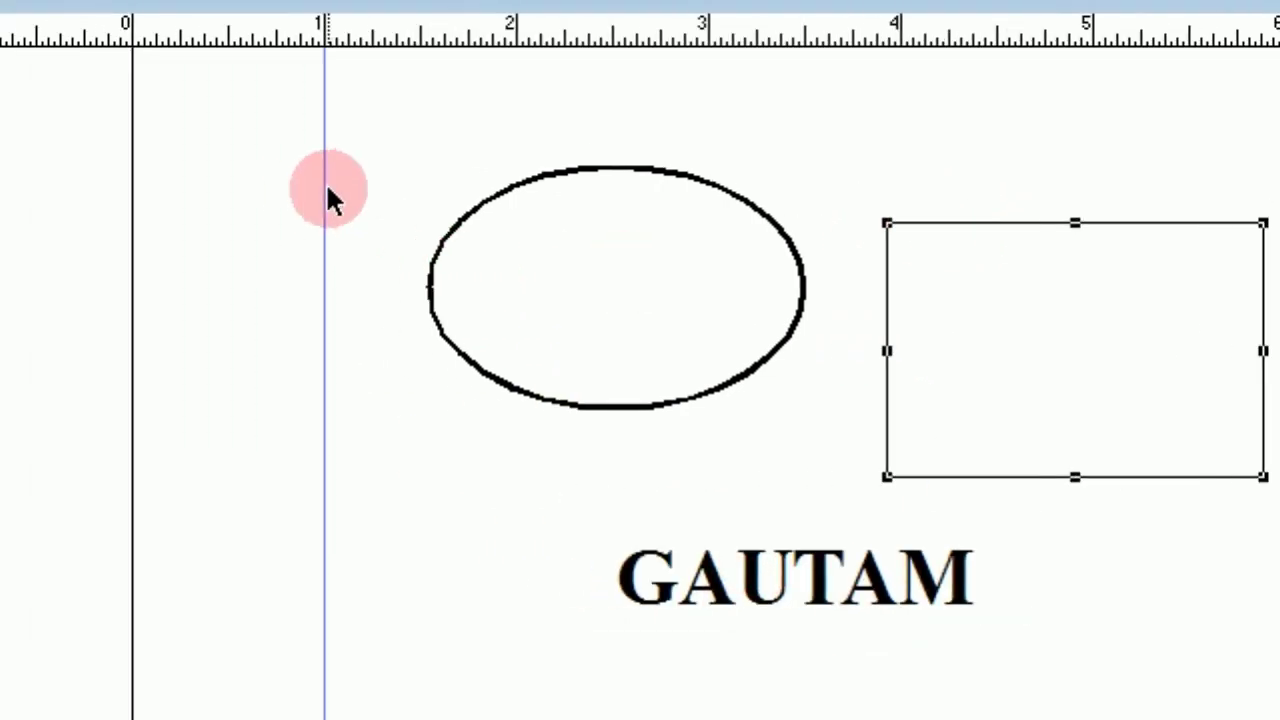
Select all three objects and align them by their centers vertically and by their left sides horizontally.
{"action": "left_click_drag", "start_coordinate": [106, 96], "coordinate": [1201, 678]}
{"action": "left_click_drag", "start_coordinate": [1128, 535], "coordinate": [1167, 534]}
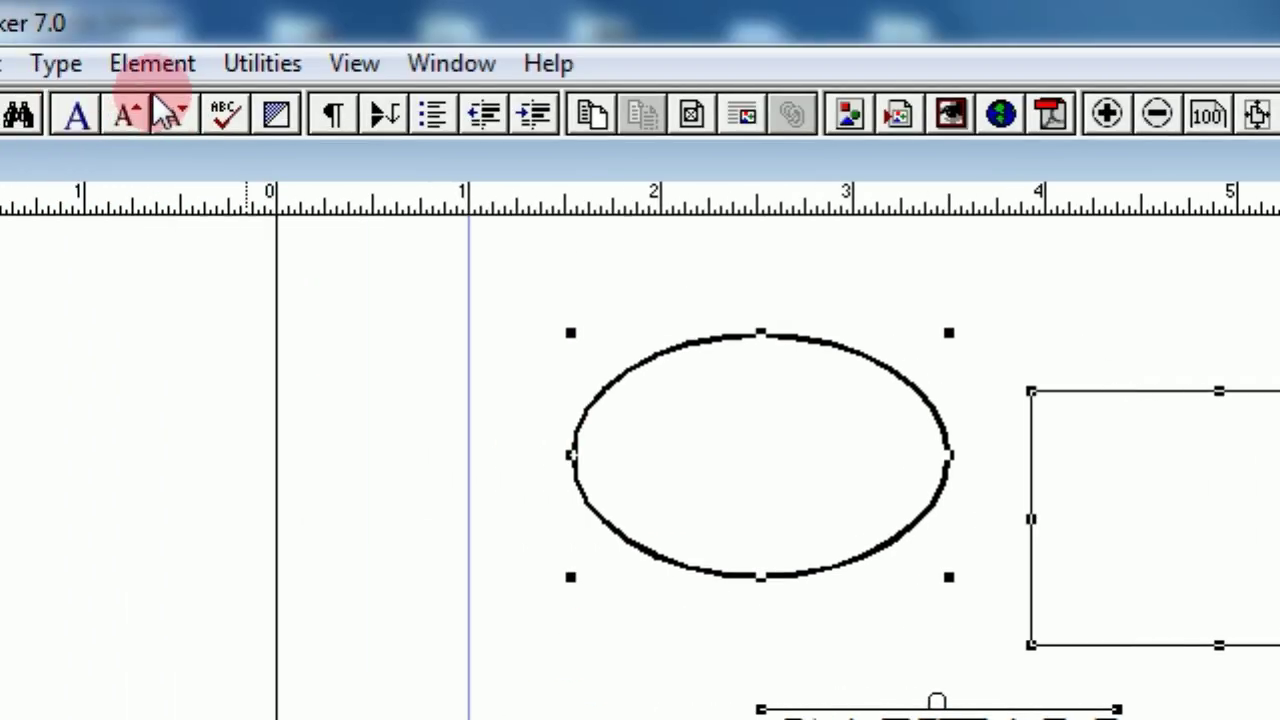
{"action": "left_click", "coordinate": [320, 63]}
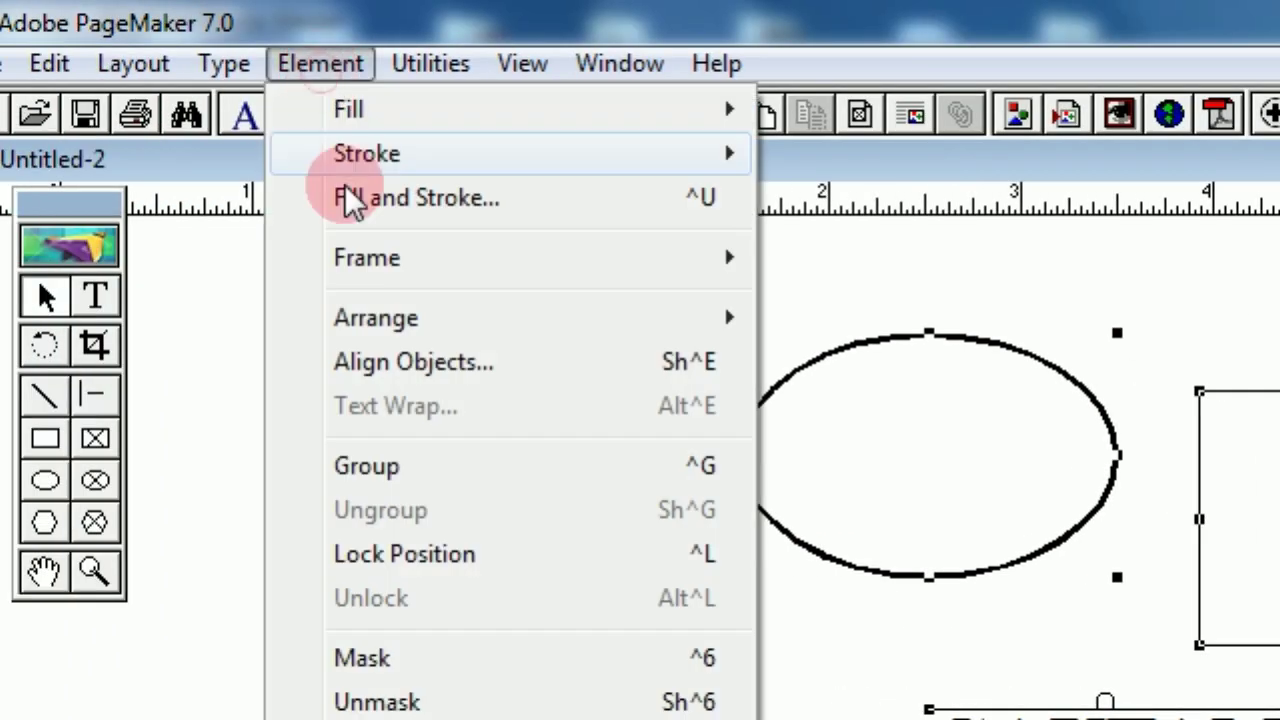
{"action": "left_click", "coordinate": [371, 362]}
{"action": "left_click_drag", "start_coordinate": [969, 449], "coordinate": [1279, 491]}
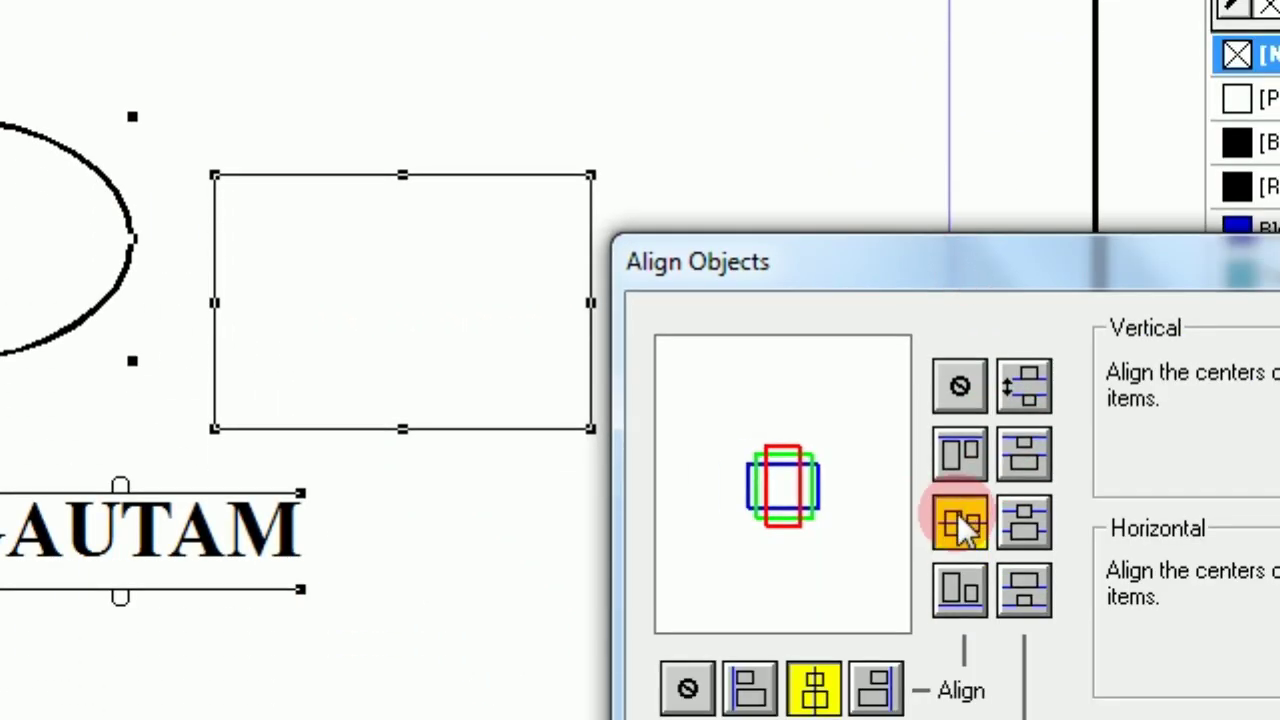
{"action": "left_click", "coordinate": [958, 459]}
{"action": "left_click", "coordinate": [955, 521]}
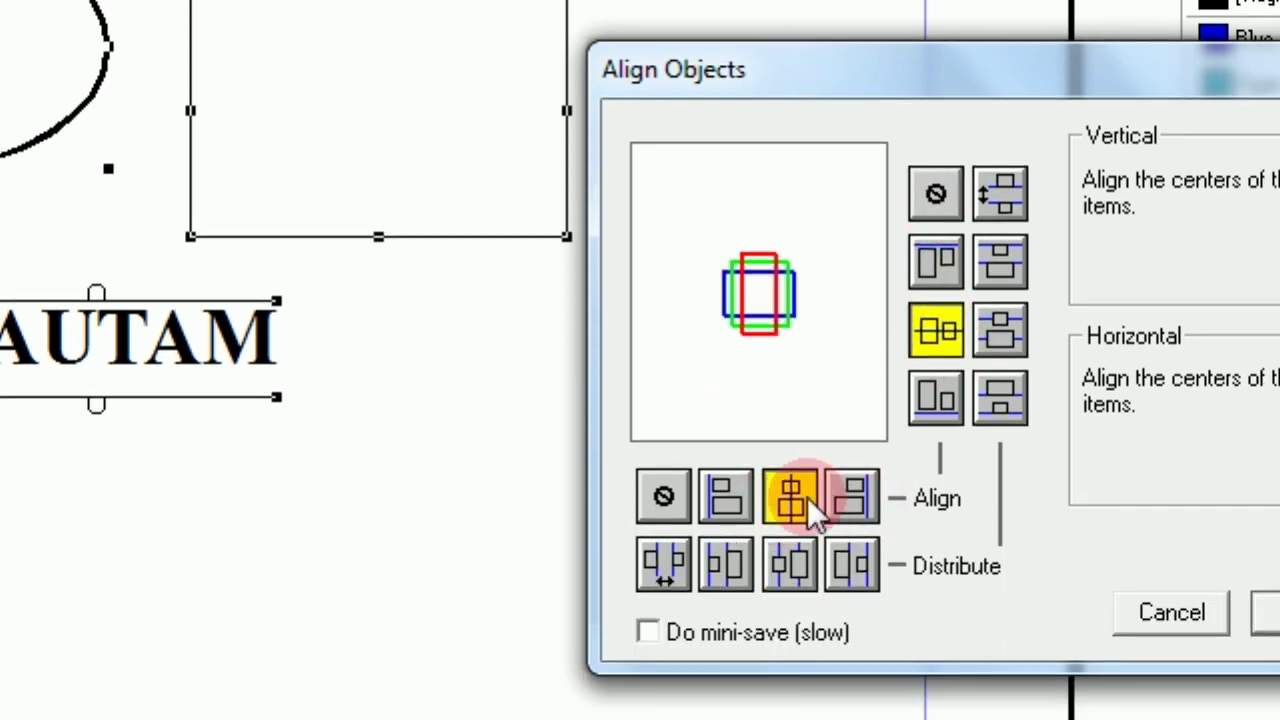
{"action": "left_click", "coordinate": [732, 495]}
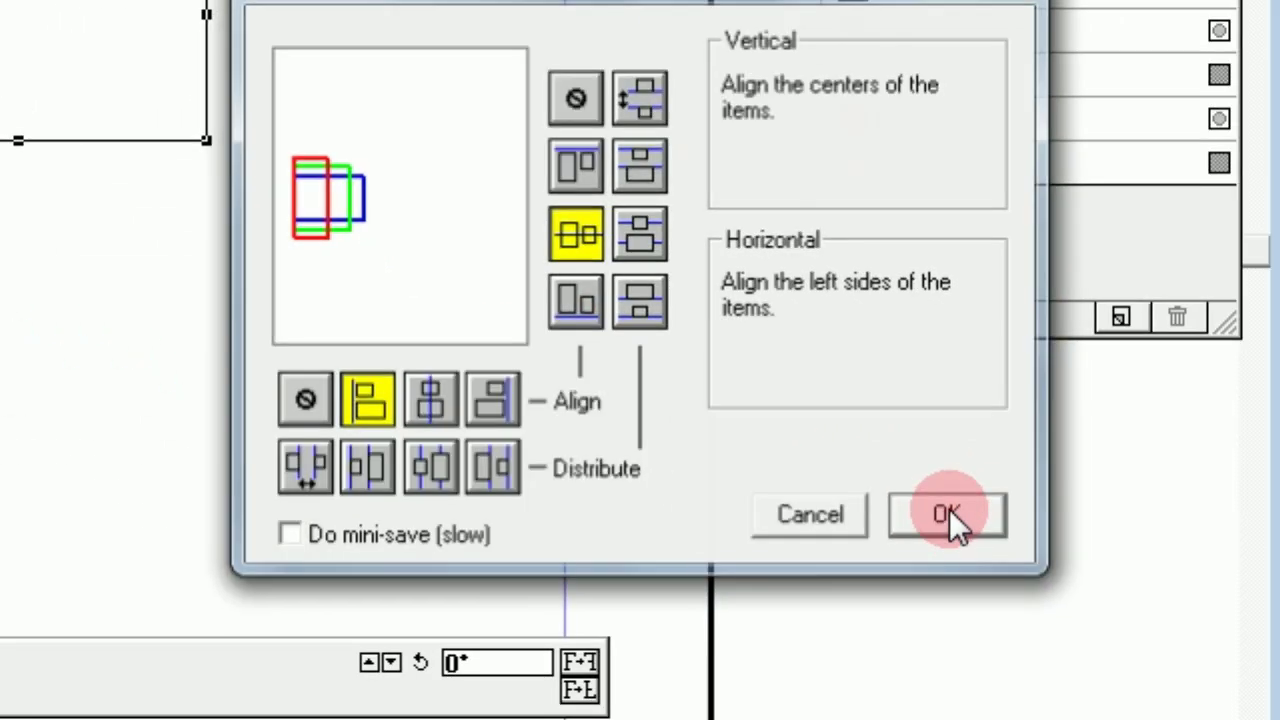
{"action": "left_click", "coordinate": [949, 513]}
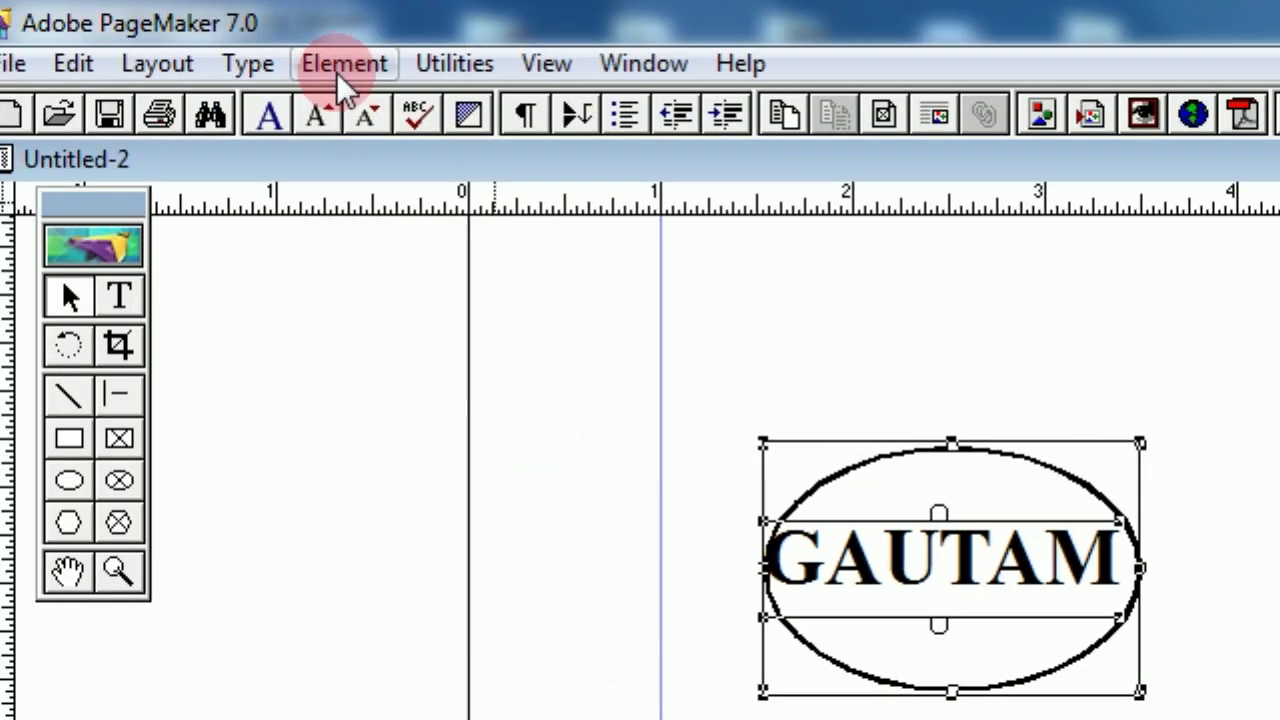
Change the horizontal alignment of the three overlapping objects from left sides to centers, keeping the vertical alignment on centers.
{"action": "left_click", "coordinate": [342, 63]}
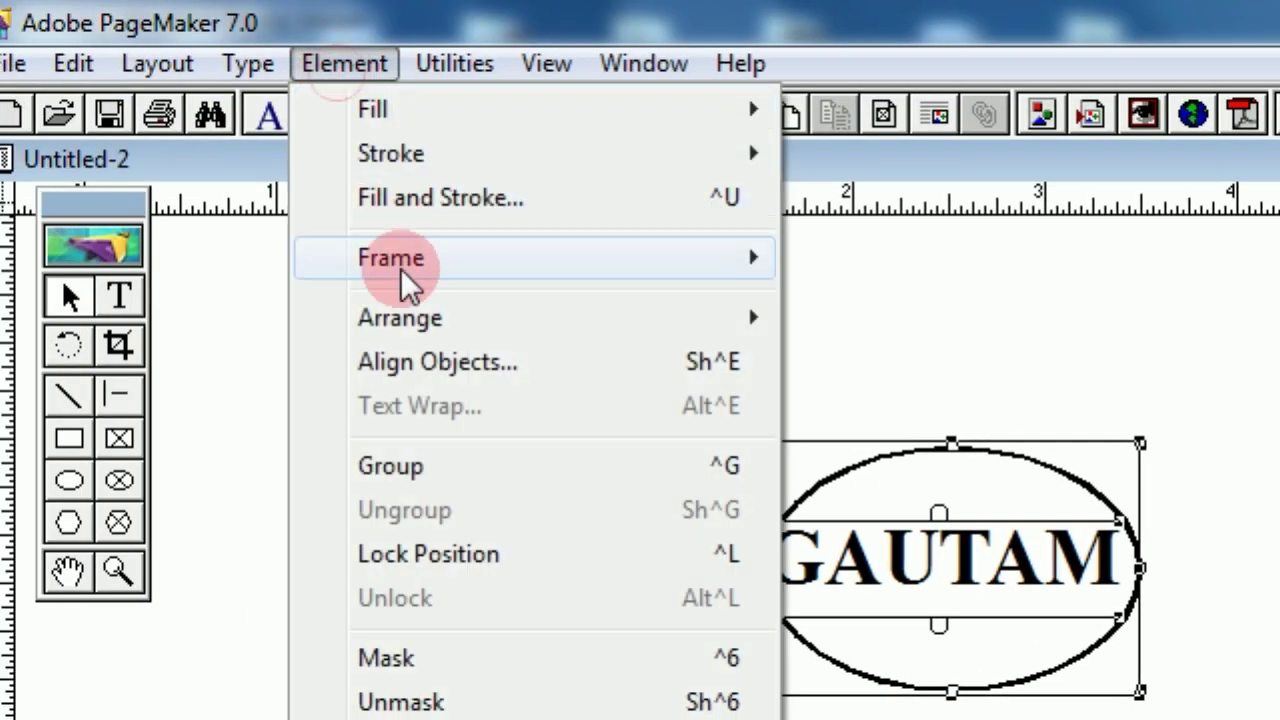
{"action": "left_click", "coordinate": [414, 362]}
{"action": "left_click_drag", "start_coordinate": [949, 409], "coordinate": [1171, 396]}
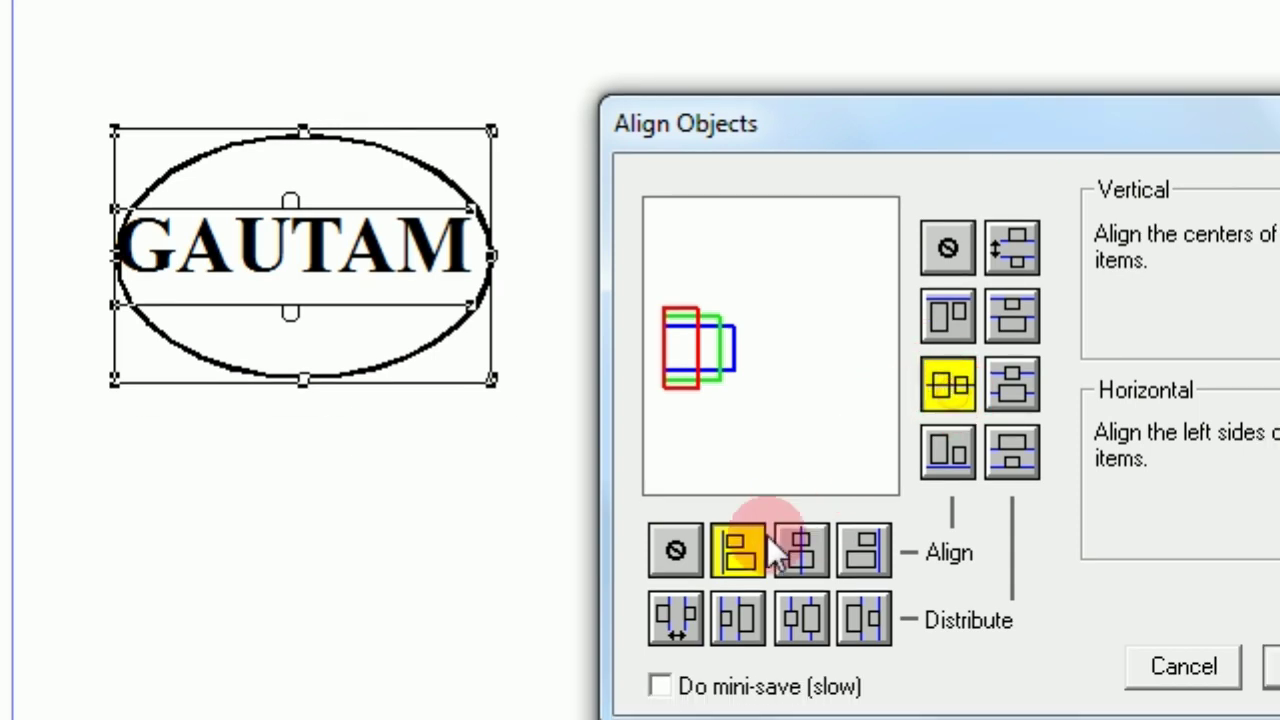
{"action": "left_click", "coordinate": [802, 550]}
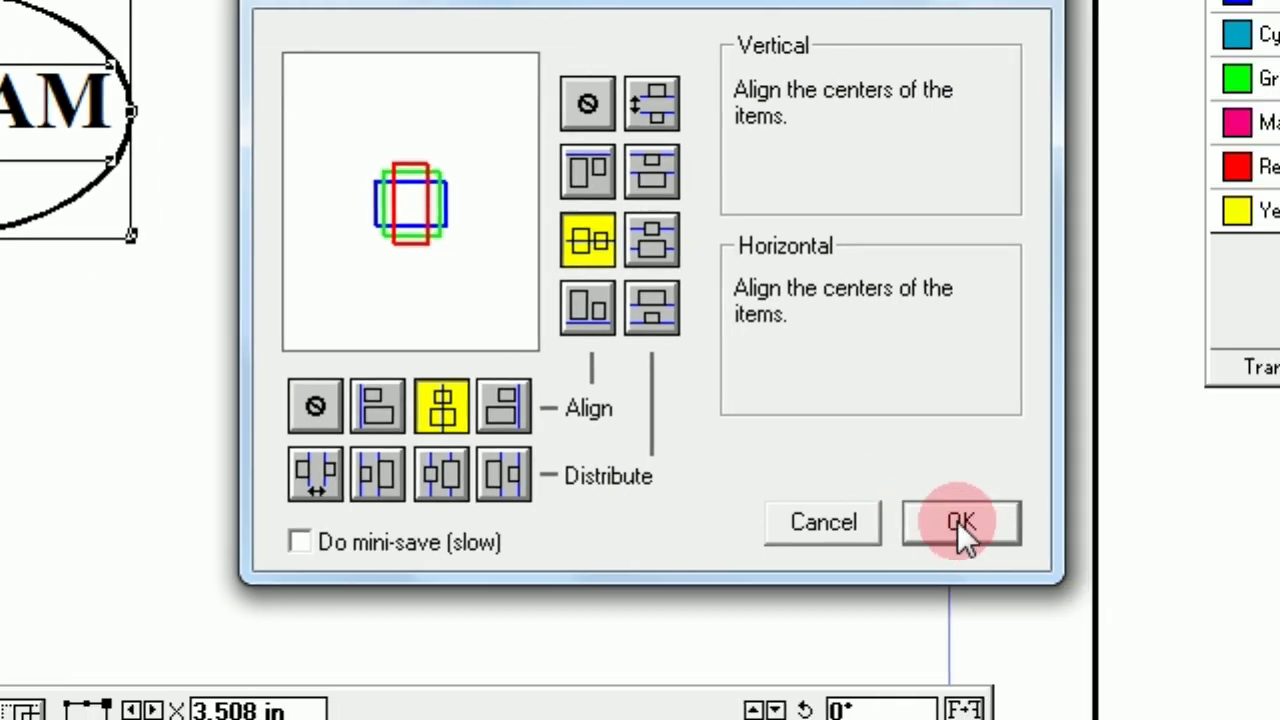
{"action": "left_click", "coordinate": [1252, 612]}
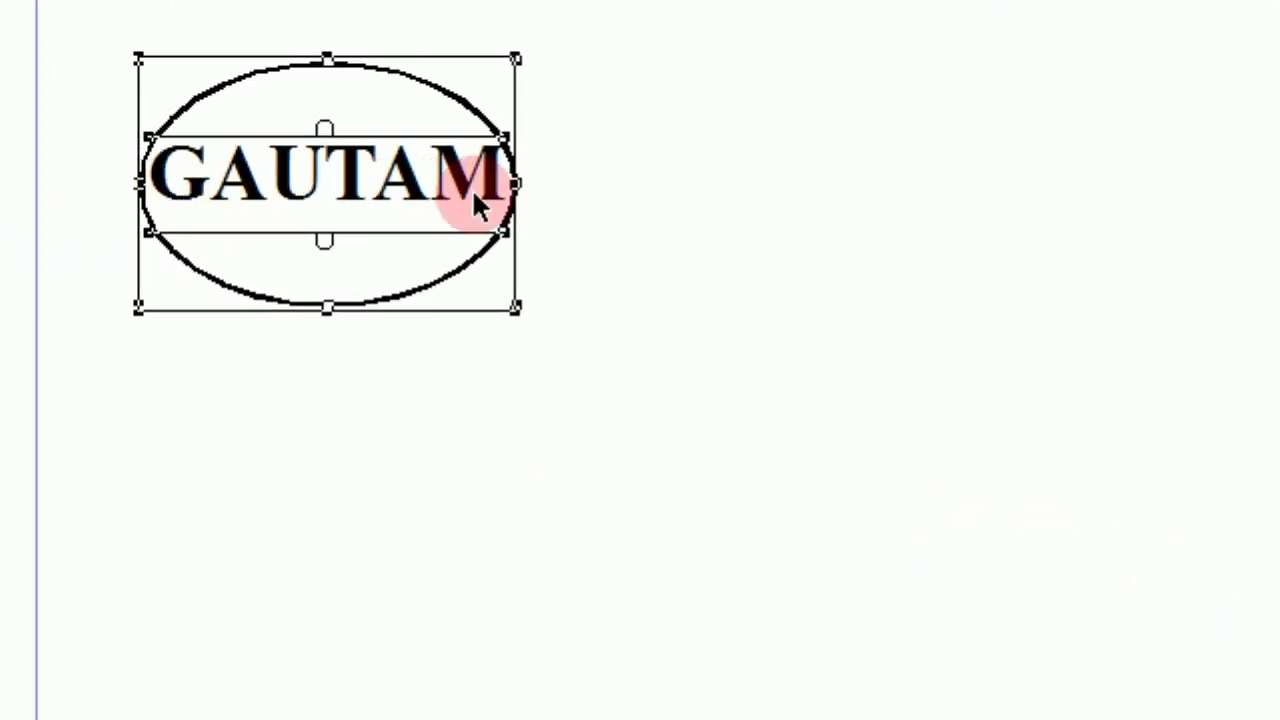